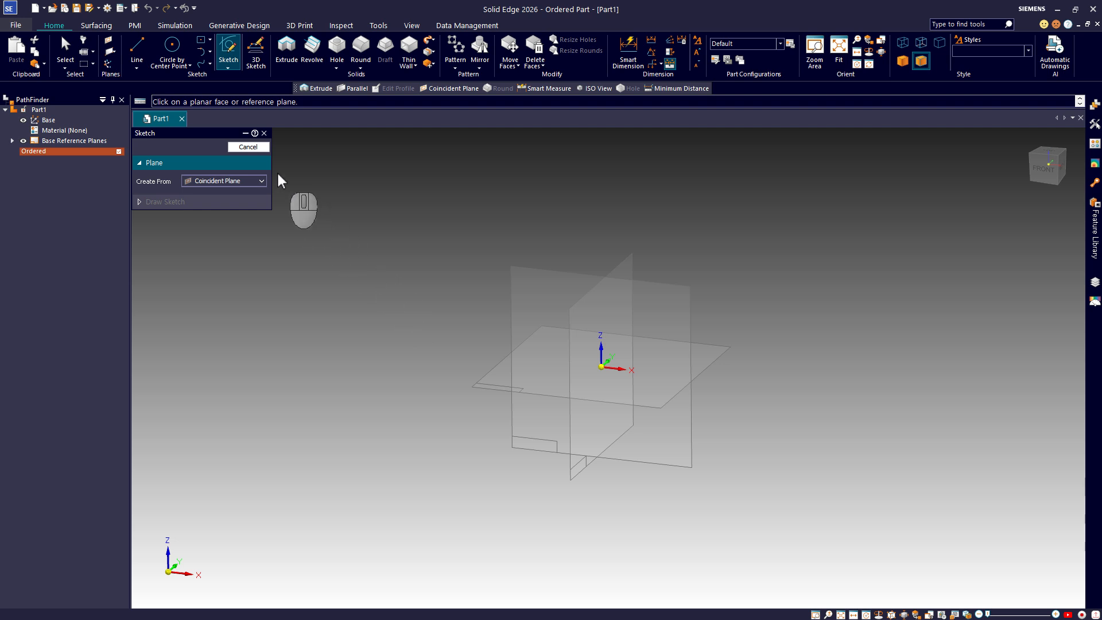
Leave the sketch command and turn on the display of reference plane names in the program options.
{"action": "left_click", "coordinate": [256, 147]}
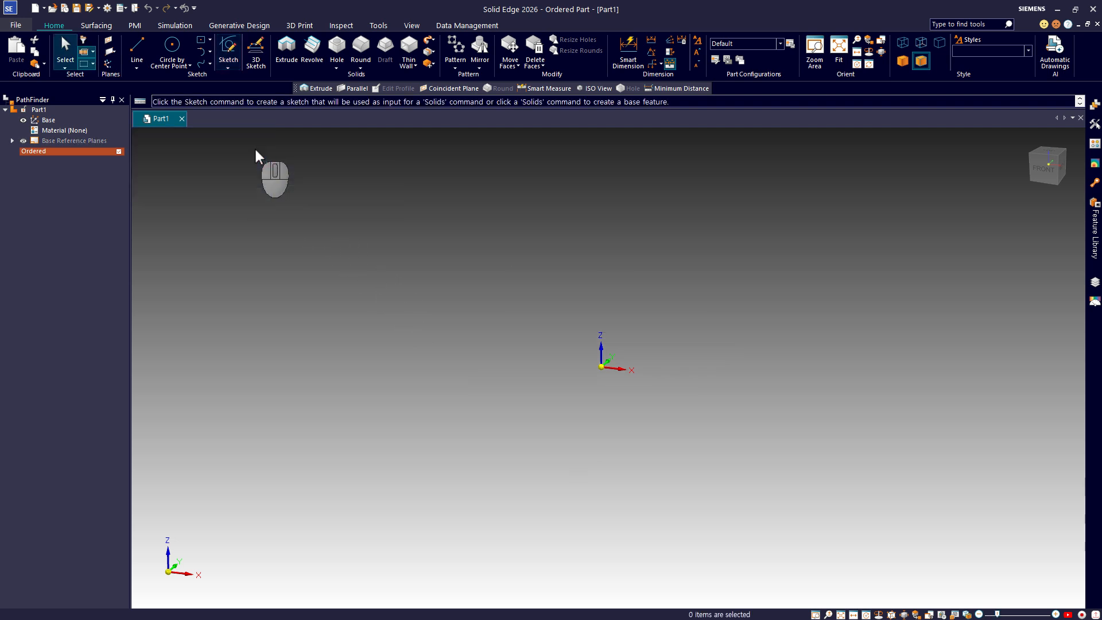
{"action": "left_click", "coordinate": [112, 9]}
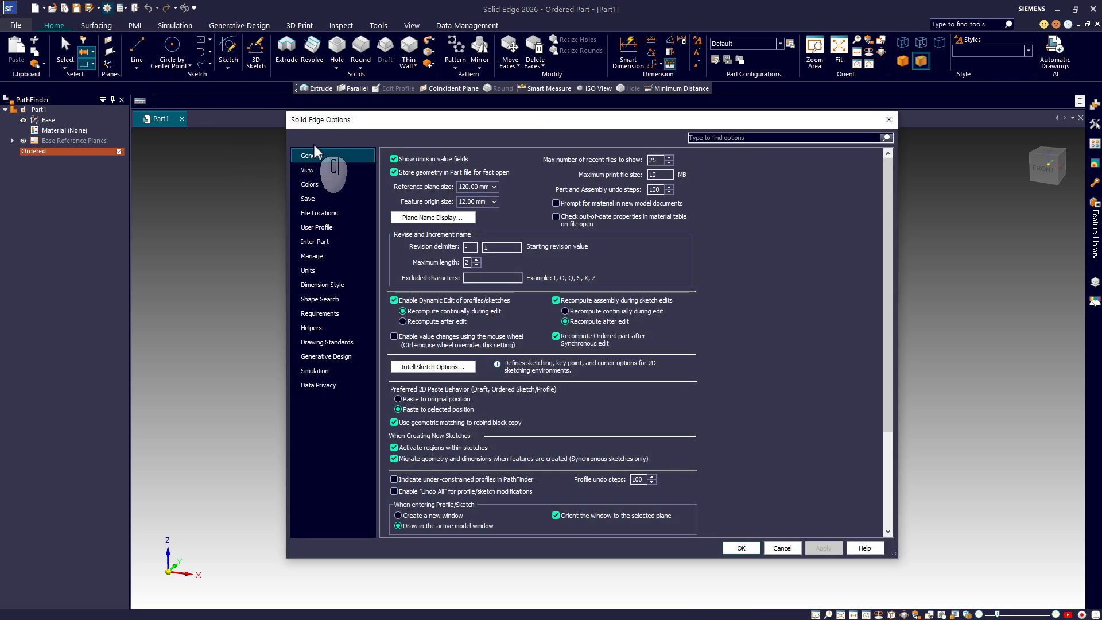
{"action": "left_click", "coordinate": [410, 220]}
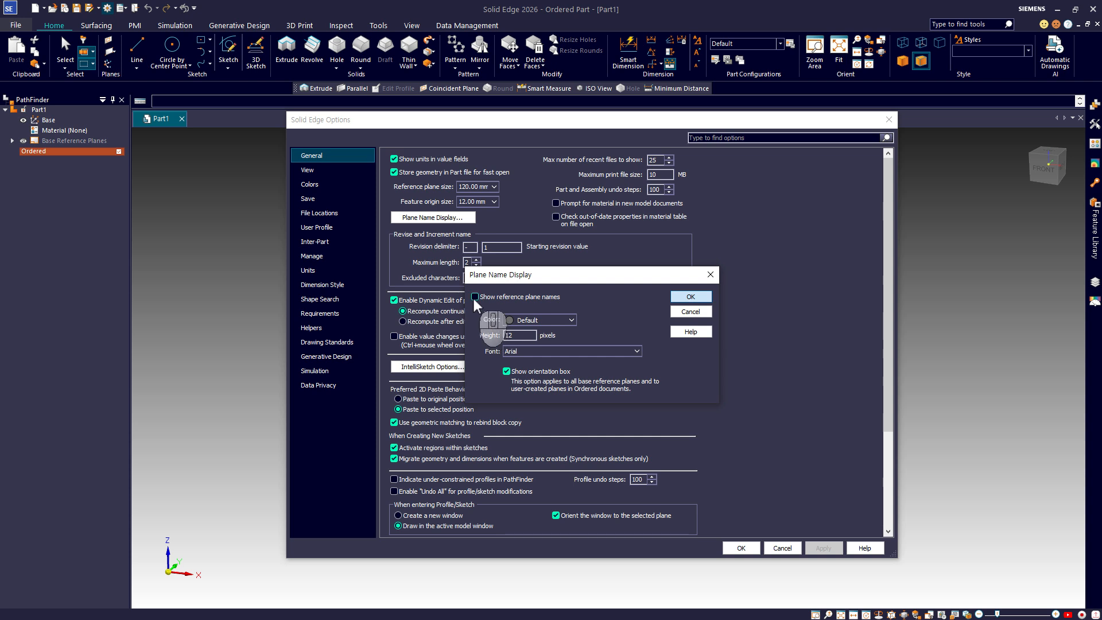
{"action": "left_click", "coordinate": [473, 295]}
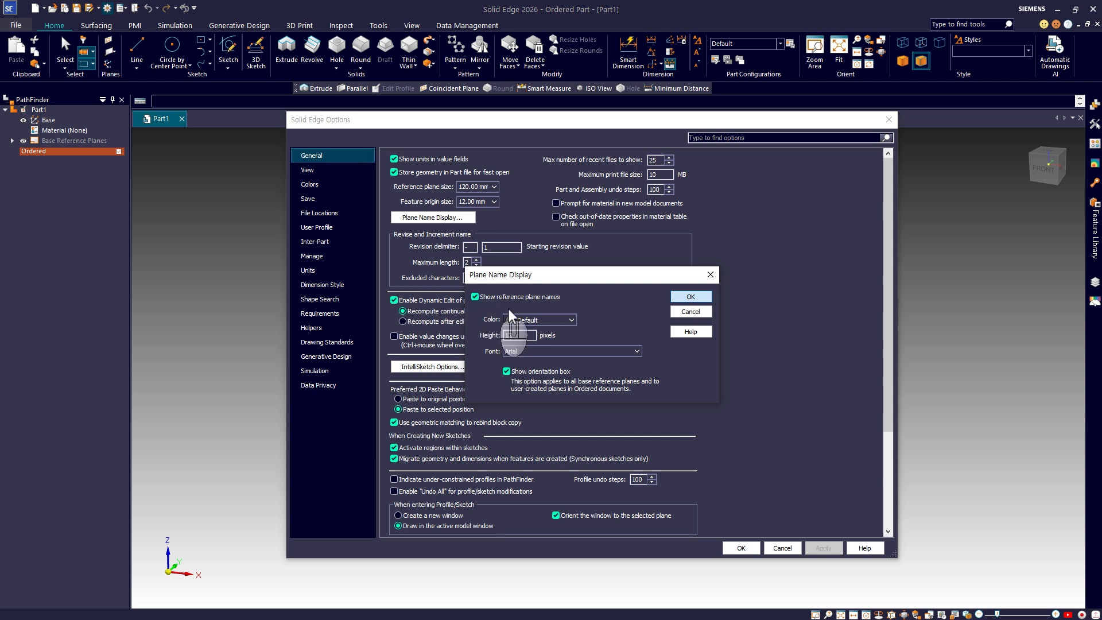
{"action": "left_click", "coordinate": [677, 295]}
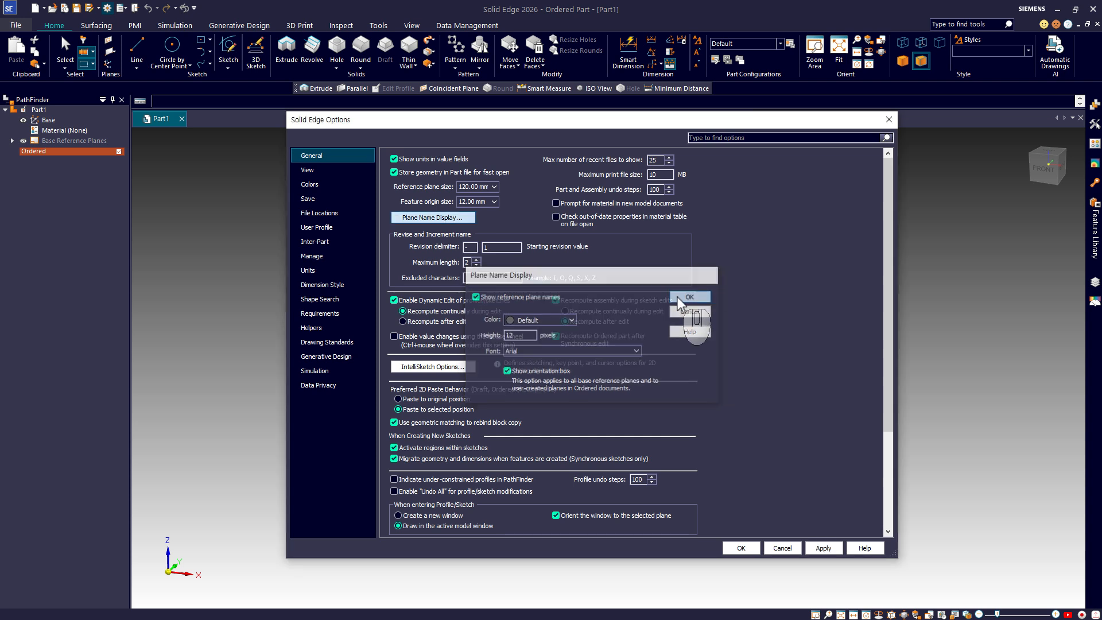
{"action": "left_click", "coordinate": [740, 548]}
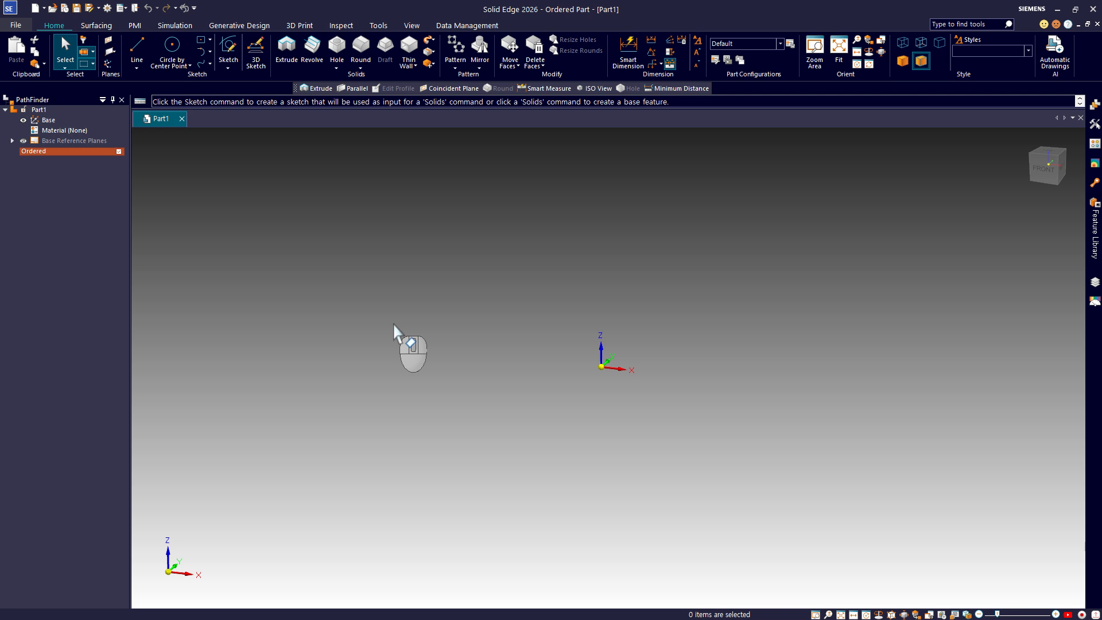
On the front plane, sketch four connected lines: 84 mm horizontal, 55 mm down, a parallel bottom line and 72 mm up across the first, all about.
{"action": "left_click", "coordinate": [232, 51]}
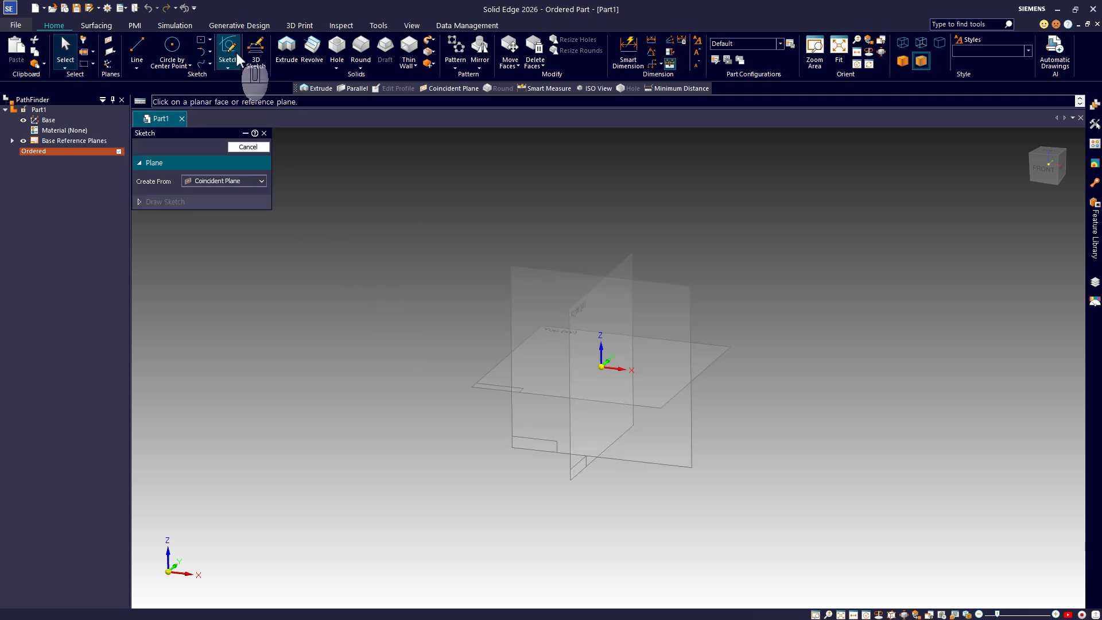
{"action": "left_click", "coordinate": [542, 299]}
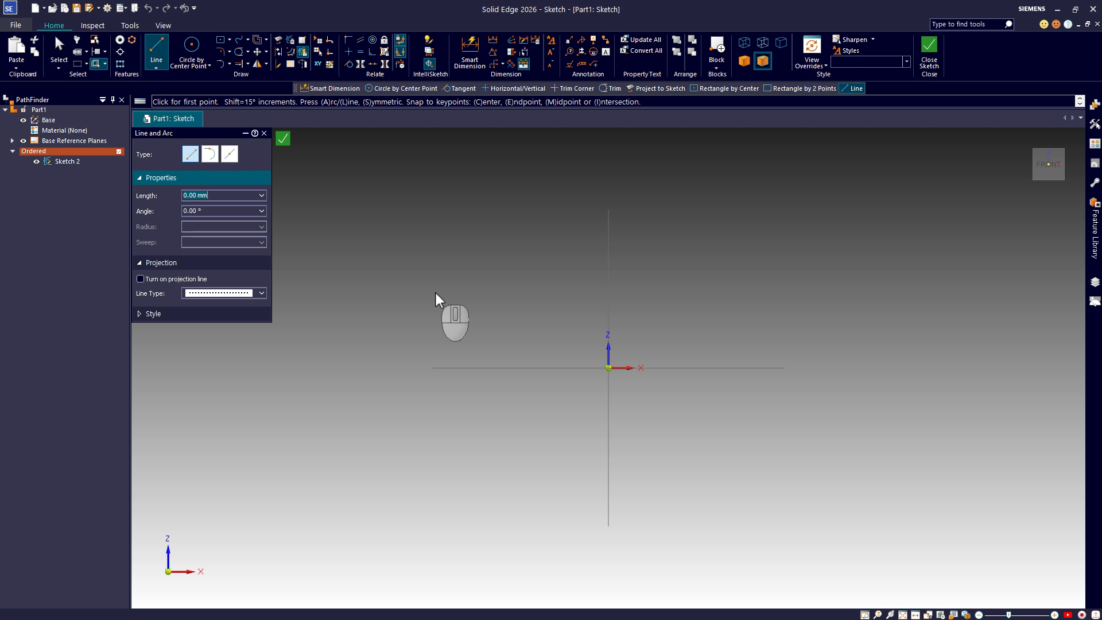
{"action": "left_click", "coordinate": [450, 263]}
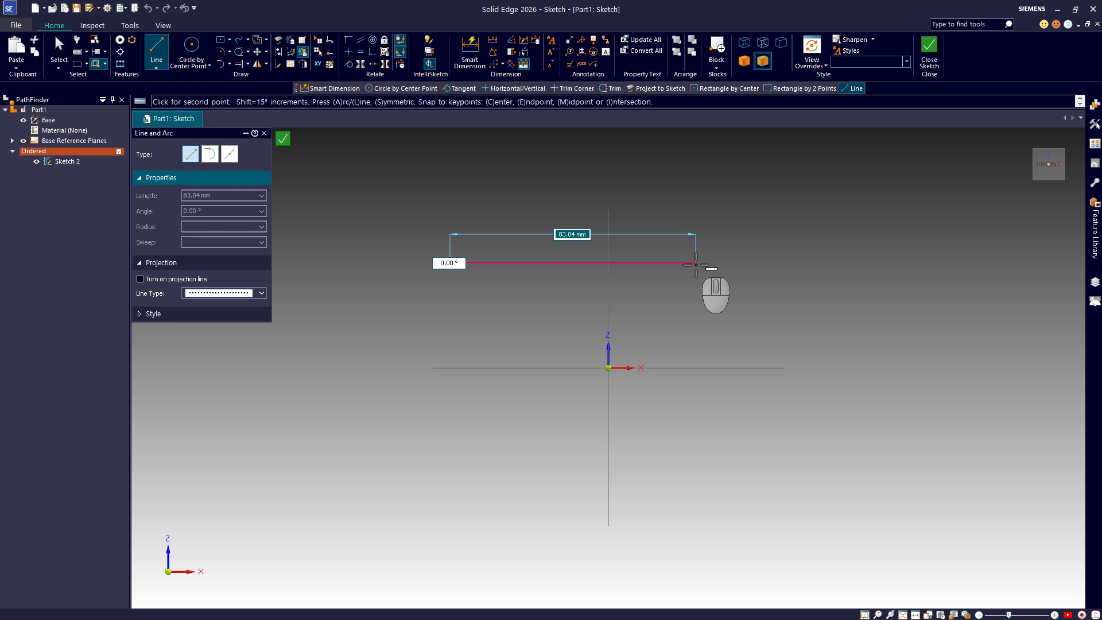
{"action": "left_click", "coordinate": [695, 262]}
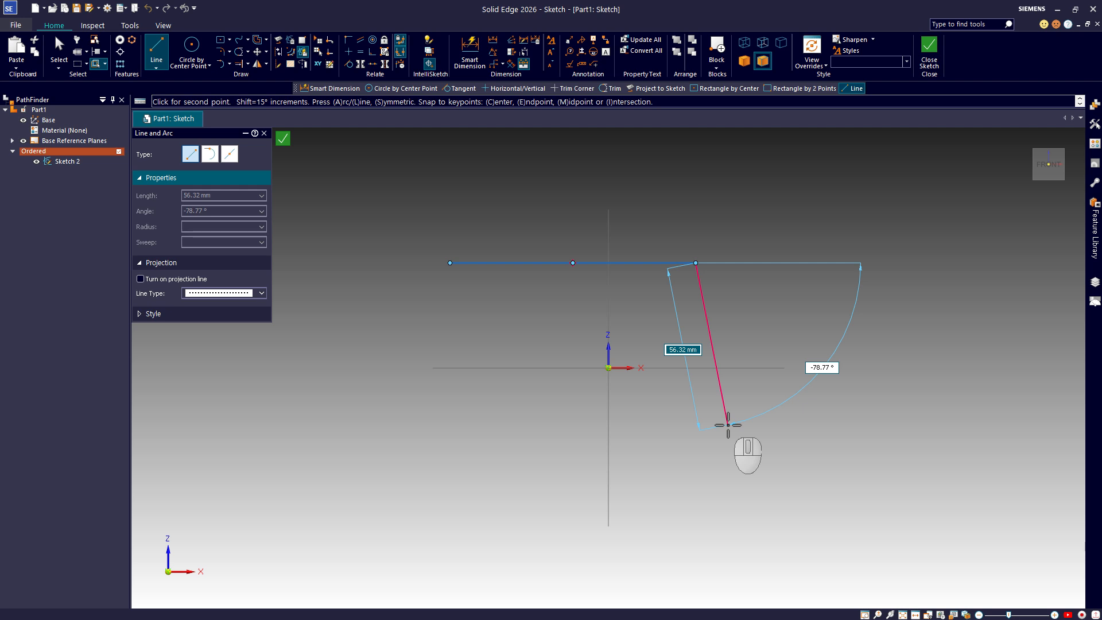
{"action": "left_click", "coordinate": [695, 425]}
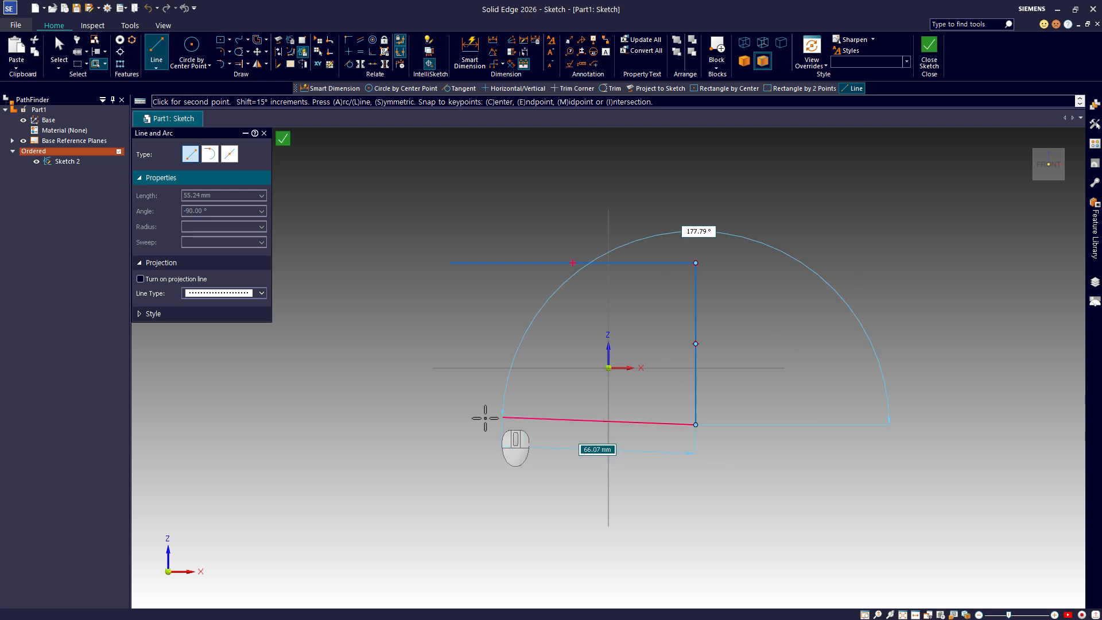
{"action": "left_click", "coordinate": [489, 425]}
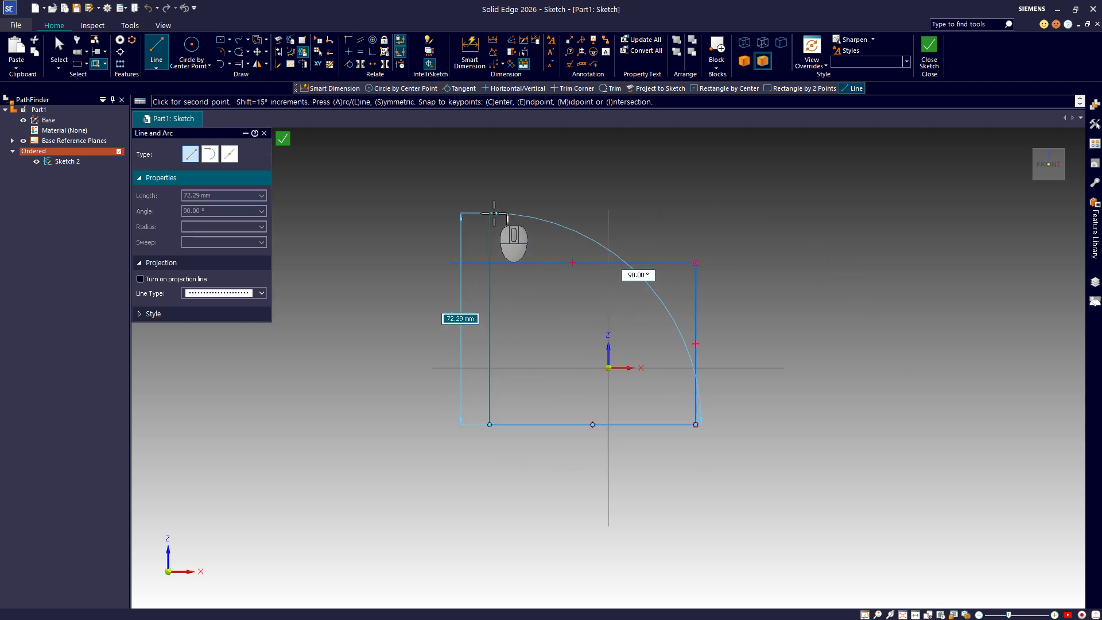
{"action": "left_click", "coordinate": [494, 213]}
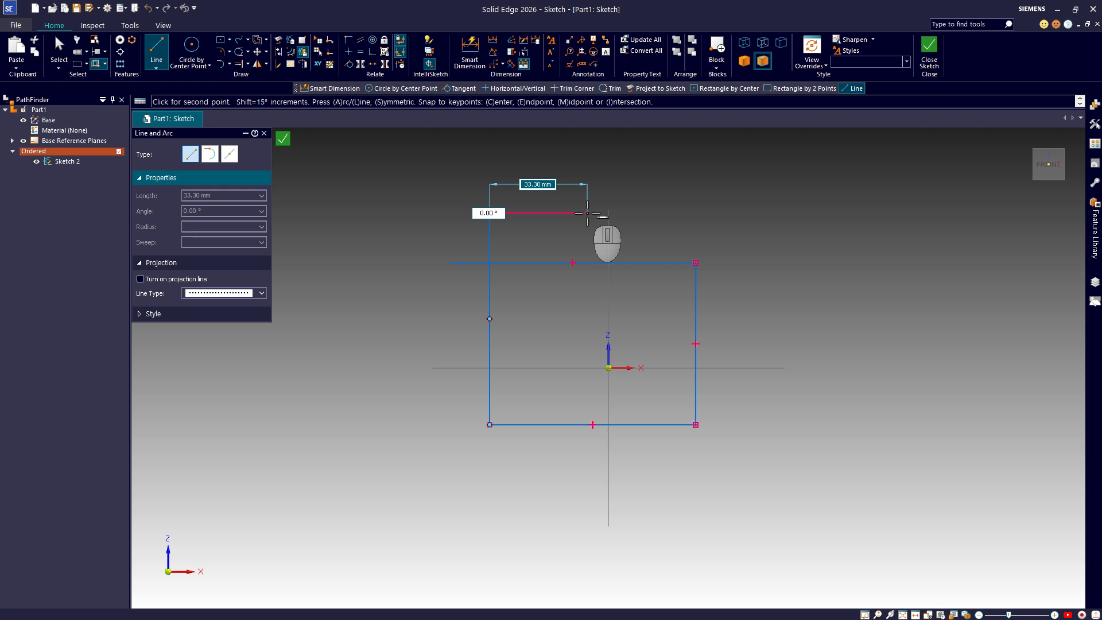
{"action": "right_click", "coordinate": [587, 213]}
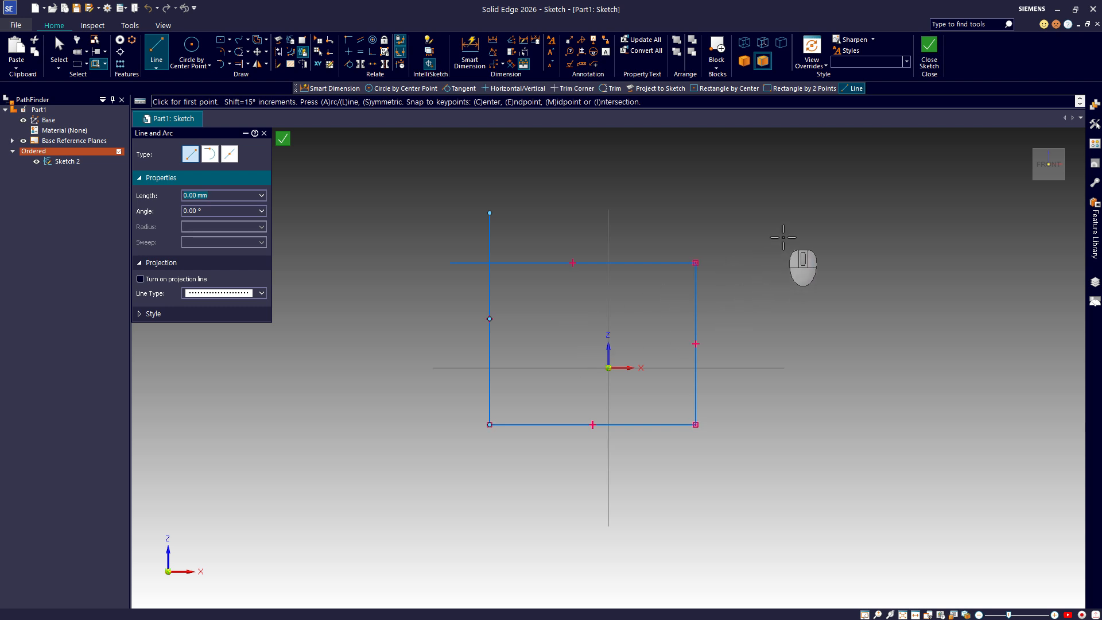
Draw a separate slanted line about 57 mm long at about -61° beside the rectangular outline and end the chain.
{"action": "left_click", "coordinate": [782, 208]}
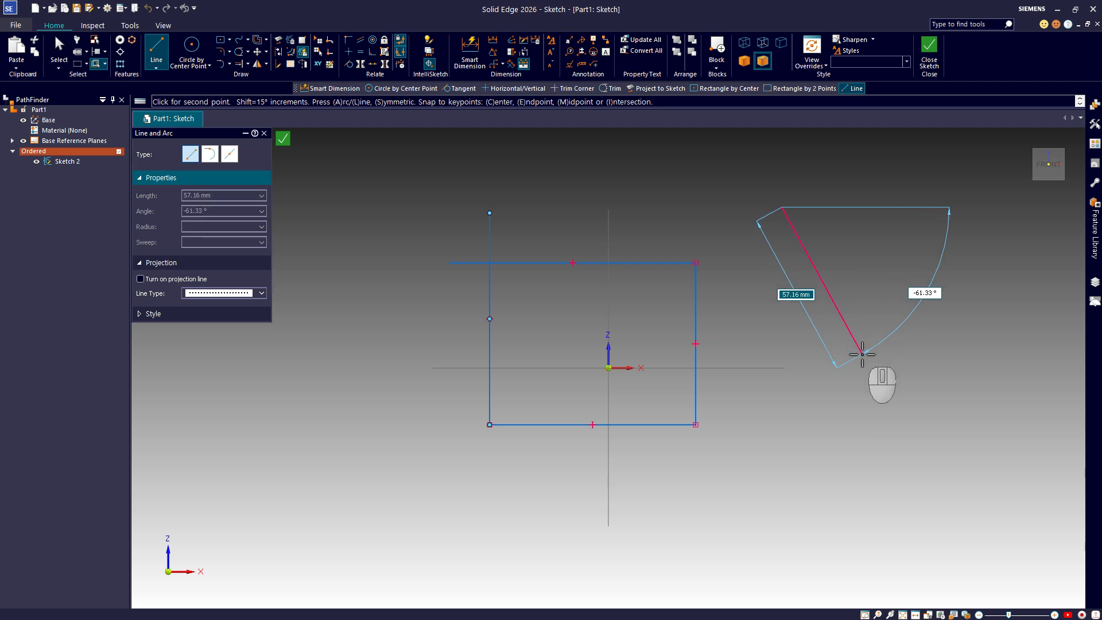
{"action": "left_click", "coordinate": [862, 354]}
{"action": "right_click", "coordinate": [809, 391]}
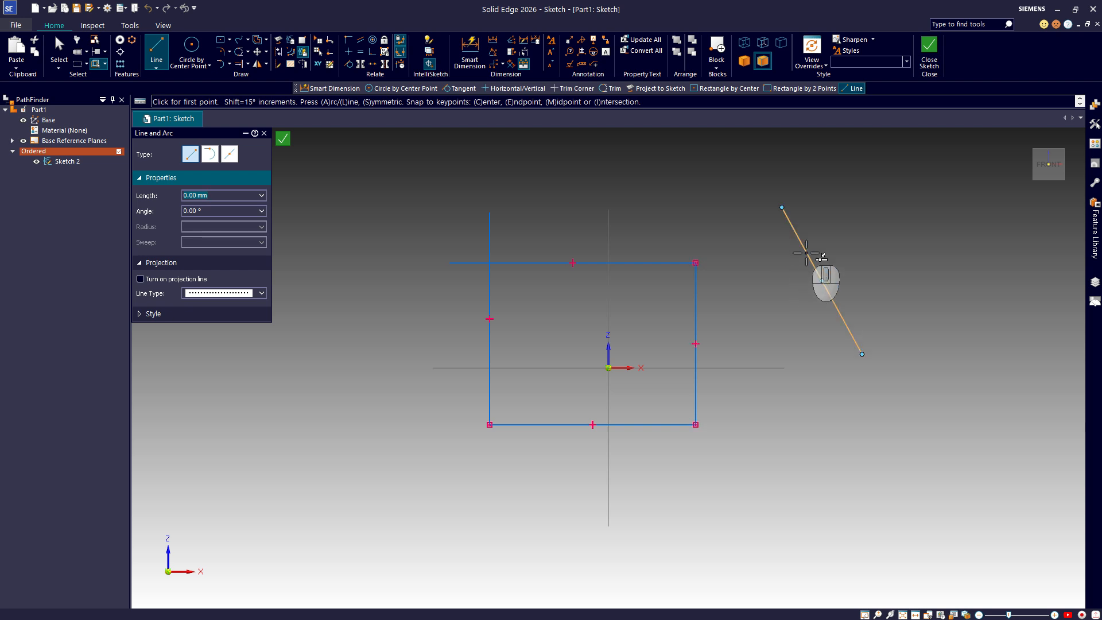
Add two lines to the slanted line: one about 33 mm from its midpoint and one about 40 mm from its lower endpoint.
{"action": "left_click", "coordinate": [822, 280]}
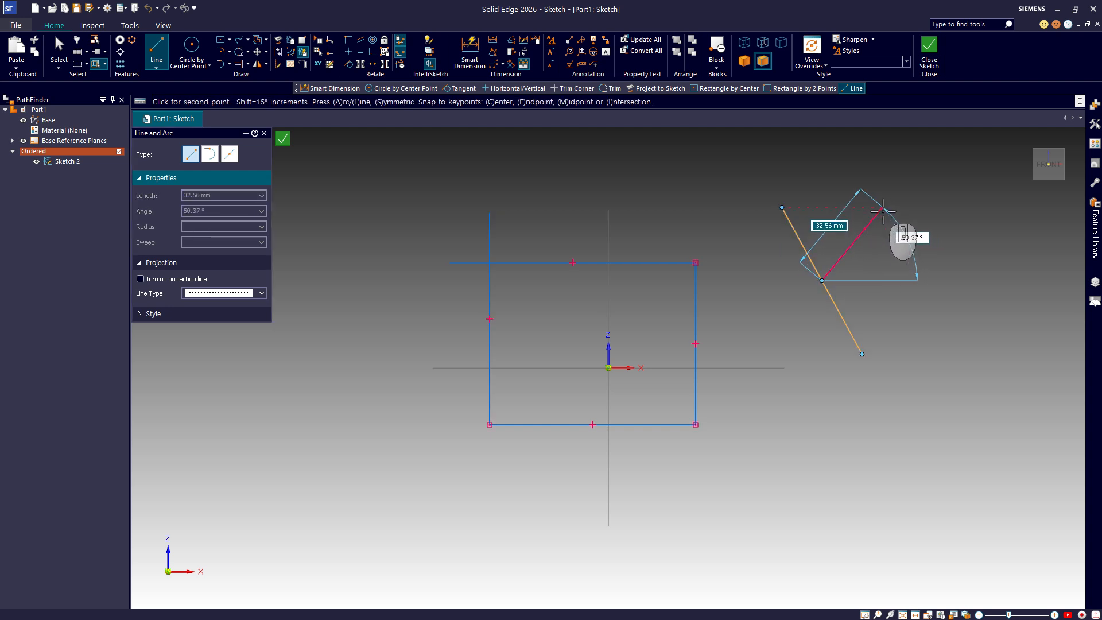
{"action": "left_click", "coordinate": [880, 207]}
{"action": "right_click", "coordinate": [931, 251]}
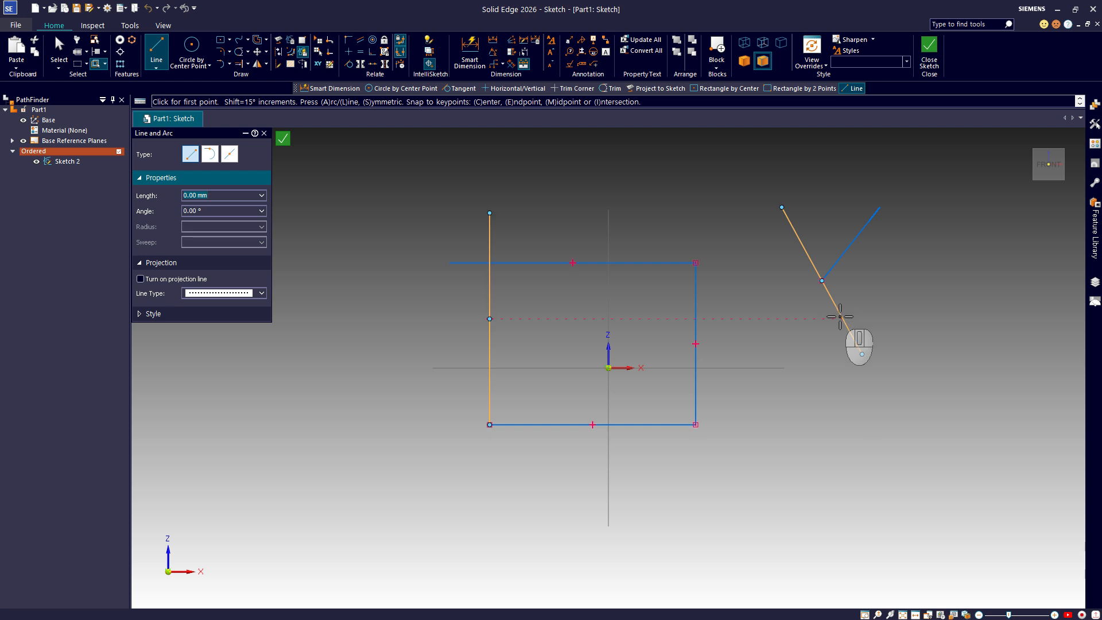
{"action": "left_click", "coordinate": [861, 354]}
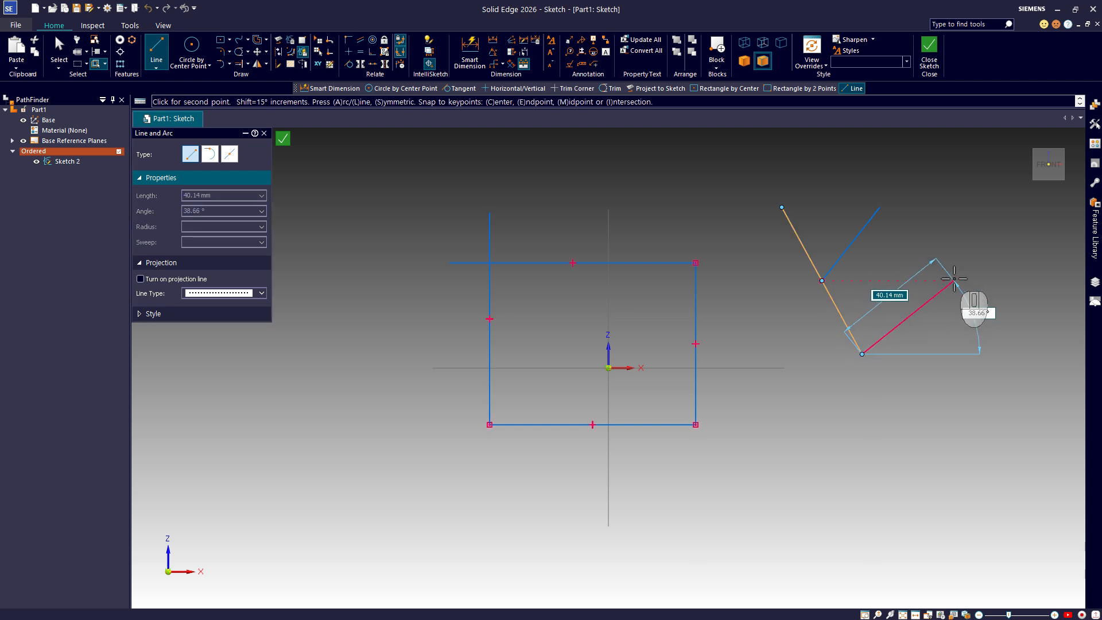
{"action": "left_click", "coordinate": [953, 280]}
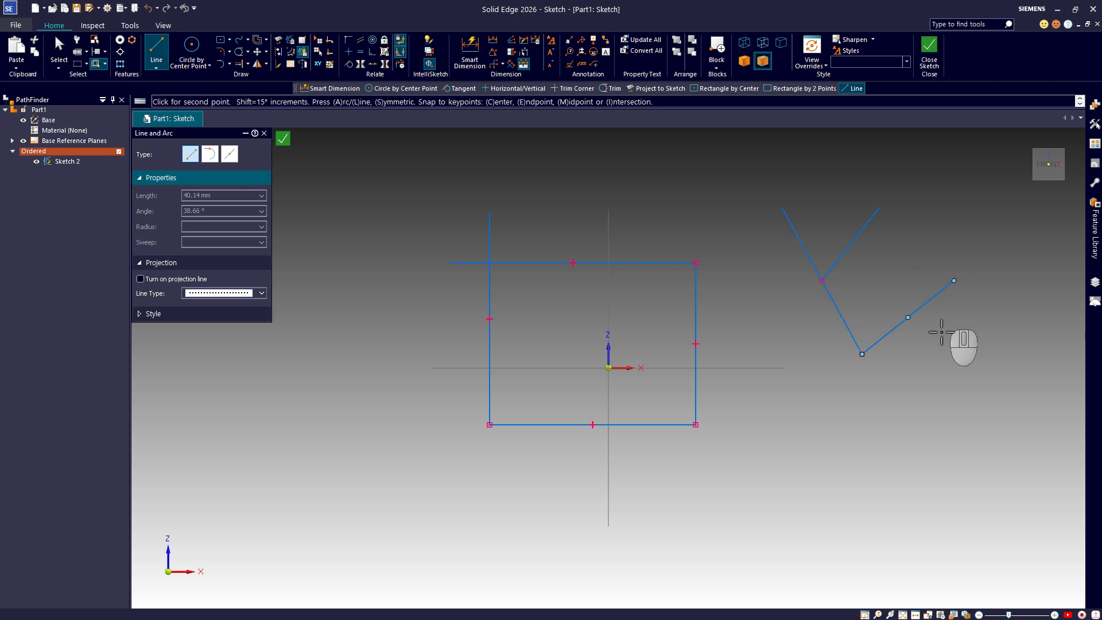
{"action": "right_click", "coordinate": [944, 345]}
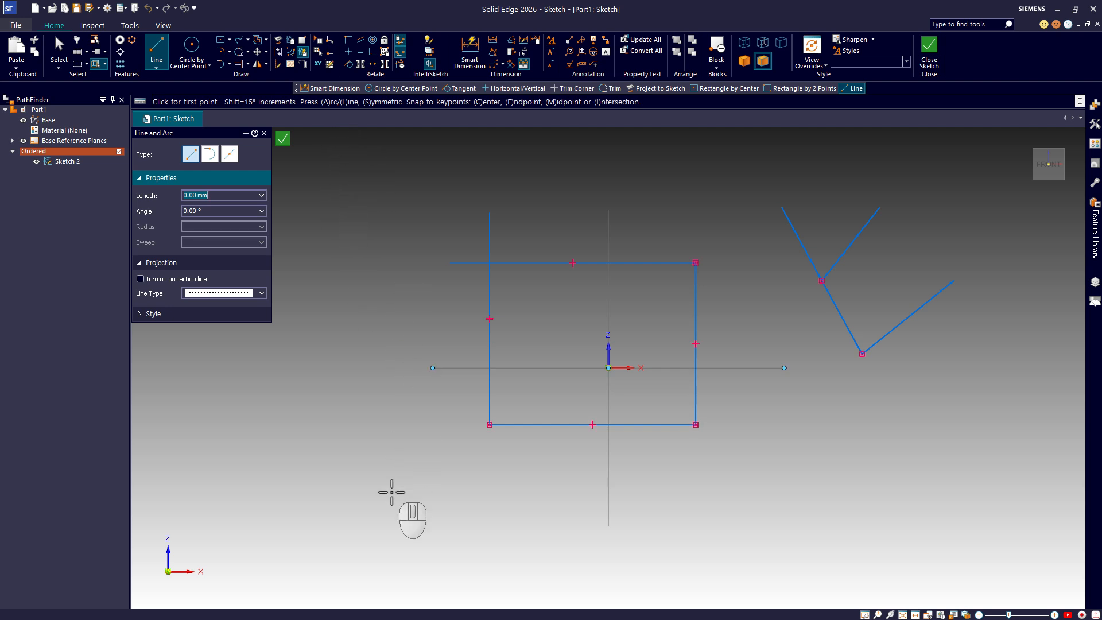
Sketch a closed horizontal slot below the rectangular outline from two equal parallel lines joined by tangent arcs at both ends.
{"action": "left_click", "coordinate": [299, 459]}
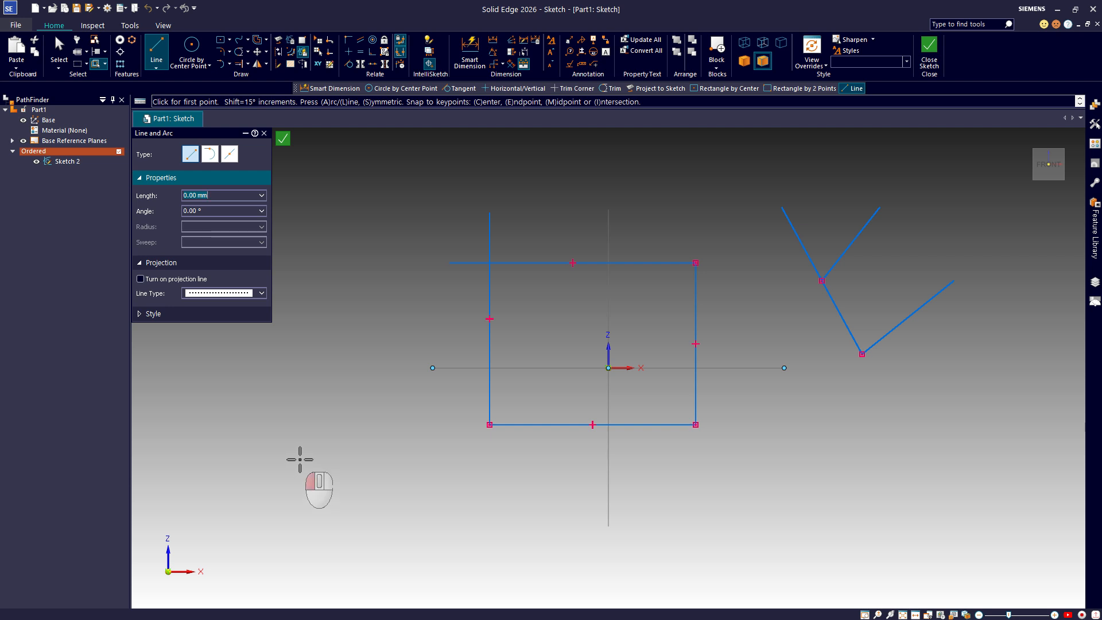
{"action": "left_click", "coordinate": [443, 459]}
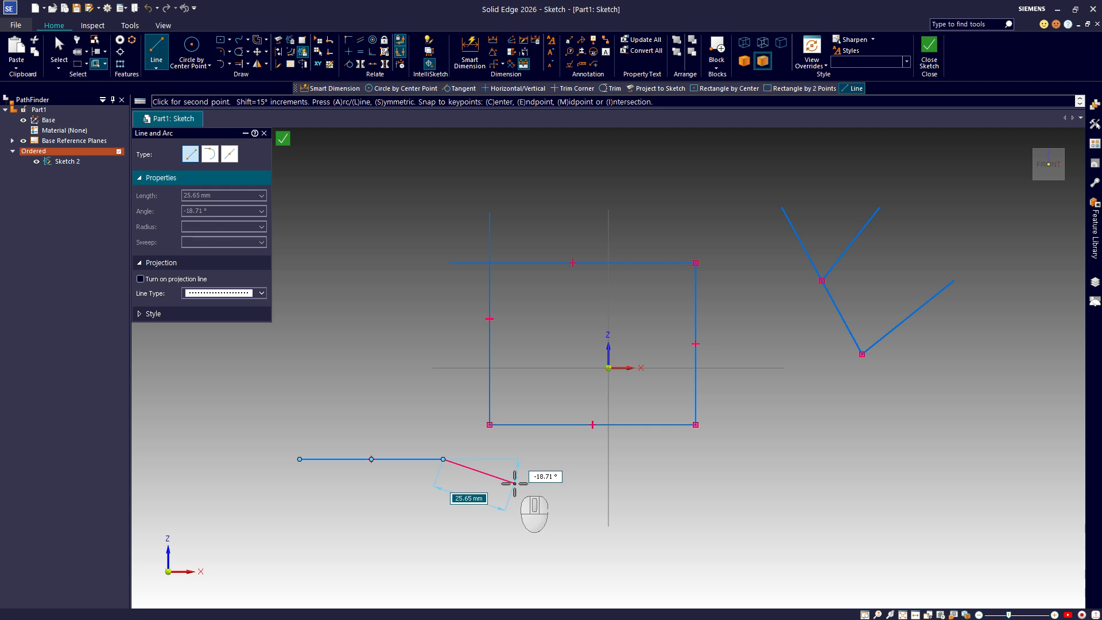
{"action": "key", "text": "a"}
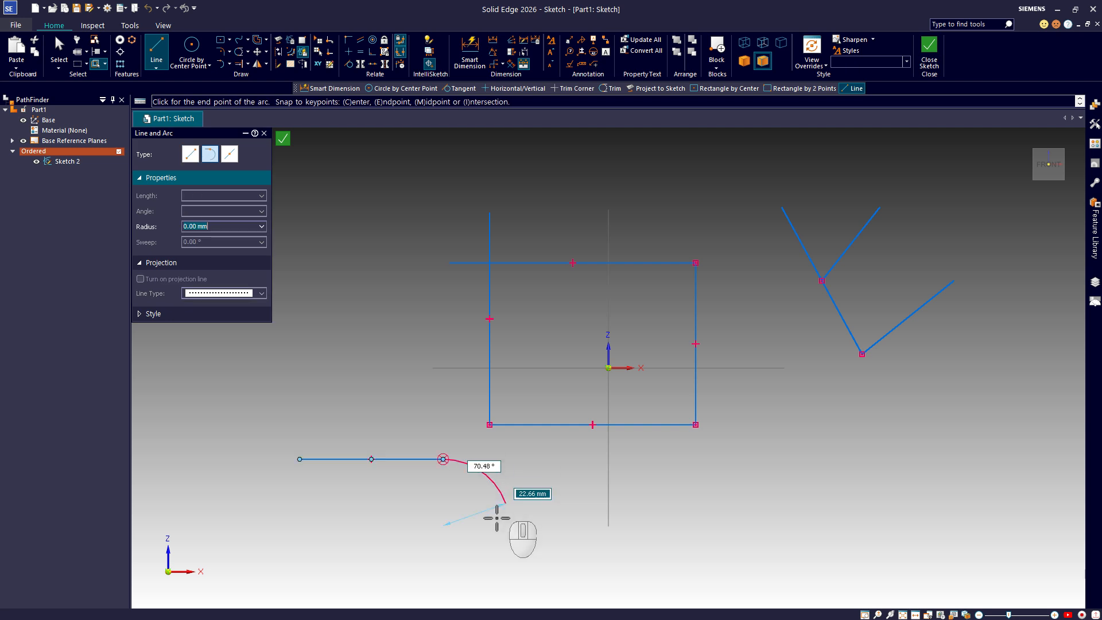
{"action": "left_click", "coordinate": [443, 527]}
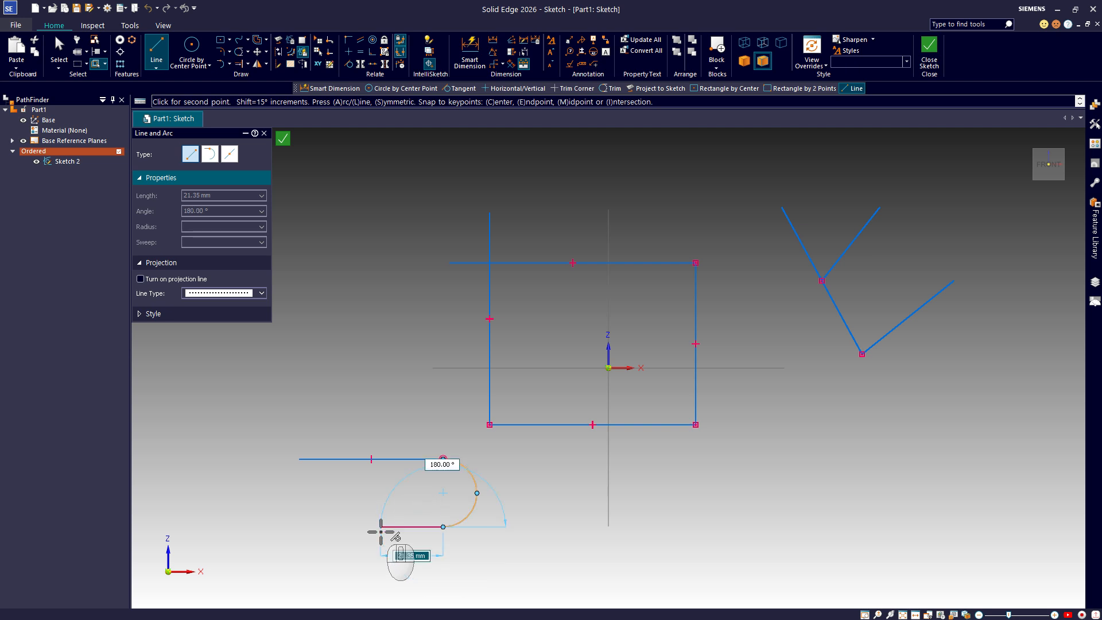
{"action": "left_click", "coordinate": [300, 527]}
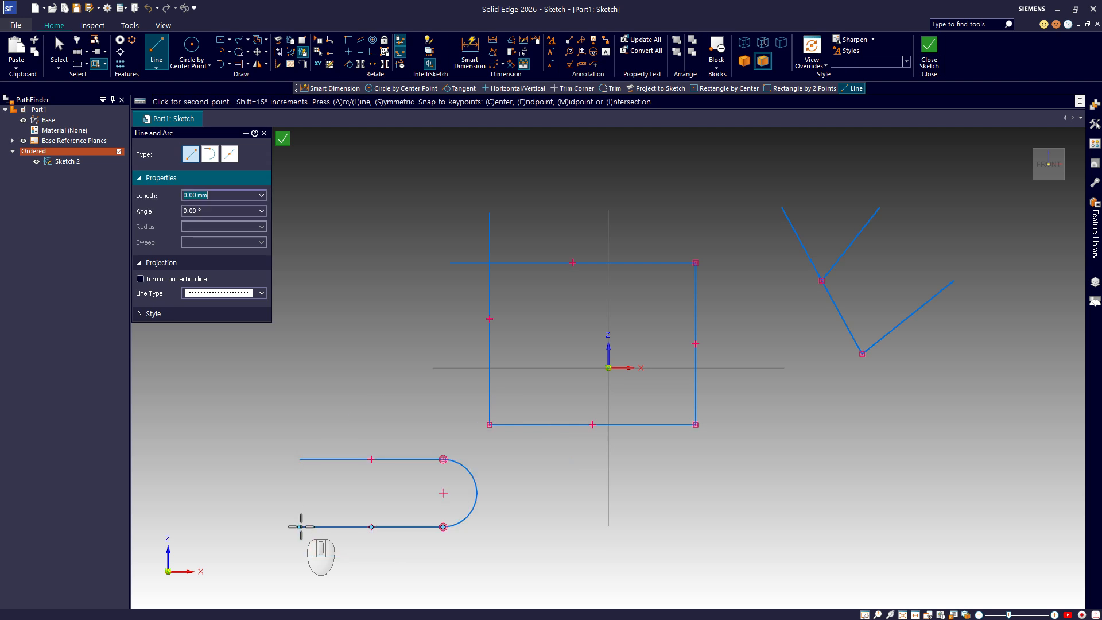
{"action": "key", "text": "a"}
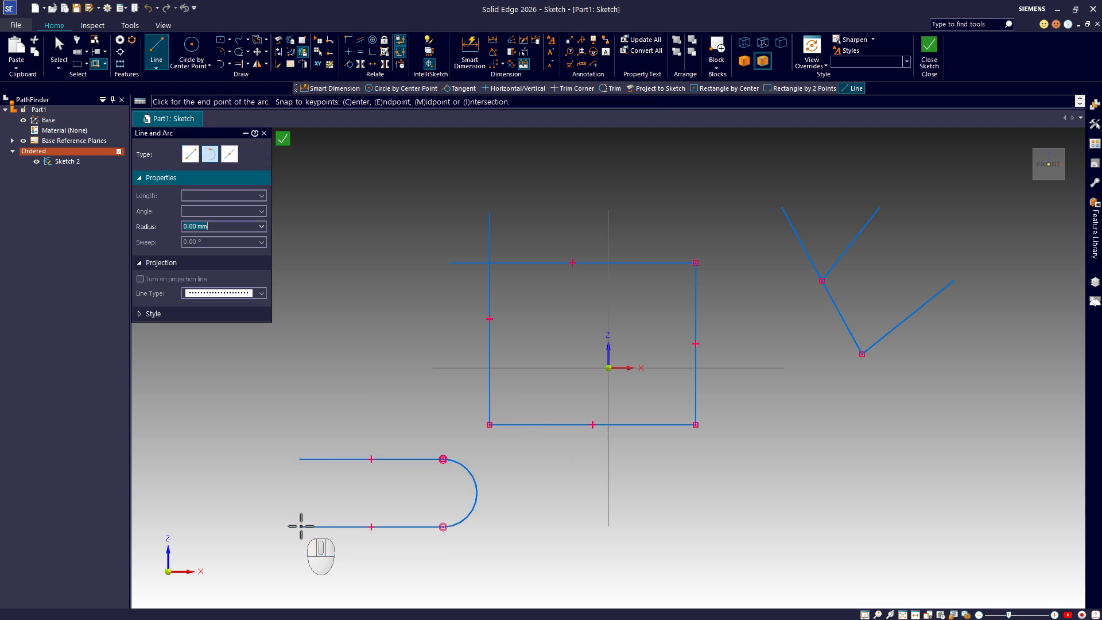
{"action": "left_click", "coordinate": [299, 459]}
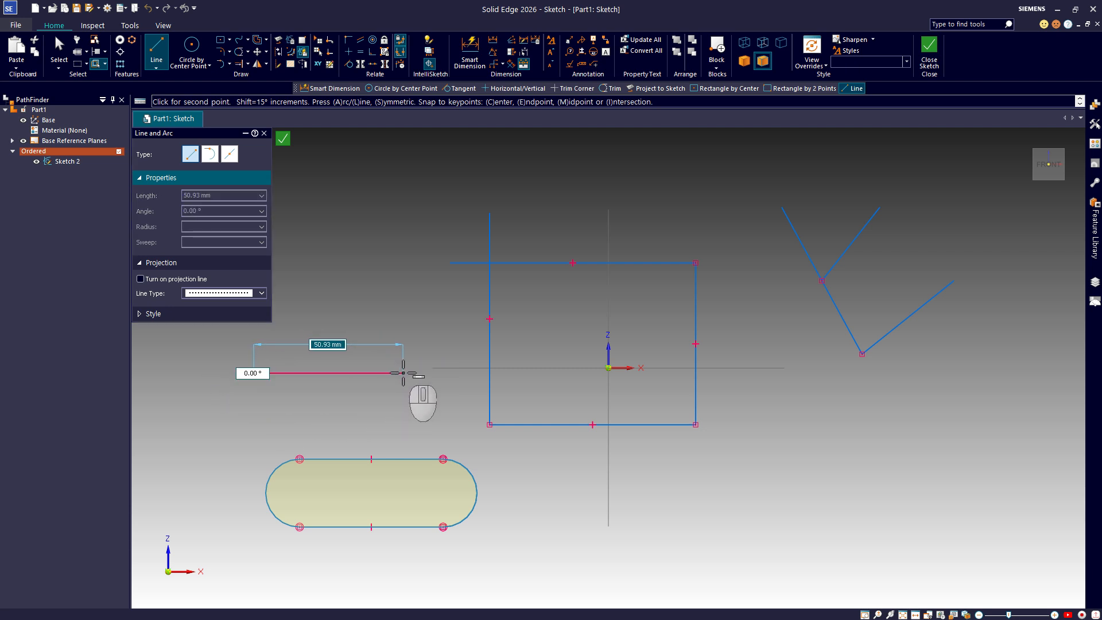
Draw a horizontal line about 51 mm long above the slot, preview a tangent arc, then return to line mode and end the chain.
{"action": "left_click", "coordinate": [403, 373]}
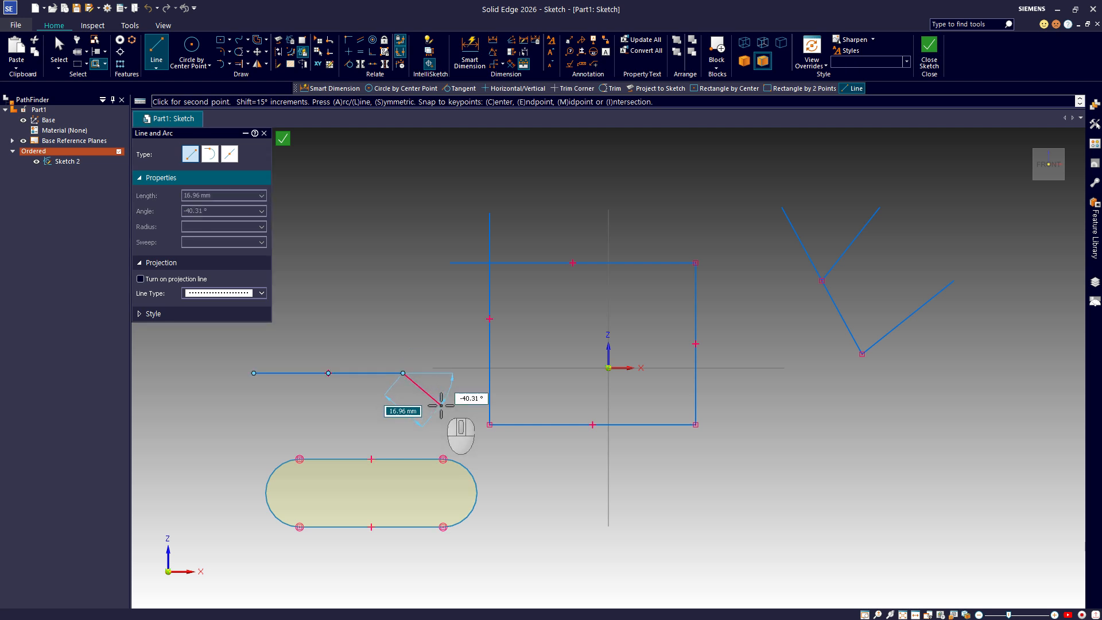
{"action": "key", "text": "a"}
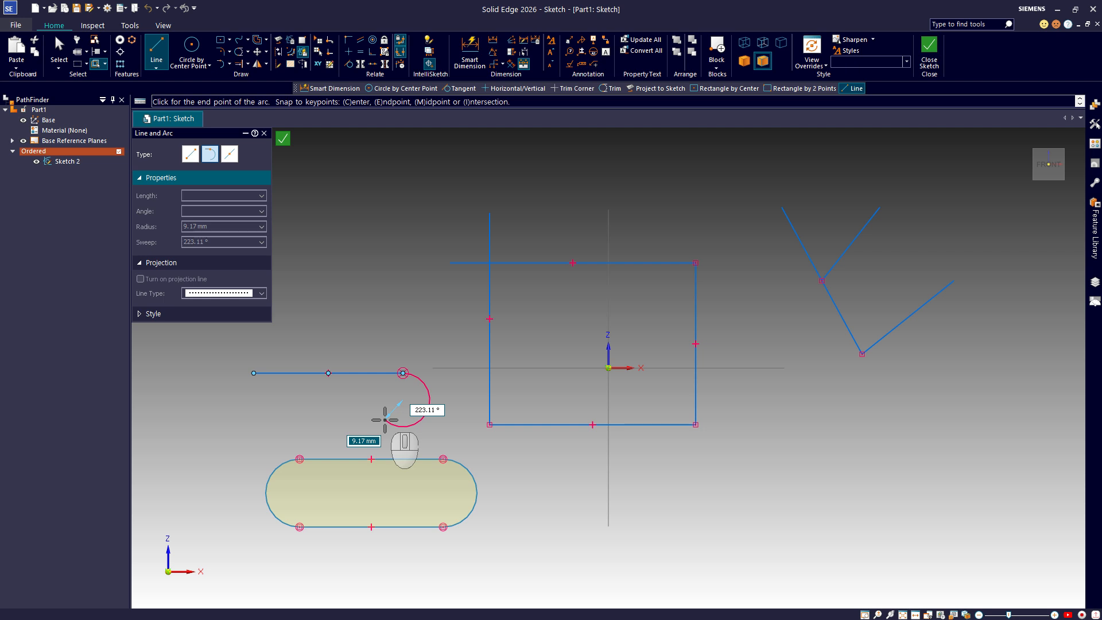
{"action": "key", "text": "l"}
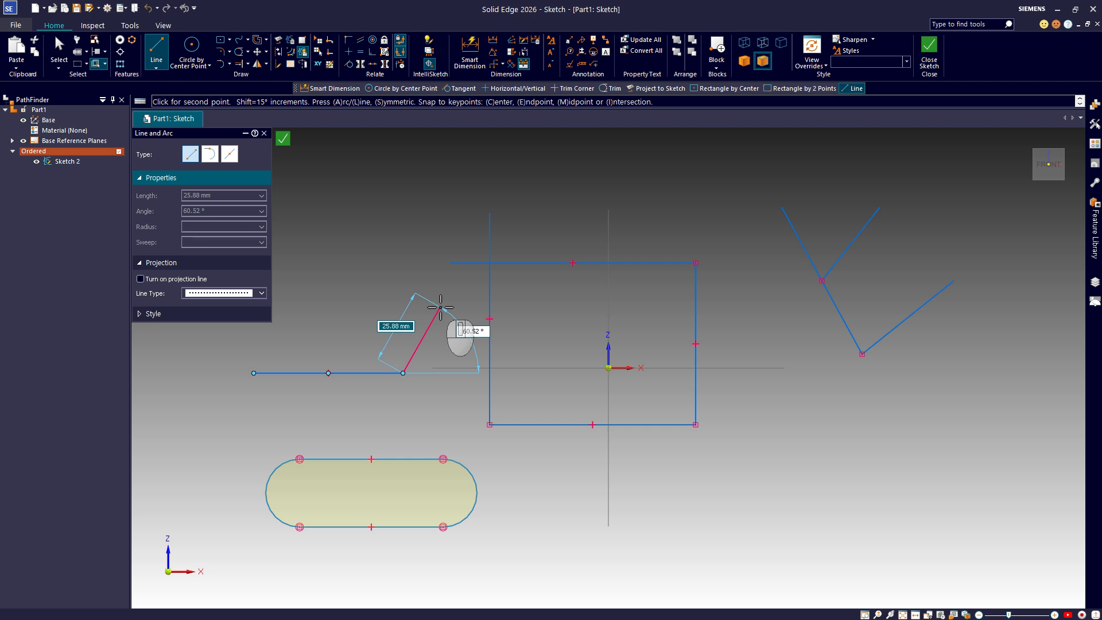
{"action": "right_click", "coordinate": [440, 307]}
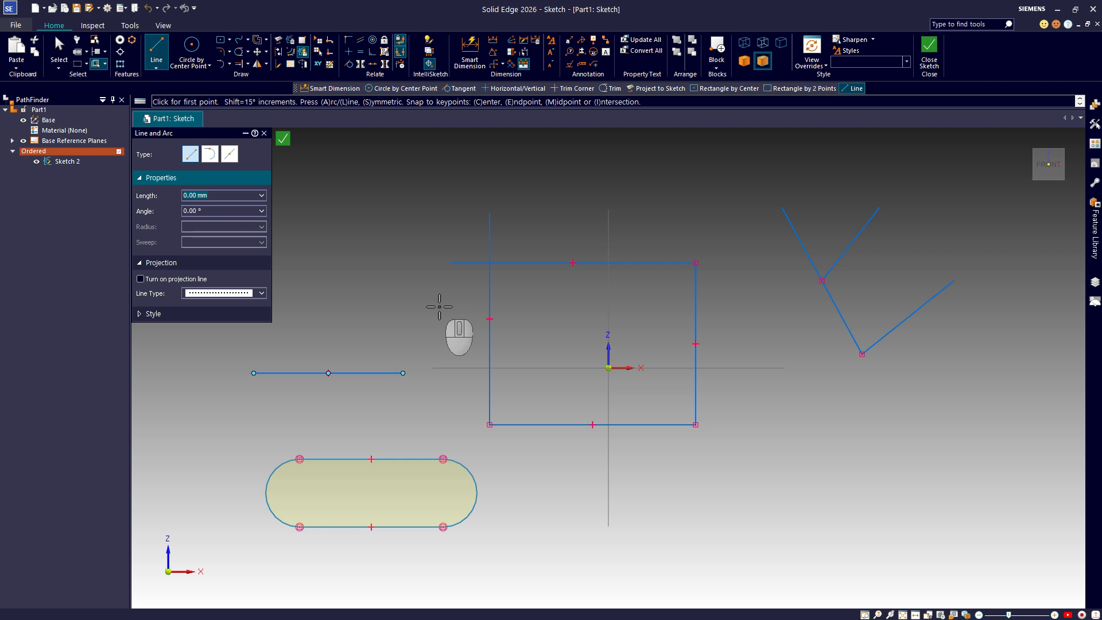
Draw a horizontal symmetric line outward from its midpoint, above the separate horizontal line.
{"action": "key", "text": "s"}
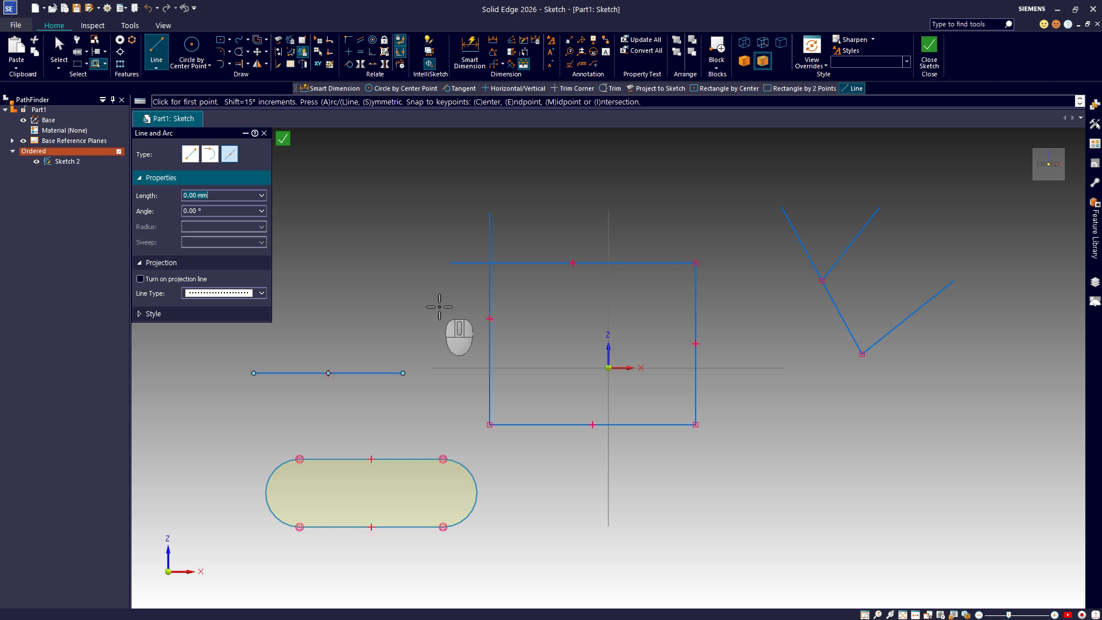
{"action": "left_click", "coordinate": [351, 285]}
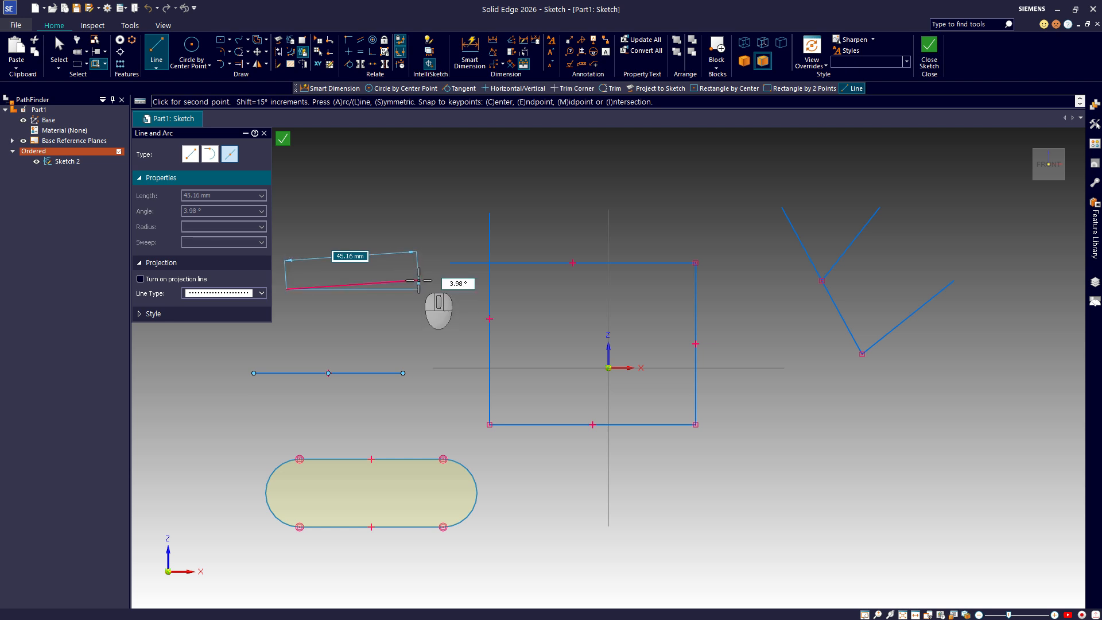
{"action": "left_click", "coordinate": [415, 285]}
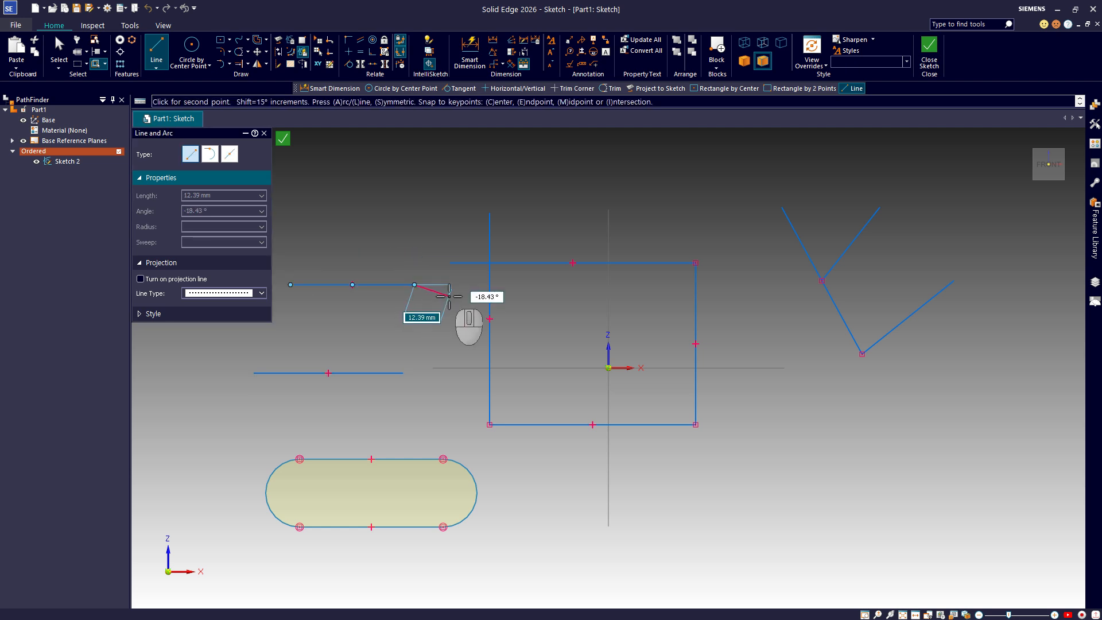
End the current line chain and delete every element in the sketch.
{"action": "right_click", "coordinate": [449, 296]}
{"action": "key", "text": "Escape"}
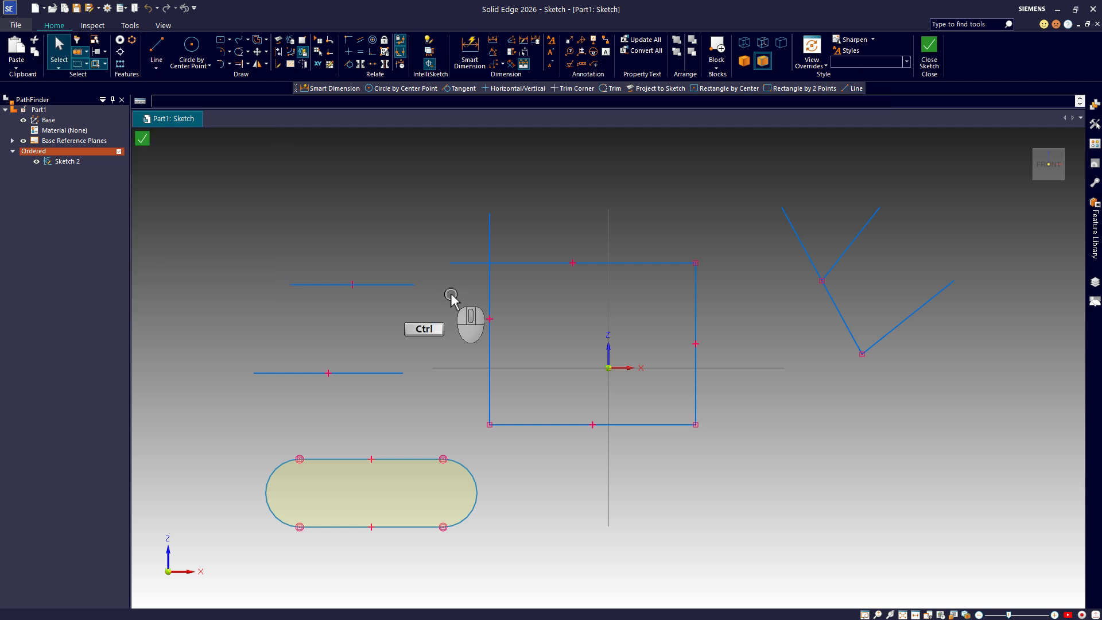
{"action": "key", "text": "ctrl+a"}
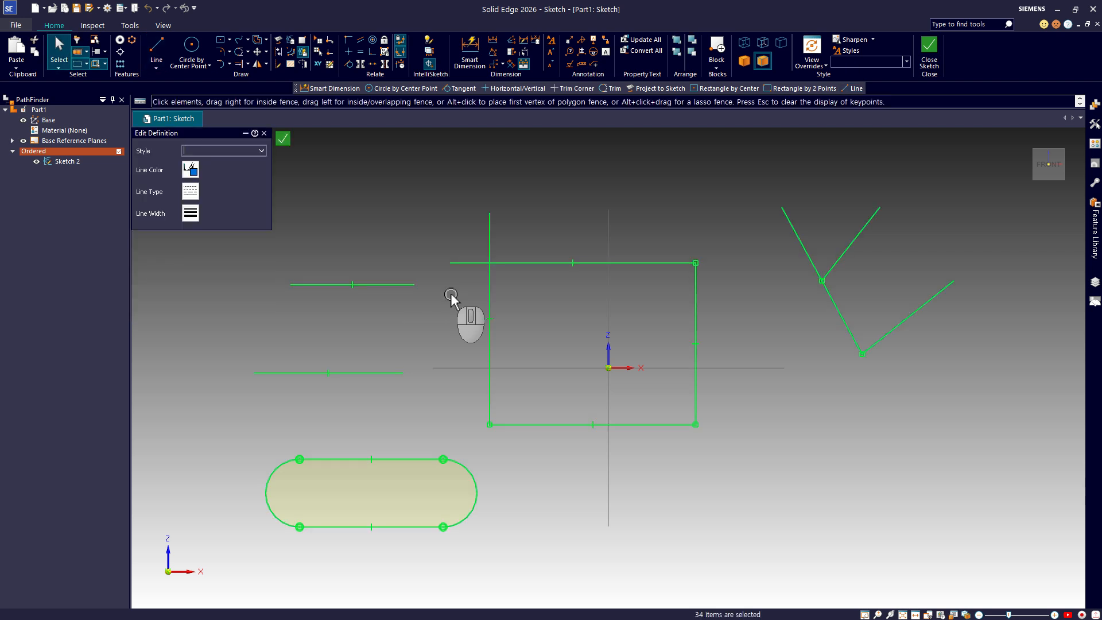
{"action": "key", "text": "Delete"}
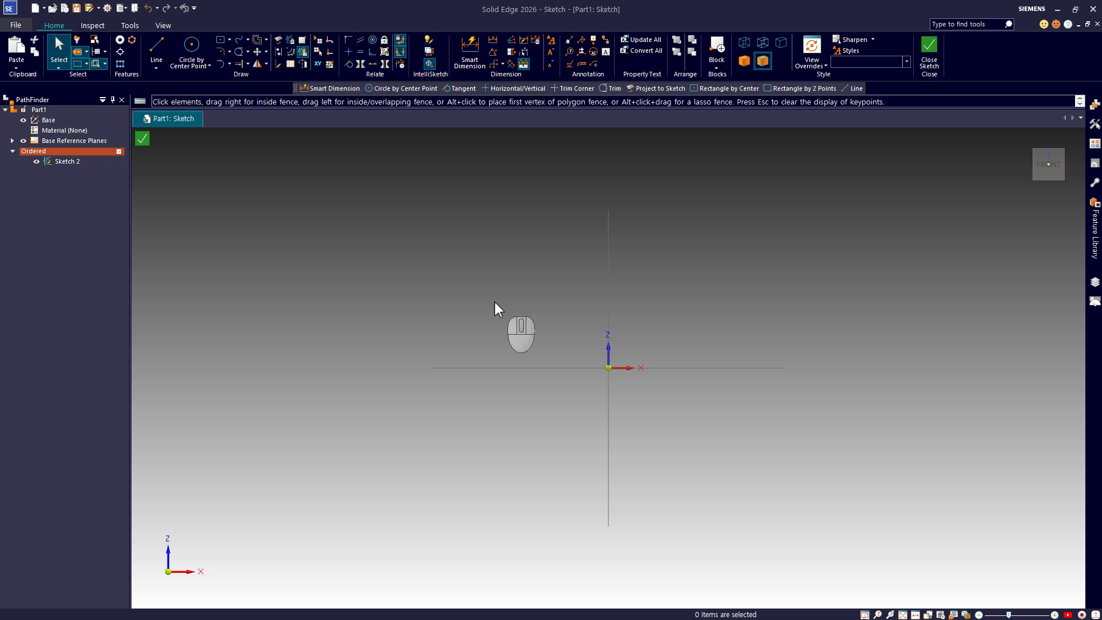
{"action": "left_click", "coordinate": [156, 67]}
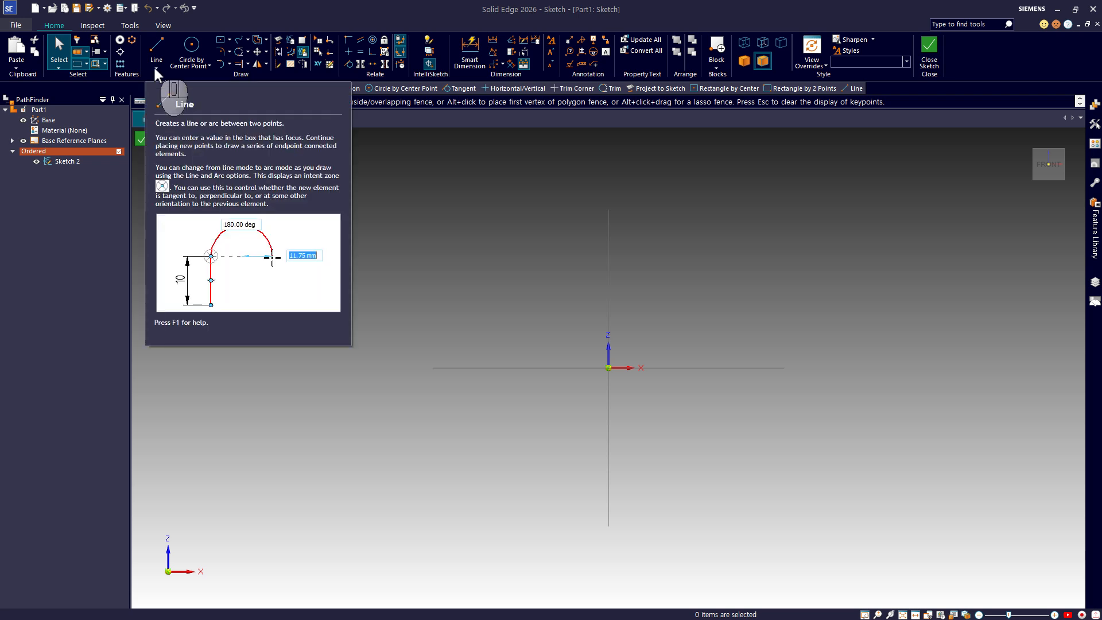
{"action": "left_click", "coordinate": [155, 67]}
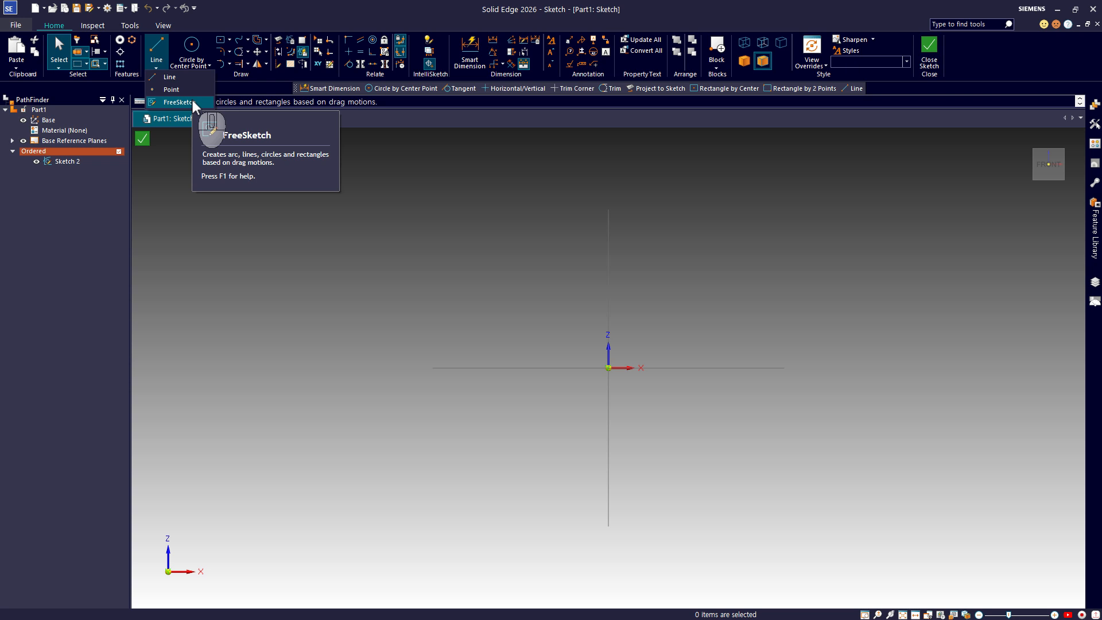
{"action": "left_click", "coordinate": [213, 6]}
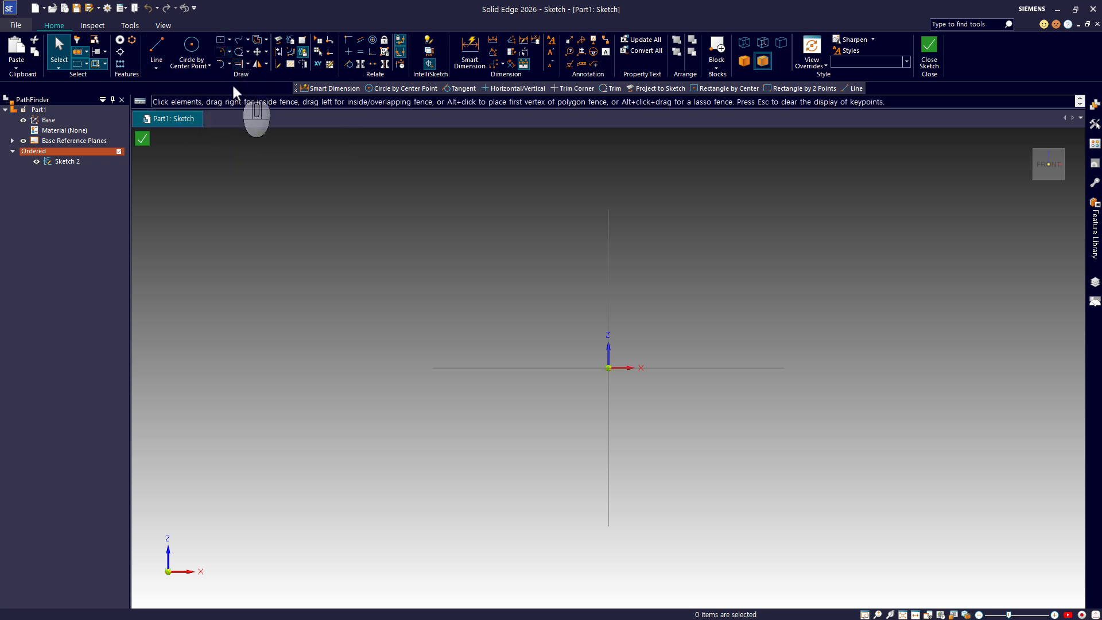
Draw two circles with Circle by Center Point: a large one beside the vertical axis and a smaller one diagonally below it.
{"action": "left_click", "coordinate": [207, 66]}
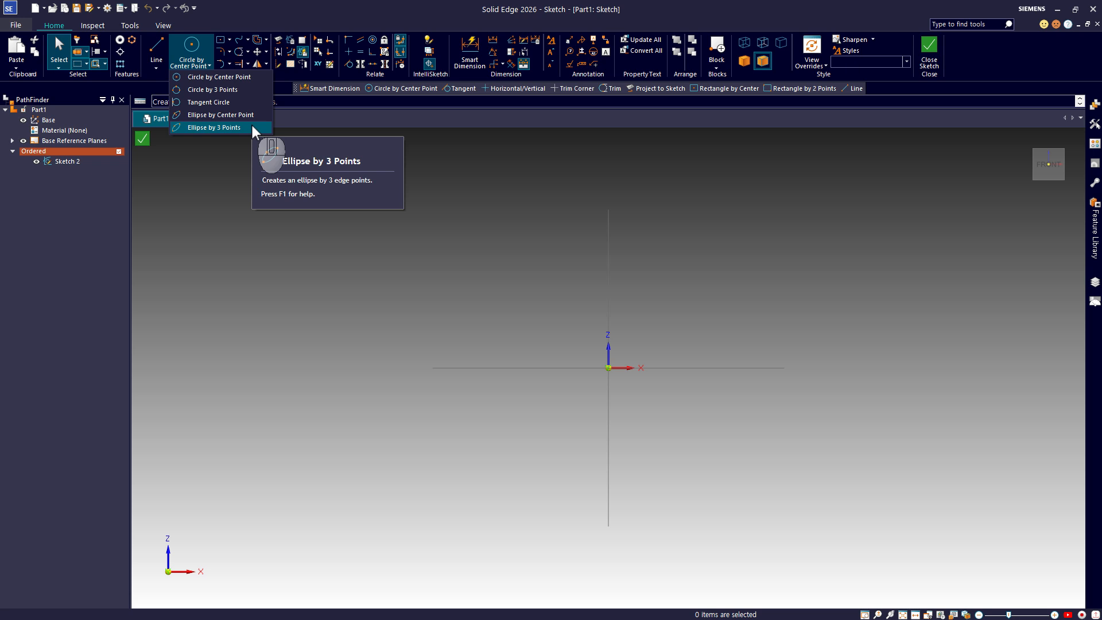
{"action": "left_click", "coordinate": [250, 78]}
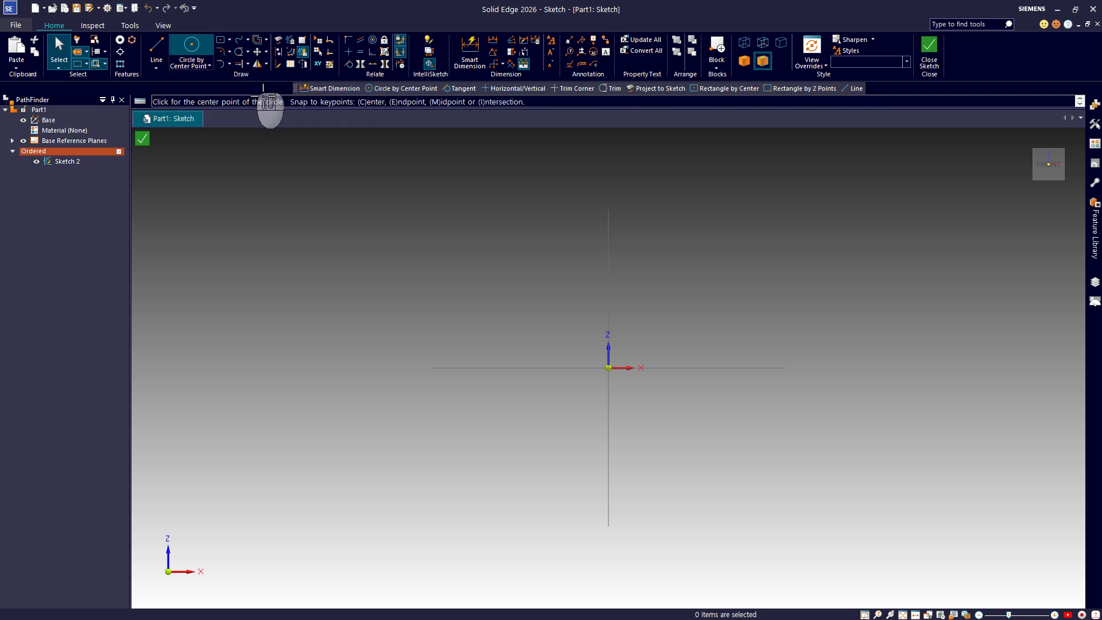
{"action": "left_click", "coordinate": [508, 280]}
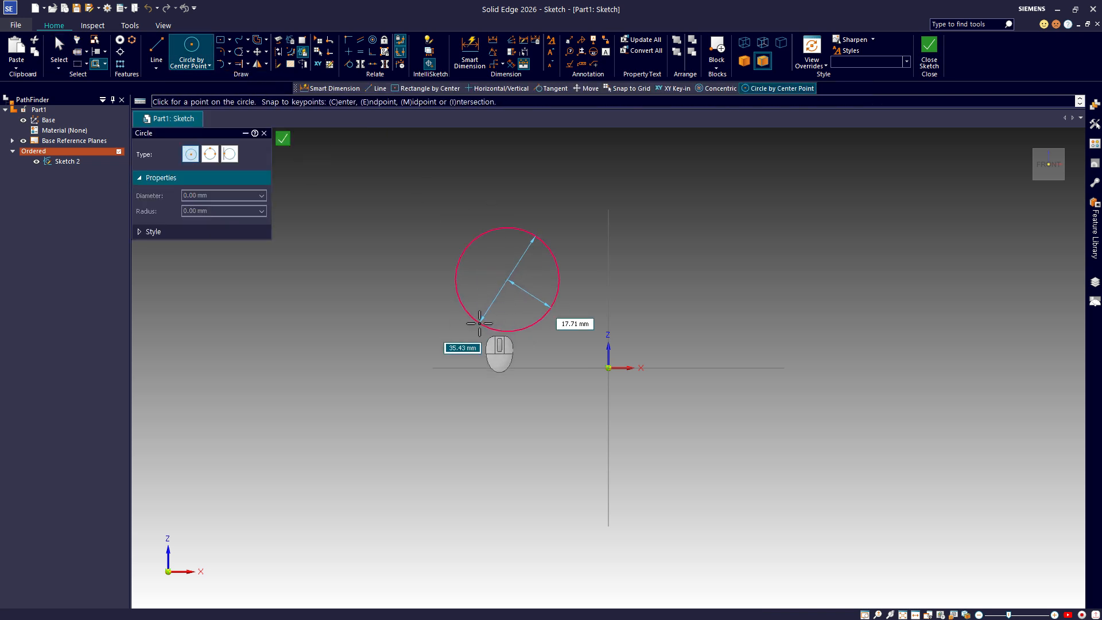
{"action": "left_click", "coordinate": [447, 309]}
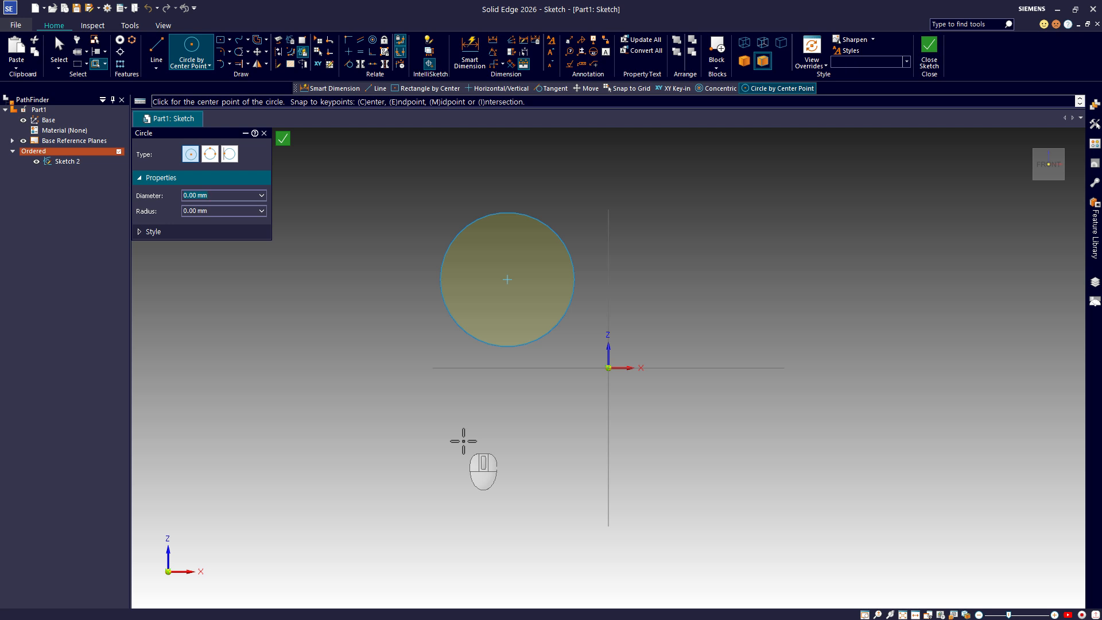
{"action": "left_click", "coordinate": [362, 356]}
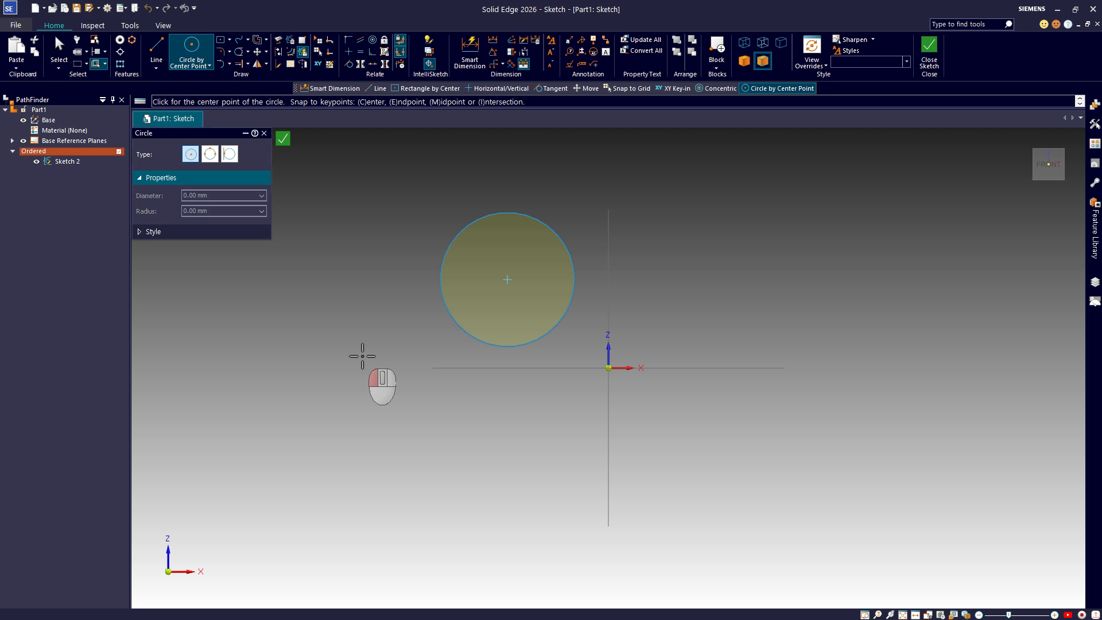
{"action": "left_click_drag", "start_coordinate": [362, 355], "coordinate": [465, 432]}
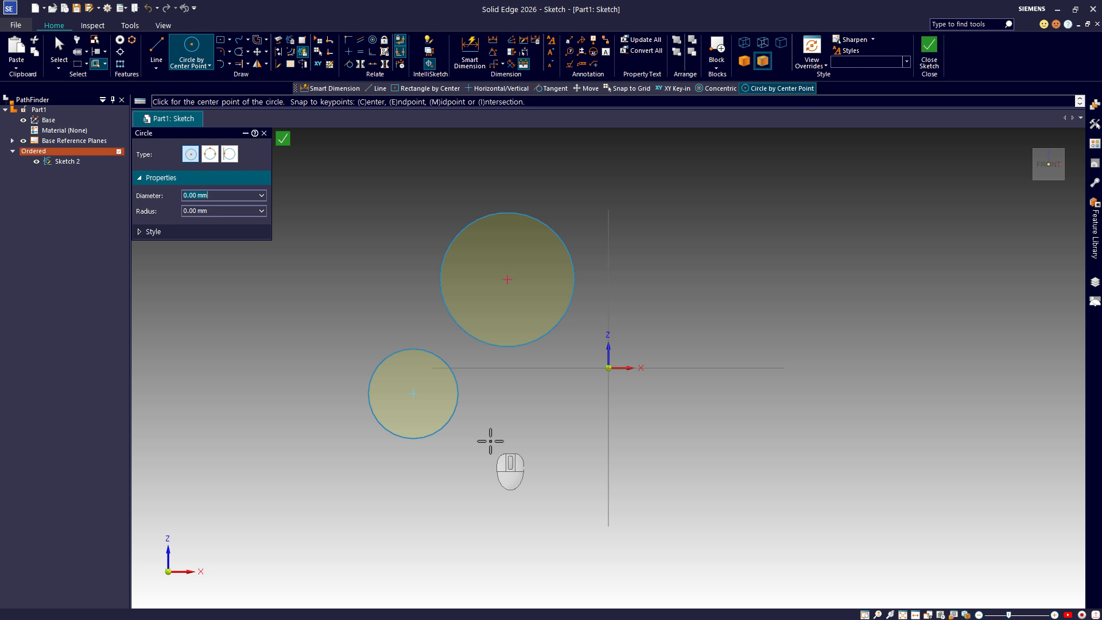
Draw a wide rectangle from its center above the X axis and a smaller rectangle corner to corner below it.
{"action": "left_click", "coordinate": [232, 42]}
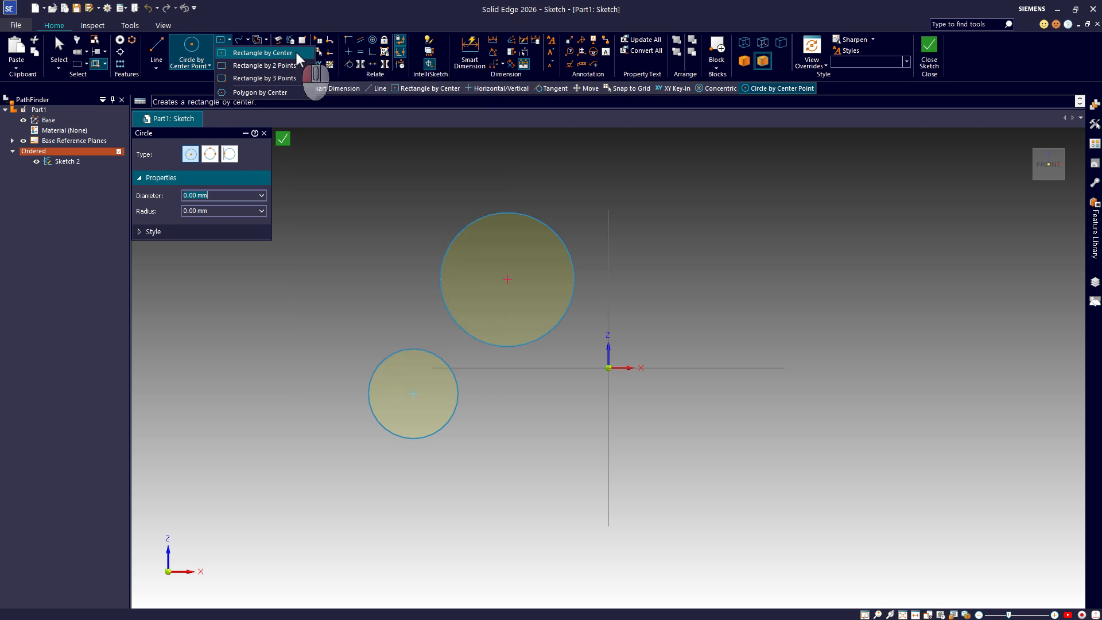
{"action": "left_click", "coordinate": [295, 51]}
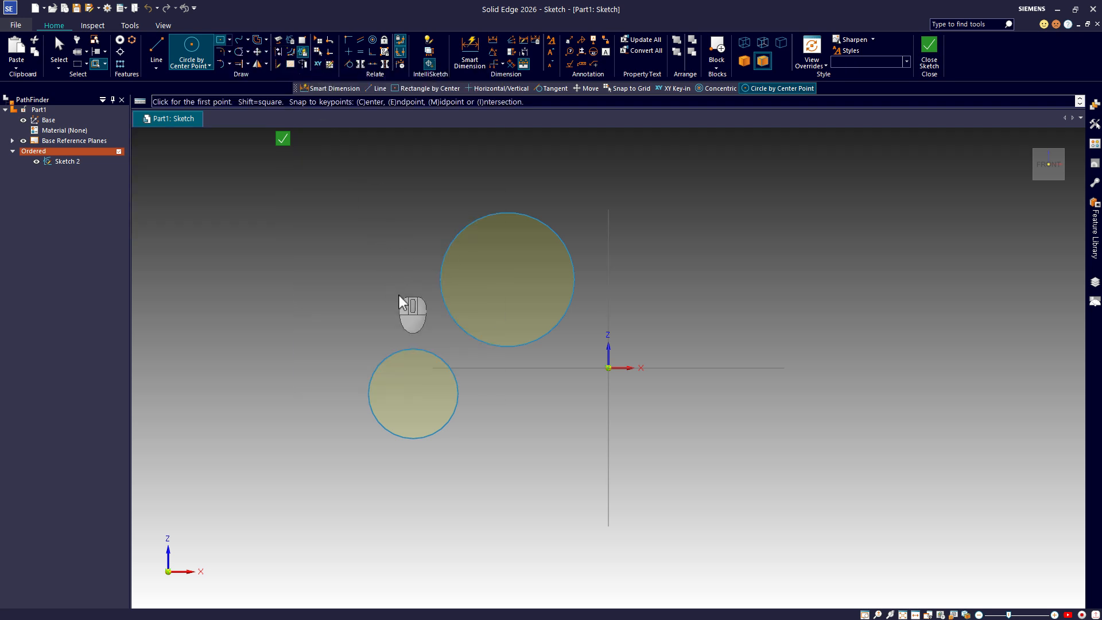
{"action": "left_click", "coordinate": [765, 277]}
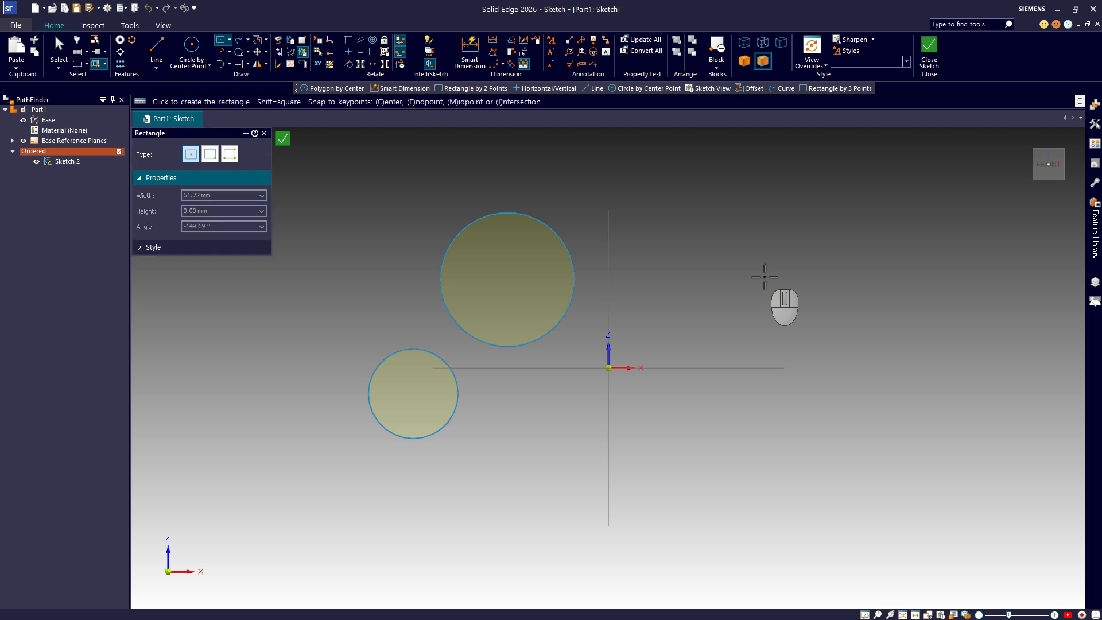
{"action": "left_click", "coordinate": [850, 319]}
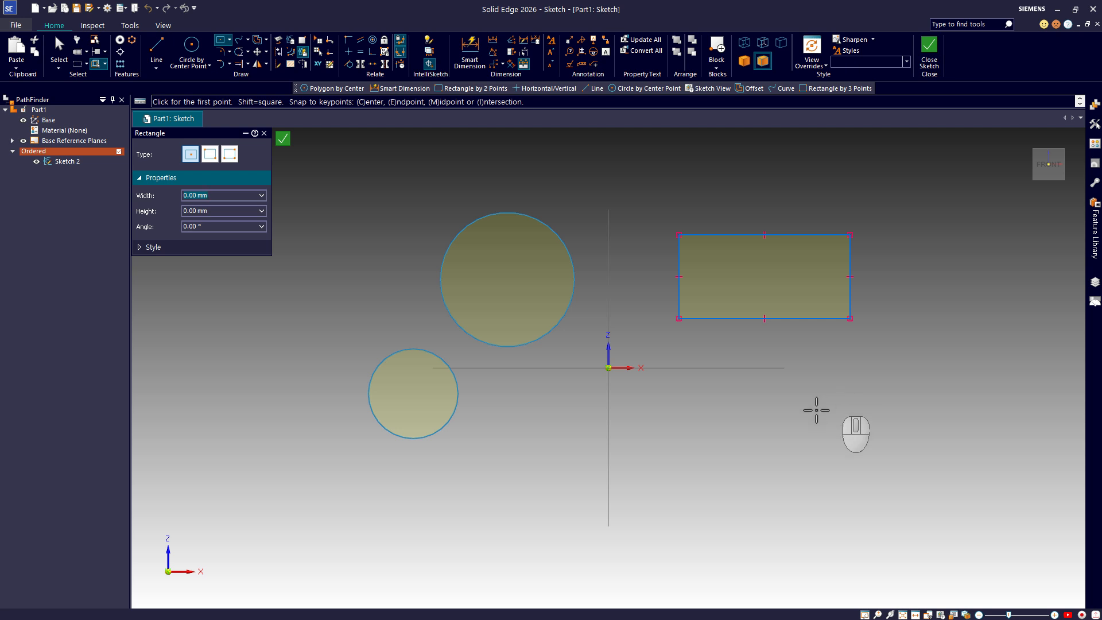
{"action": "left_click", "coordinate": [707, 389]}
{"action": "left_click_drag", "start_coordinate": [706, 389], "coordinate": [824, 435]}
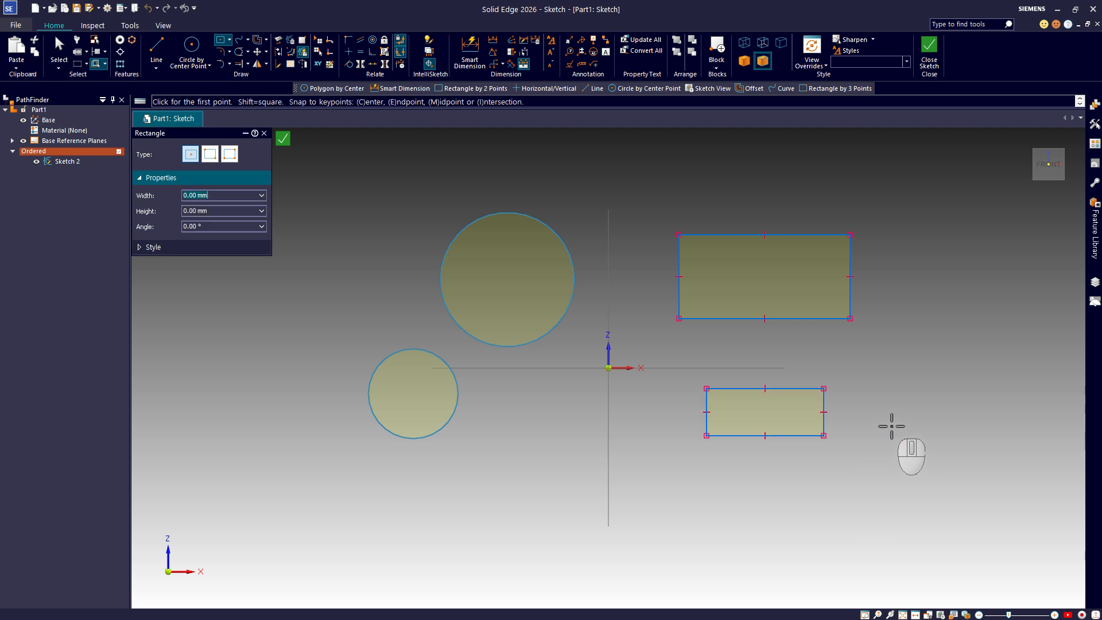
Draw a six-sided polygon by vertex below the large circle, with a center distance of about 17 mm and an angle of 180°.
{"action": "left_click", "coordinate": [230, 42]}
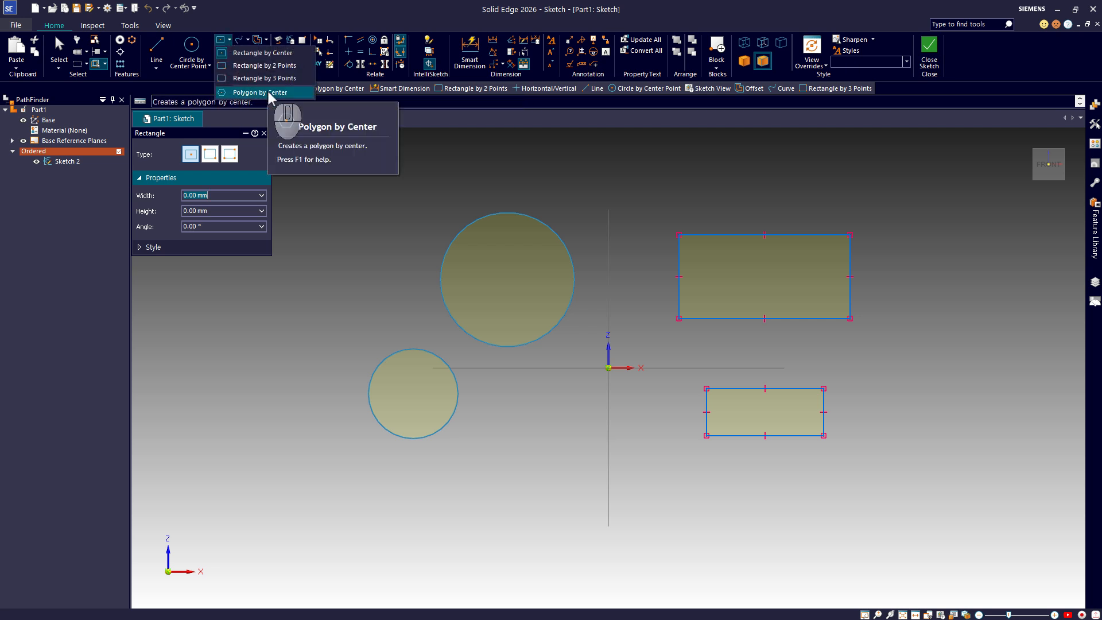
{"action": "left_click", "coordinate": [267, 92]}
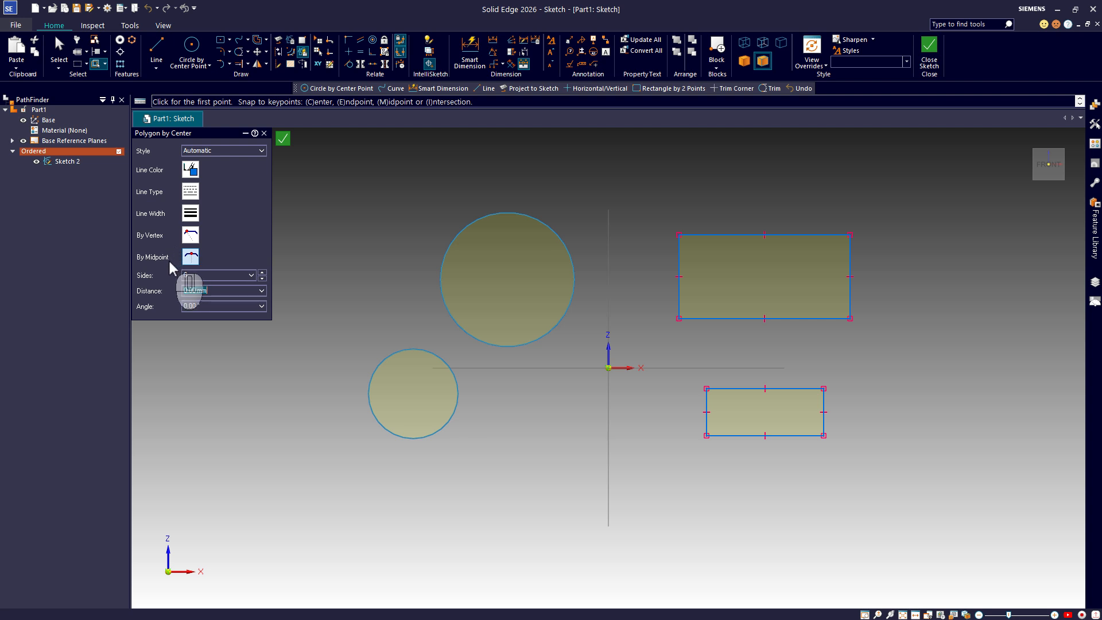
{"action": "left_click", "coordinate": [189, 236]}
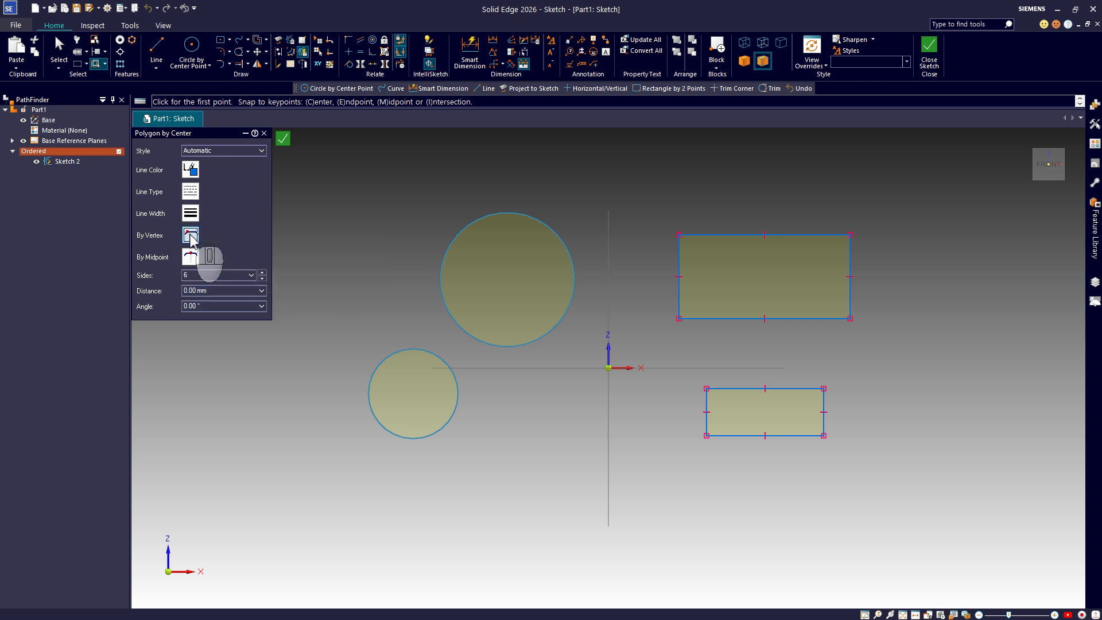
{"action": "left_click", "coordinate": [553, 449]}
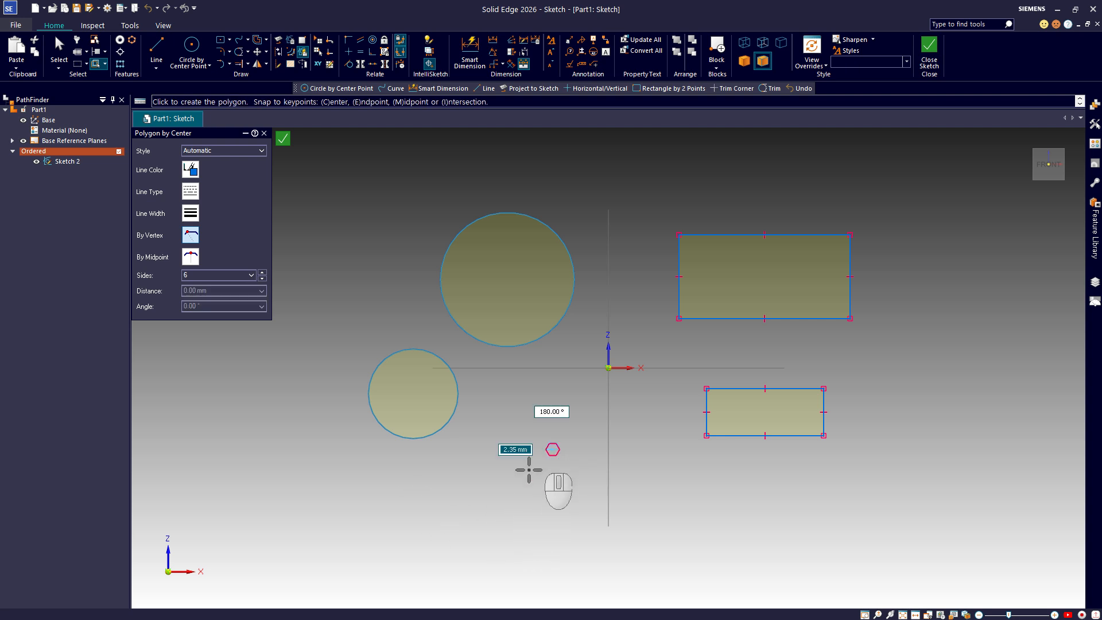
{"action": "left_click", "coordinate": [474, 461]}
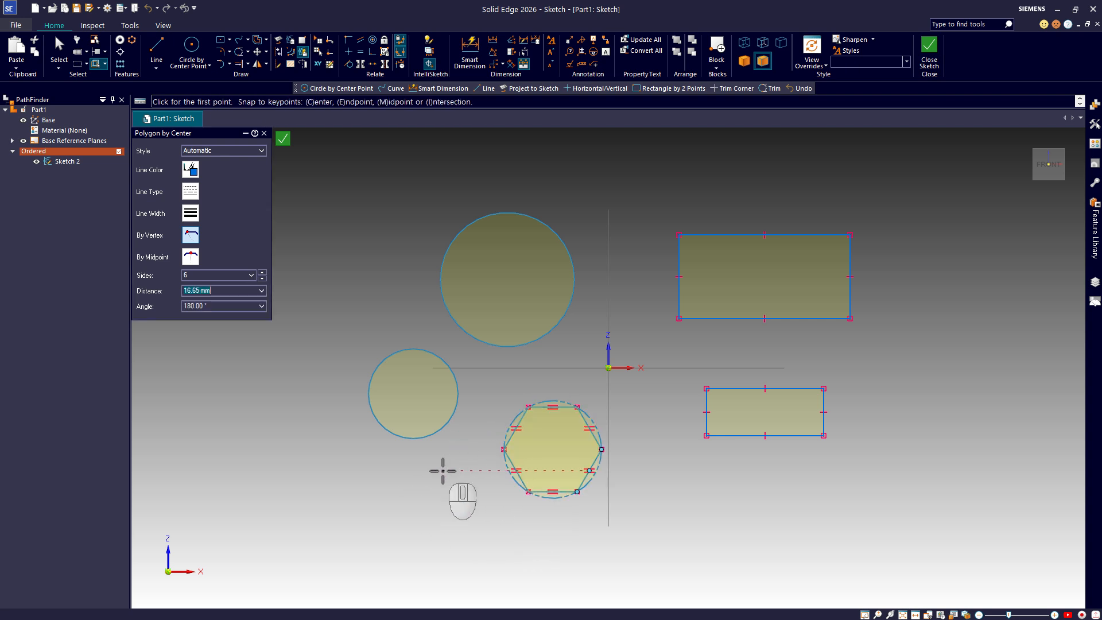
Draw a second six-sided polygon by midpoint below the small rectangle.
{"action": "left_click", "coordinate": [191, 256]}
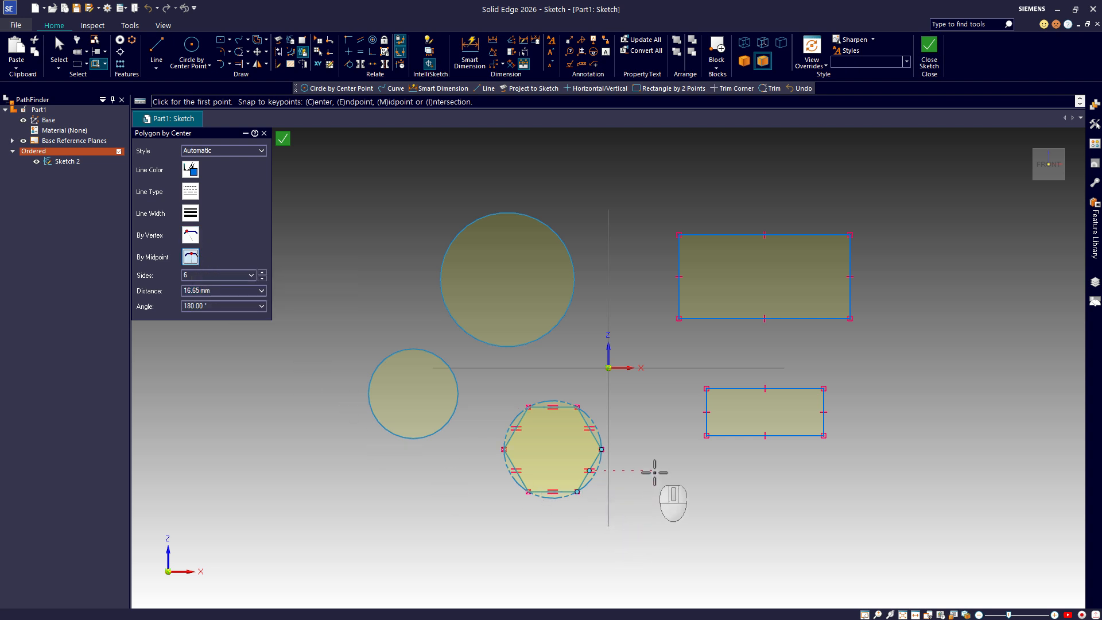
{"action": "left_click", "coordinate": [686, 503]}
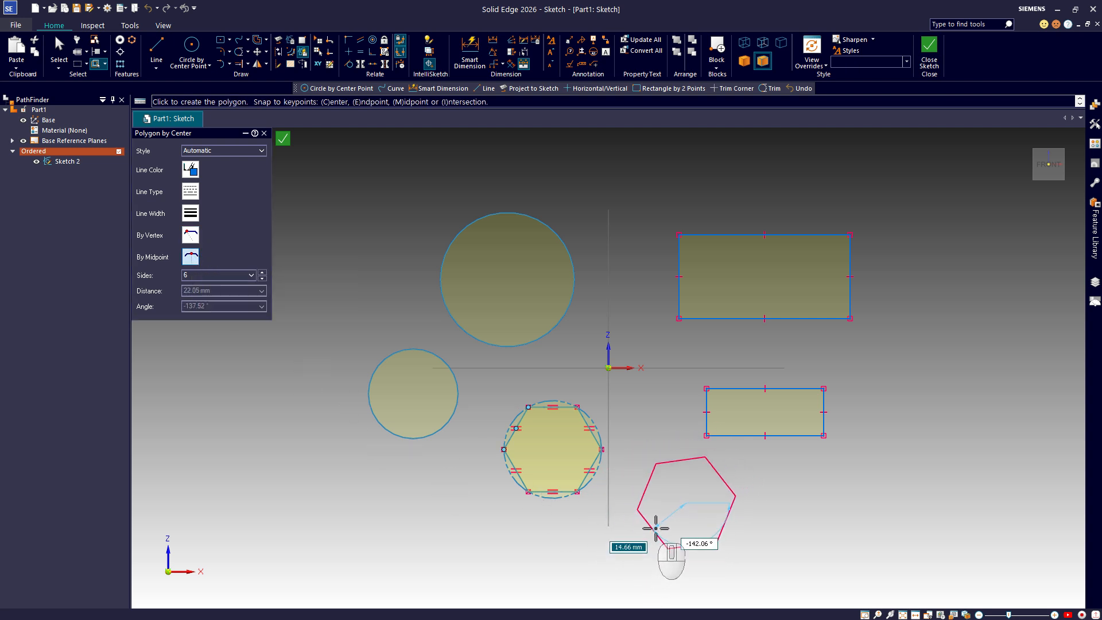
{"action": "left_click", "coordinate": [645, 502]}
Leave the polygon command and delete all the circles, rectangles and polygons from the sketch.
{"action": "key", "text": "Escape"}
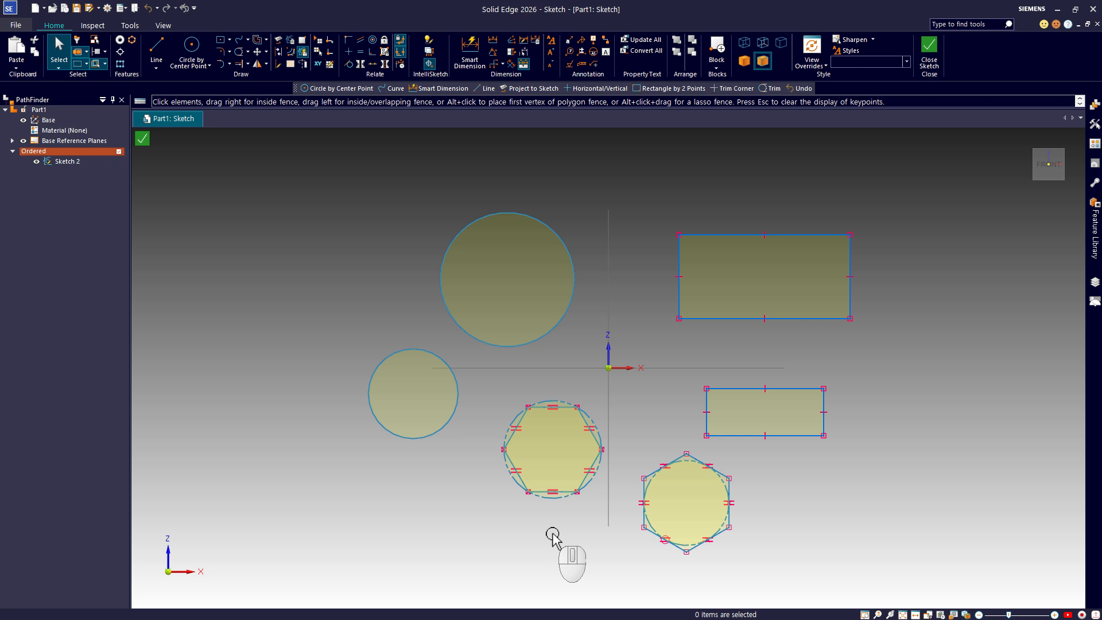
{"action": "key", "text": "ctrl+a"}
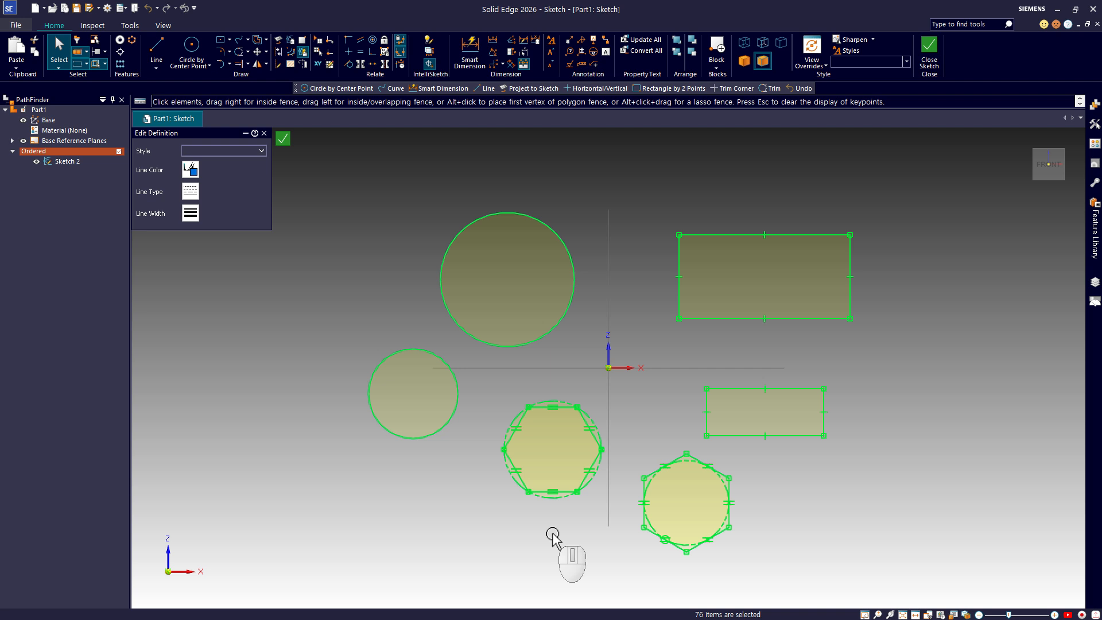
{"action": "key", "text": "Delete"}
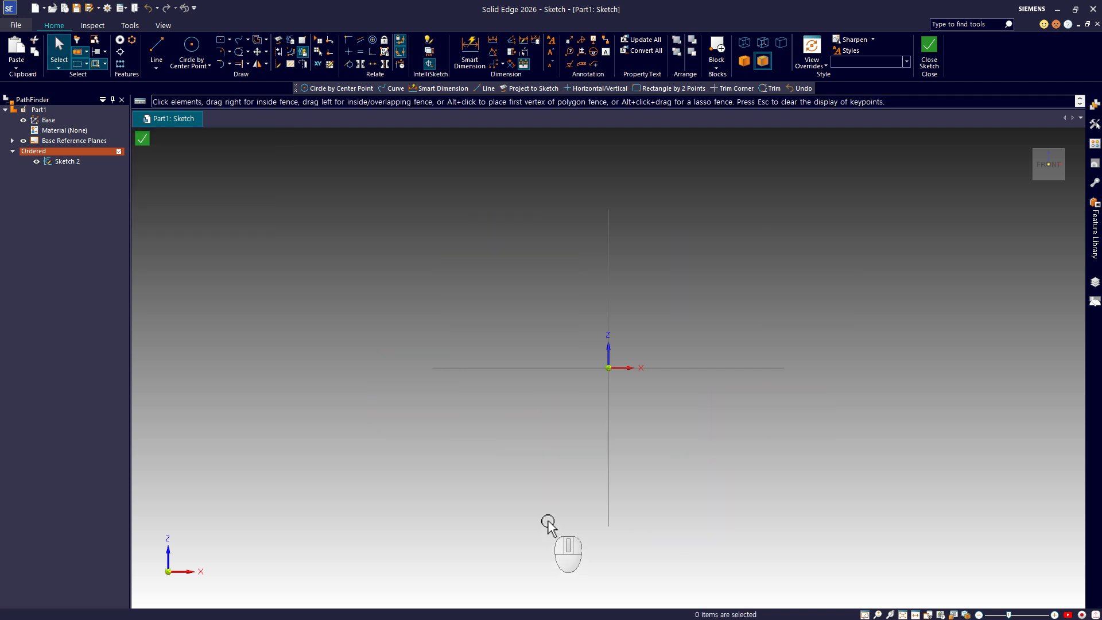
Draw a separate horizontal line and two oppositely slanted lines that cross it and each other, the last one about 107 mm long.
{"action": "left_click", "coordinate": [156, 60]}
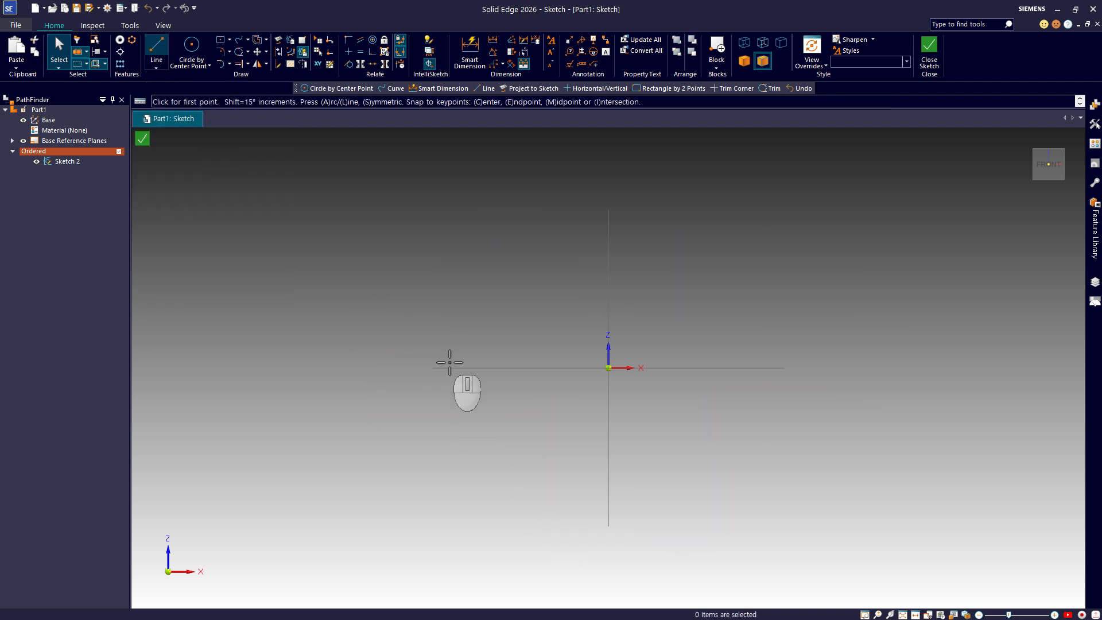
{"action": "left_click", "coordinate": [440, 291]}
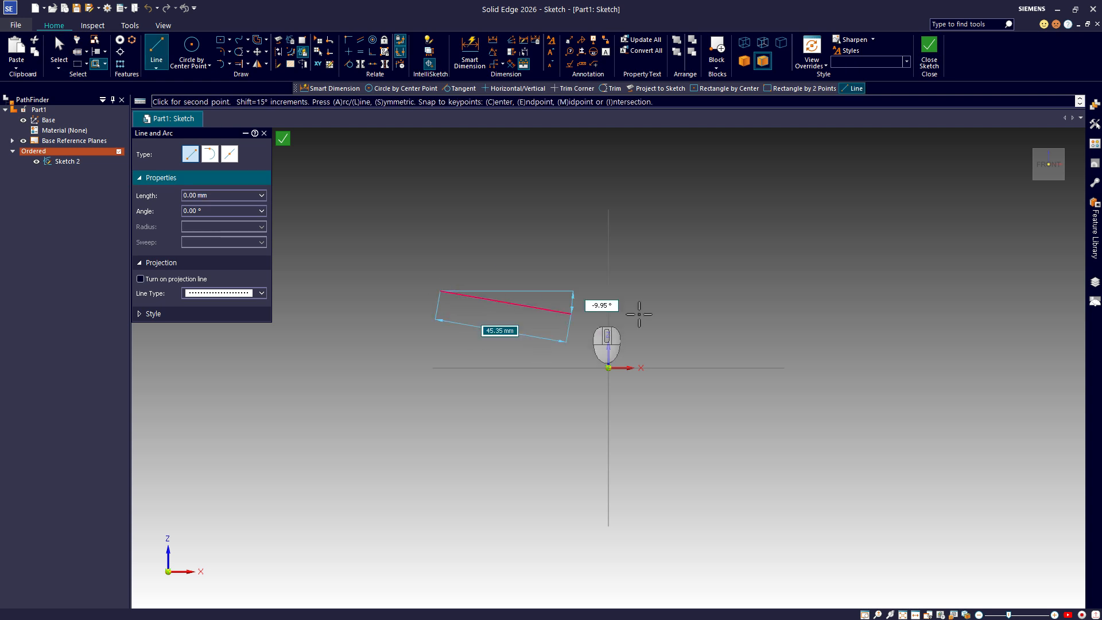
{"action": "left_click", "coordinate": [733, 291]}
{"action": "right_click", "coordinate": [713, 351]}
{"action": "left_click", "coordinate": [684, 205]}
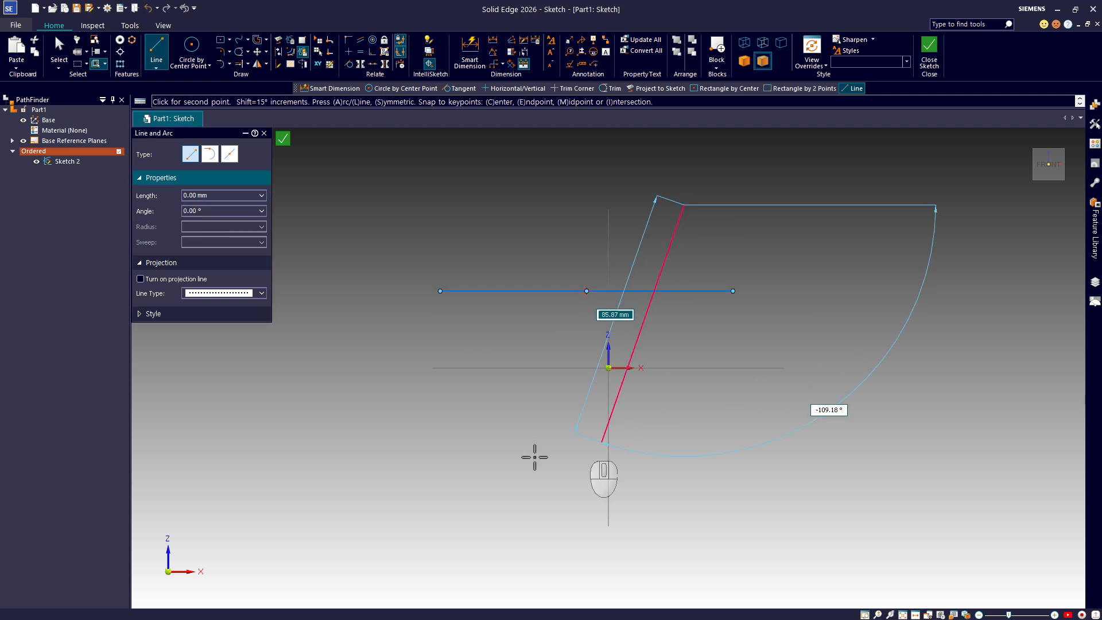
{"action": "left_click", "coordinate": [524, 455]}
{"action": "right_click", "coordinate": [563, 461]}
{"action": "left_click", "coordinate": [493, 213]}
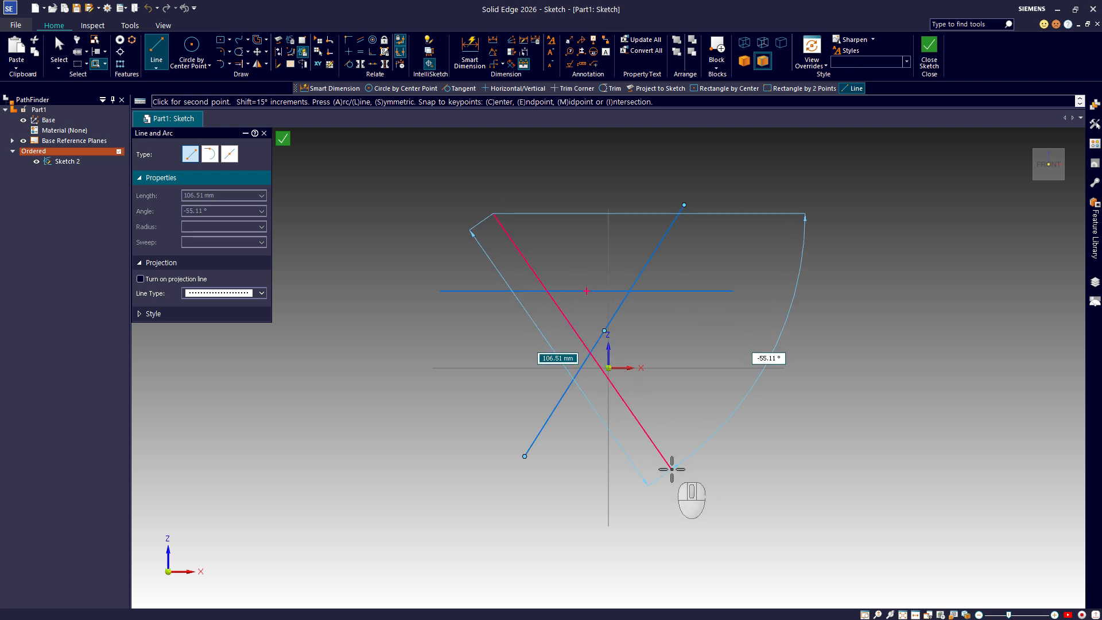
{"action": "left_click", "coordinate": [672, 469]}
{"action": "right_click", "coordinate": [674, 463]}
{"action": "key", "text": "Escape"}
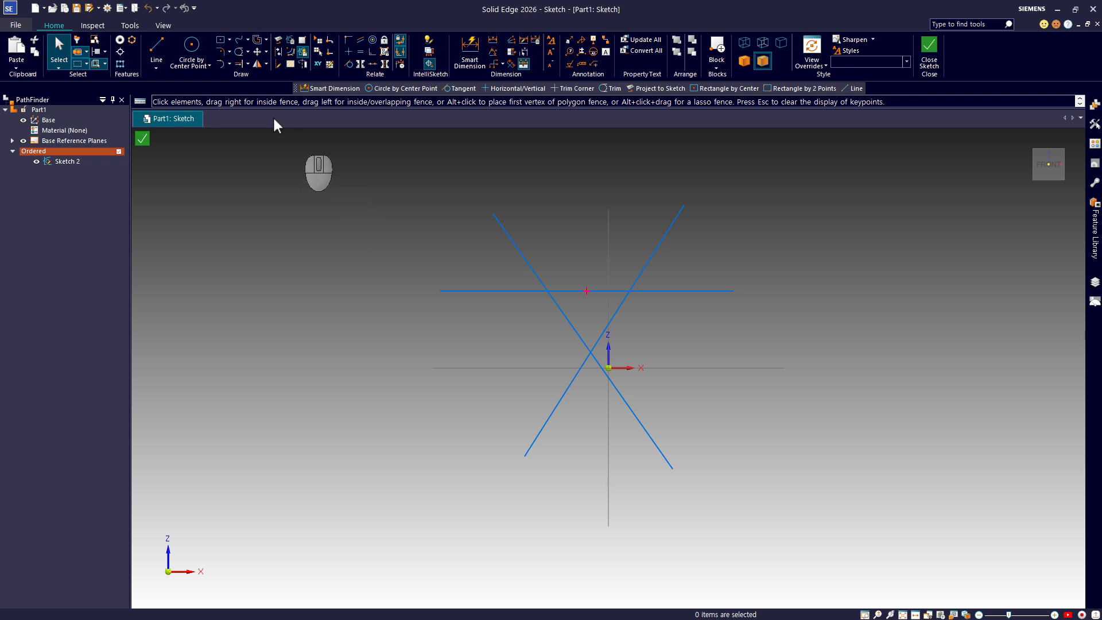
Trim the left slanted line's upper end, the horizontal line's left end and both slanted lines' lower ends back to their intersections.
{"action": "left_click", "coordinate": [239, 53]}
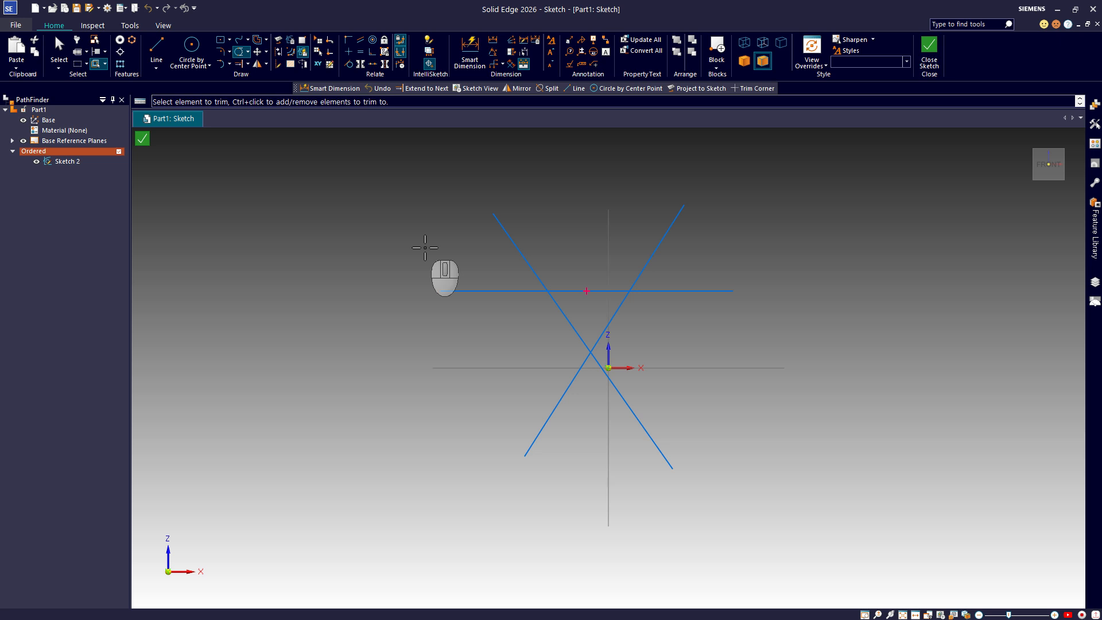
{"action": "left_click", "coordinate": [503, 245]}
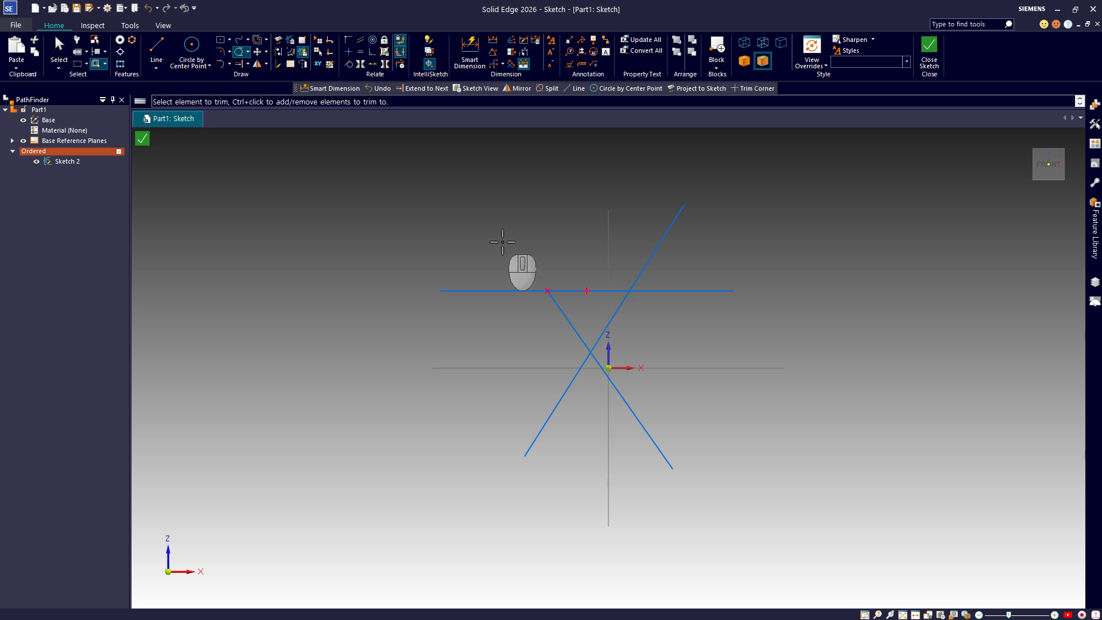
{"action": "mouse_move", "coordinate": [503, 242]}
{"action": "left_mouse_down"}
{"action": "mouse_move", "coordinate": [488, 347]}
{"action": "mouse_move", "coordinate": [601, 445]}
{"action": "mouse_move", "coordinate": [726, 424]}
{"action": "left_mouse_up"}
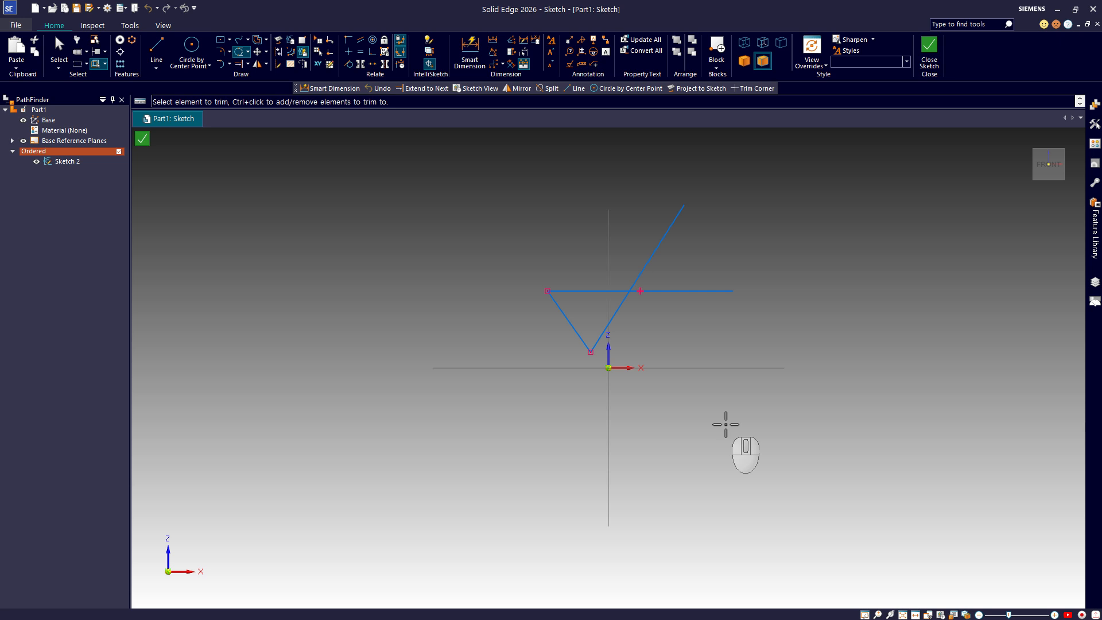
Undo the trims to restore the full lengths of the three crossing lines.
{"action": "key", "text": "Escape"}
{"action": "key", "text": "ctrl+z"}
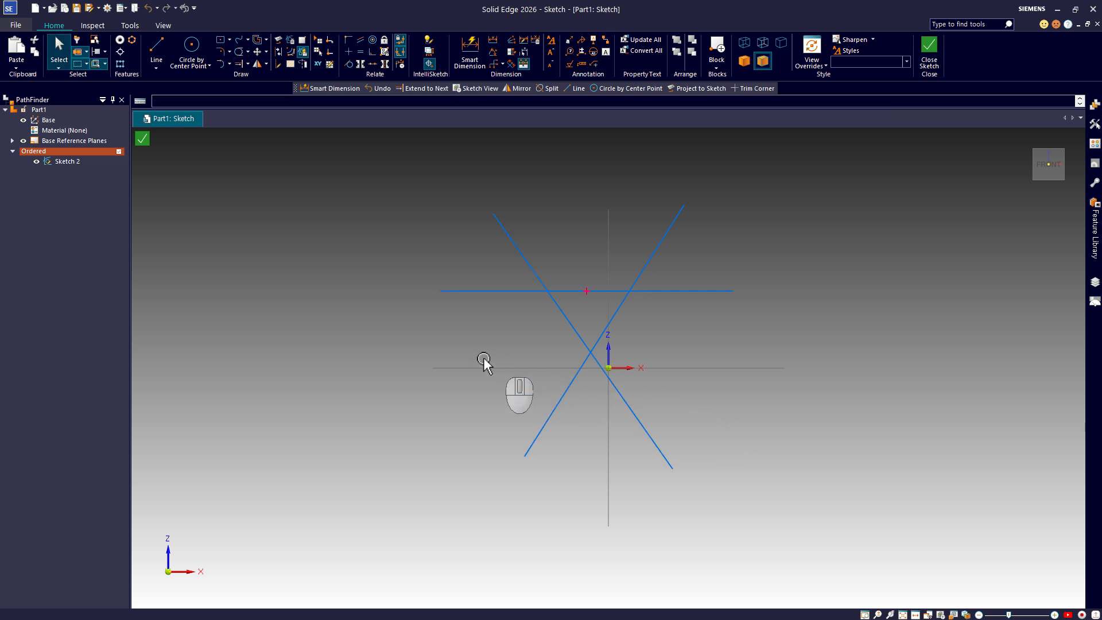
{"action": "left_click", "coordinate": [248, 52]}
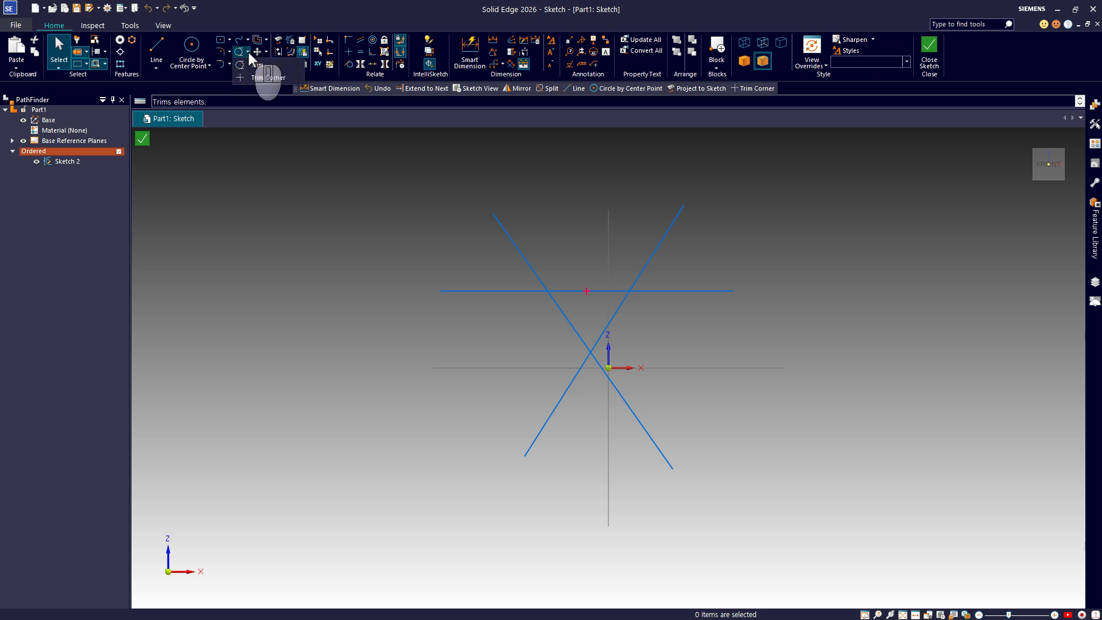
{"action": "left_click", "coordinate": [286, 77]}
Draw a vertical line about 62 mm long to the right of the crossing lines.
{"action": "left_click", "coordinate": [164, 57]}
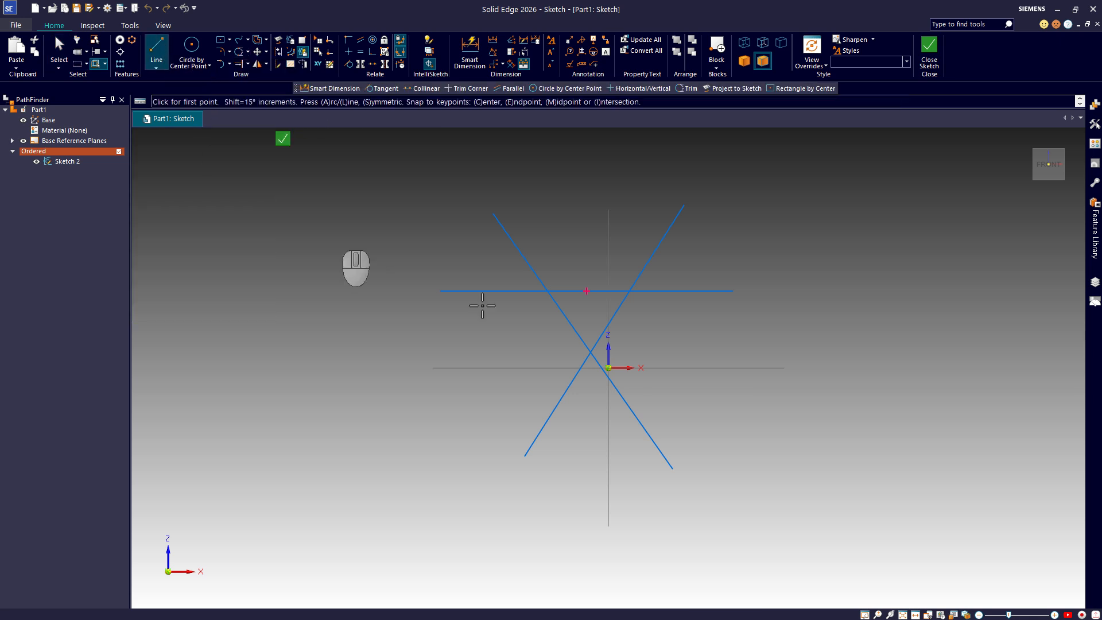
{"action": "left_click", "coordinate": [776, 233]}
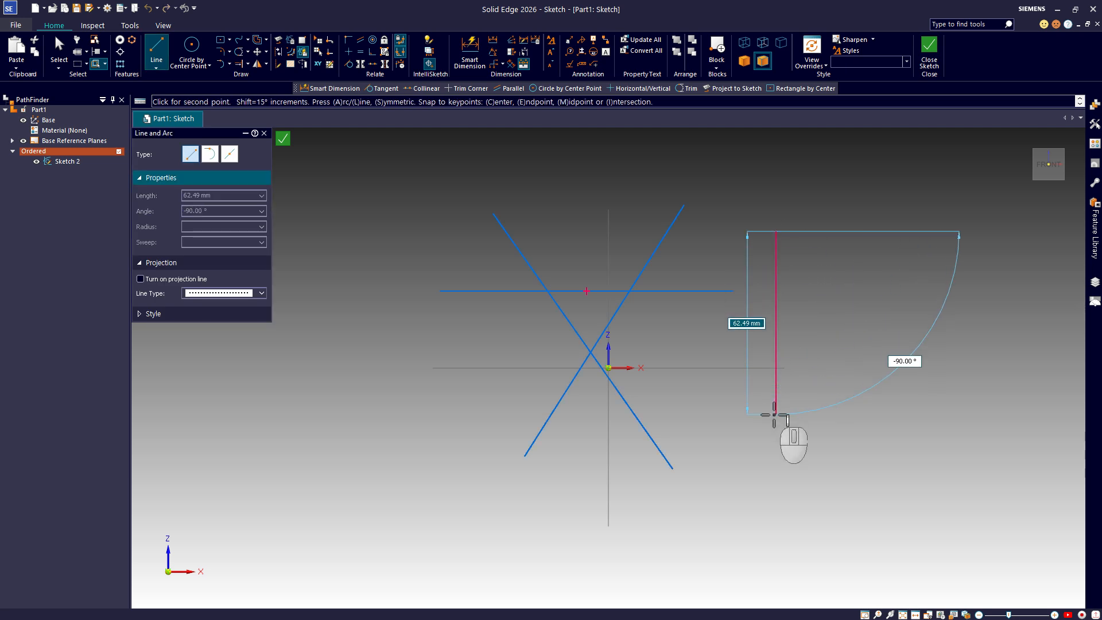
{"action": "left_click", "coordinate": [776, 413]}
{"action": "key", "text": "Escape"}
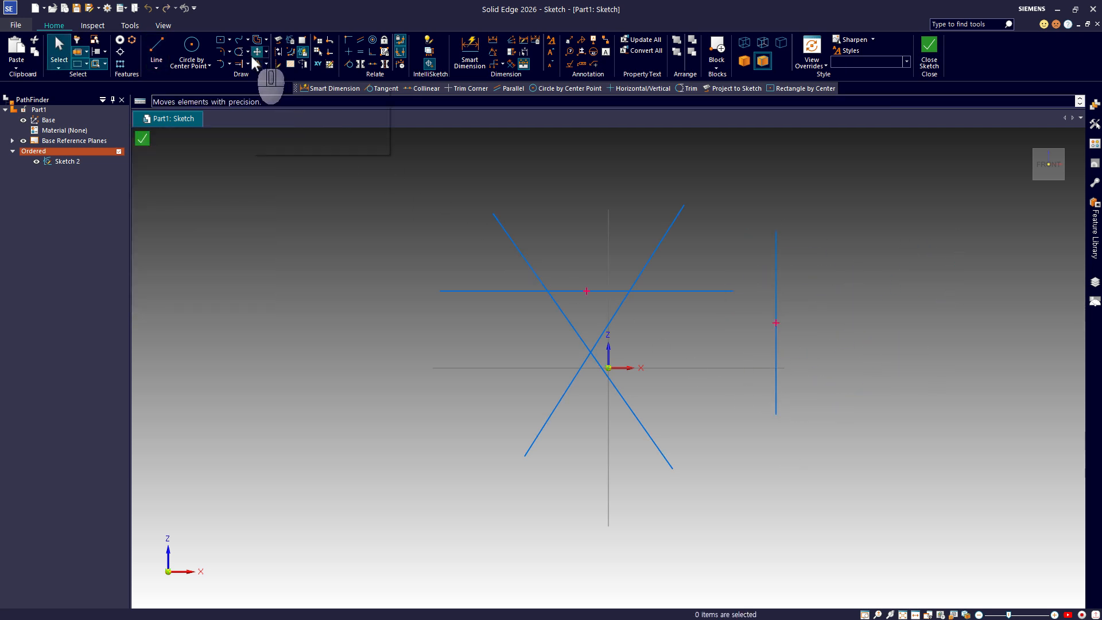
Try Trim Corner between the horizontal line and the lower part of the vertical line, and undo it.
{"action": "left_click", "coordinate": [247, 52]}
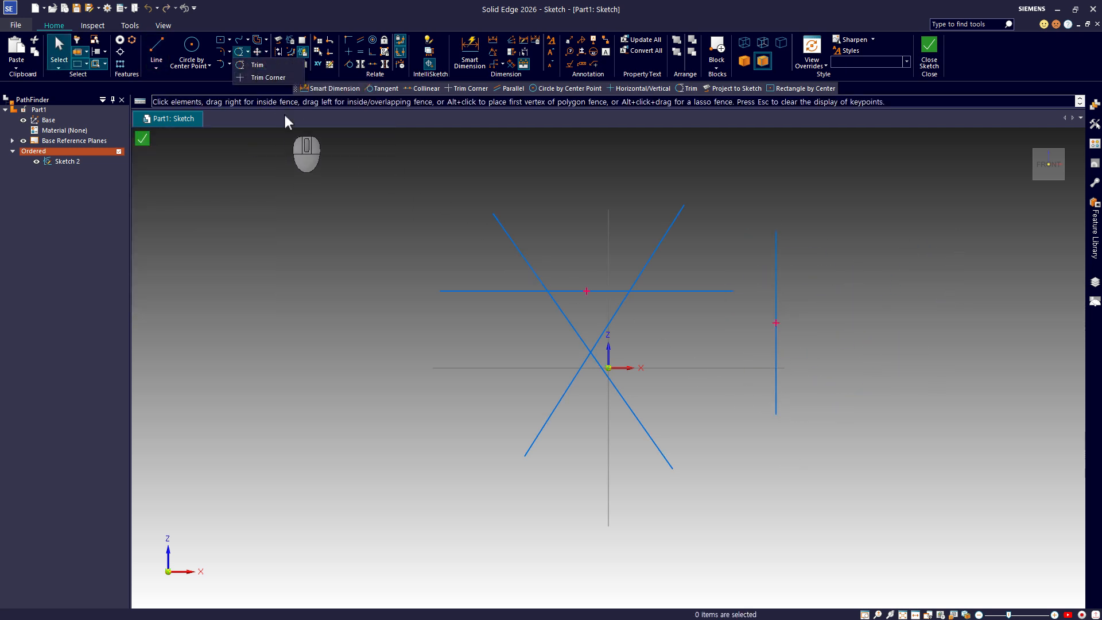
{"action": "left_click", "coordinate": [275, 81]}
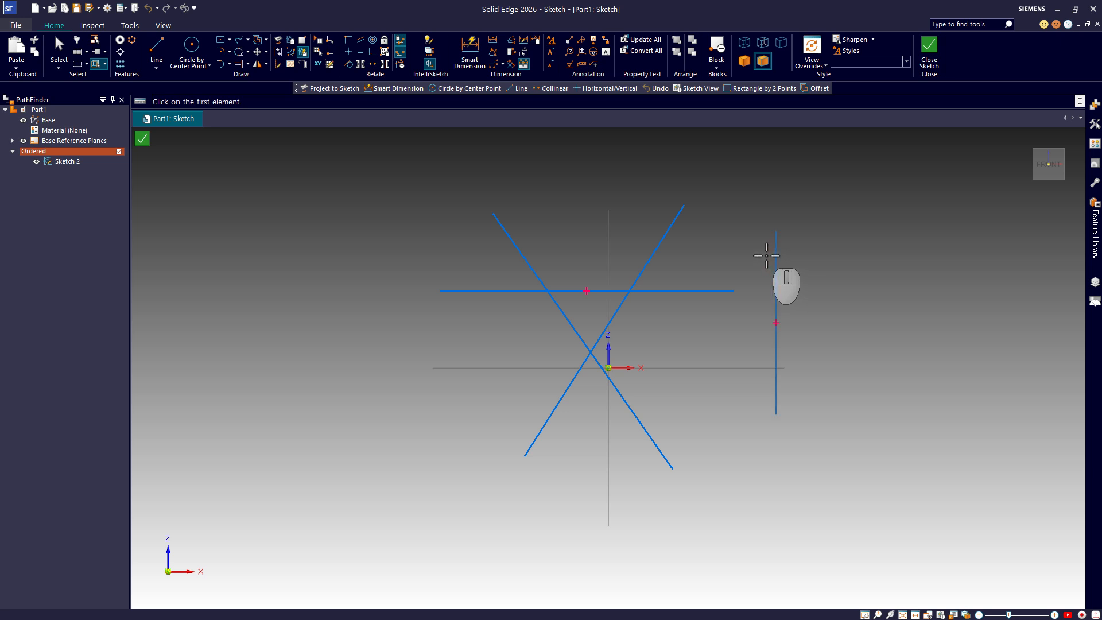
{"action": "left_click", "coordinate": [248, 52]}
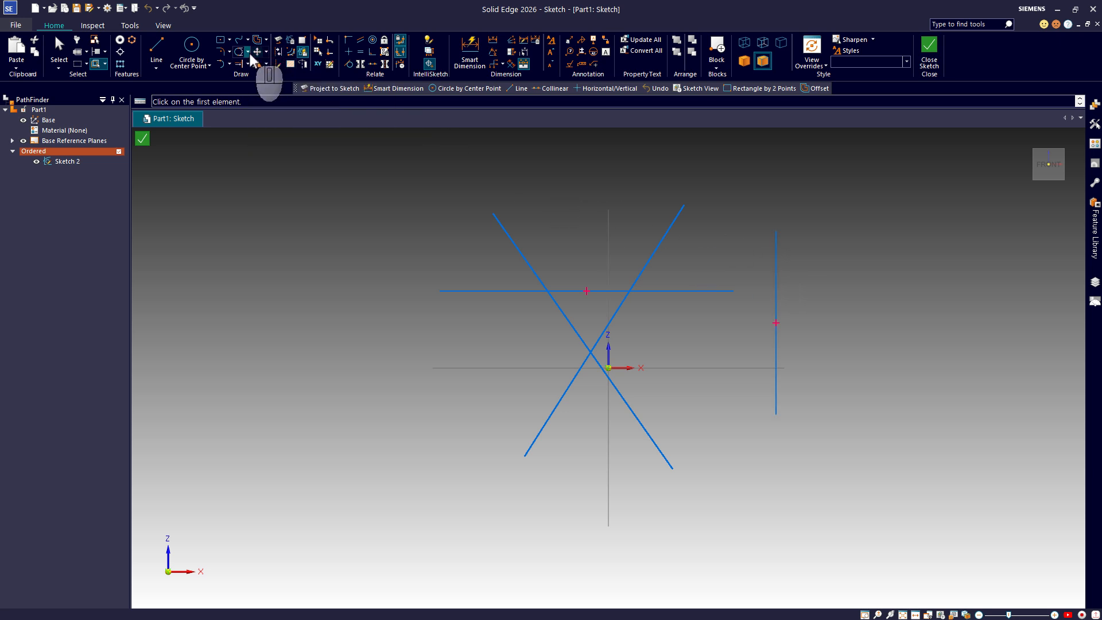
{"action": "left_click", "coordinate": [280, 78]}
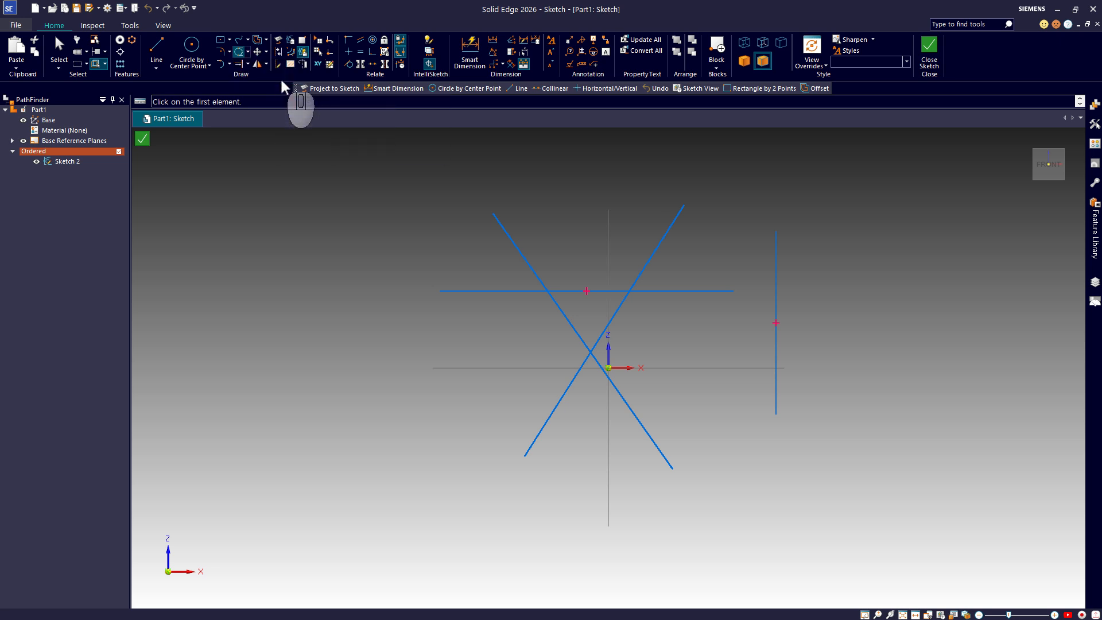
{"action": "left_click", "coordinate": [701, 287]}
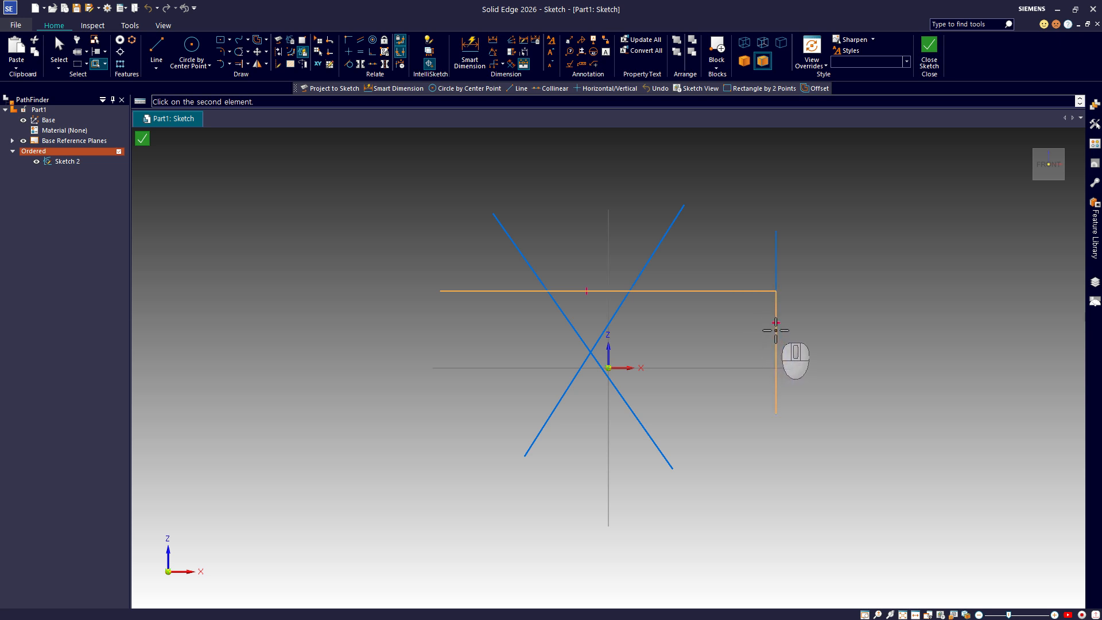
{"action": "left_click", "coordinate": [776, 330]}
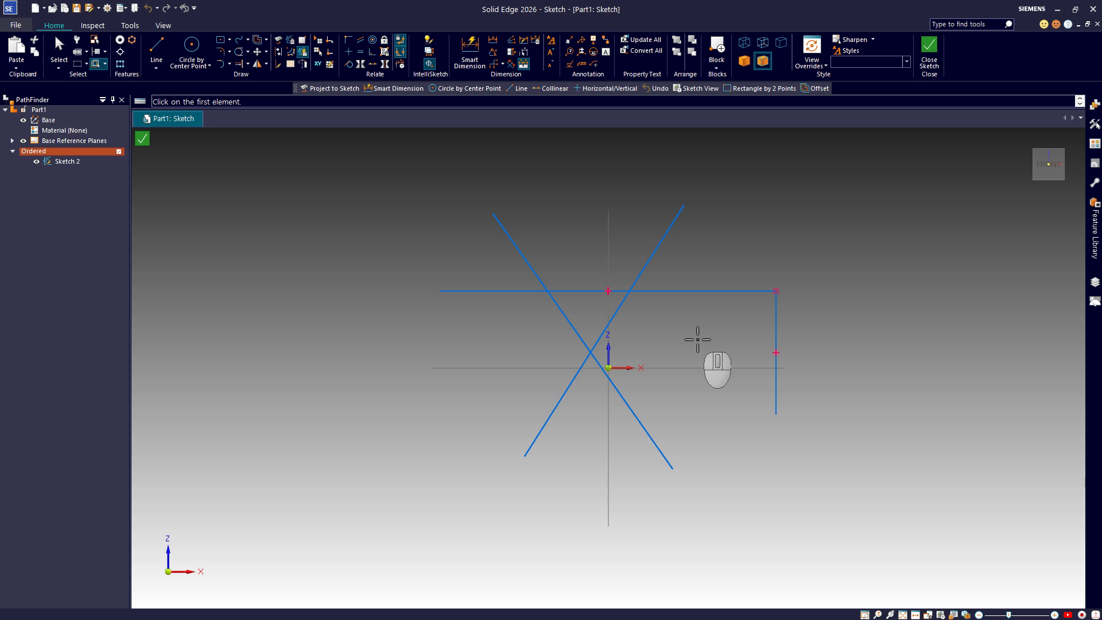
{"action": "key", "text": "ctrl+z"}
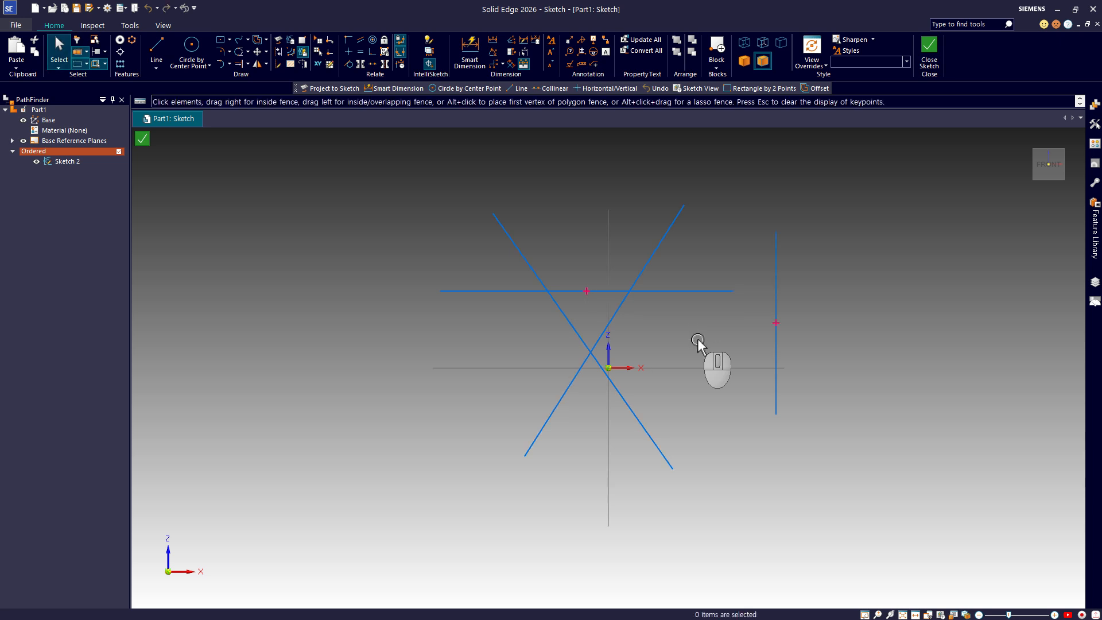
Try Trim Corner between the horizontal line and the upper part of the vertical line, and undo it.
{"action": "left_click", "coordinate": [248, 53]}
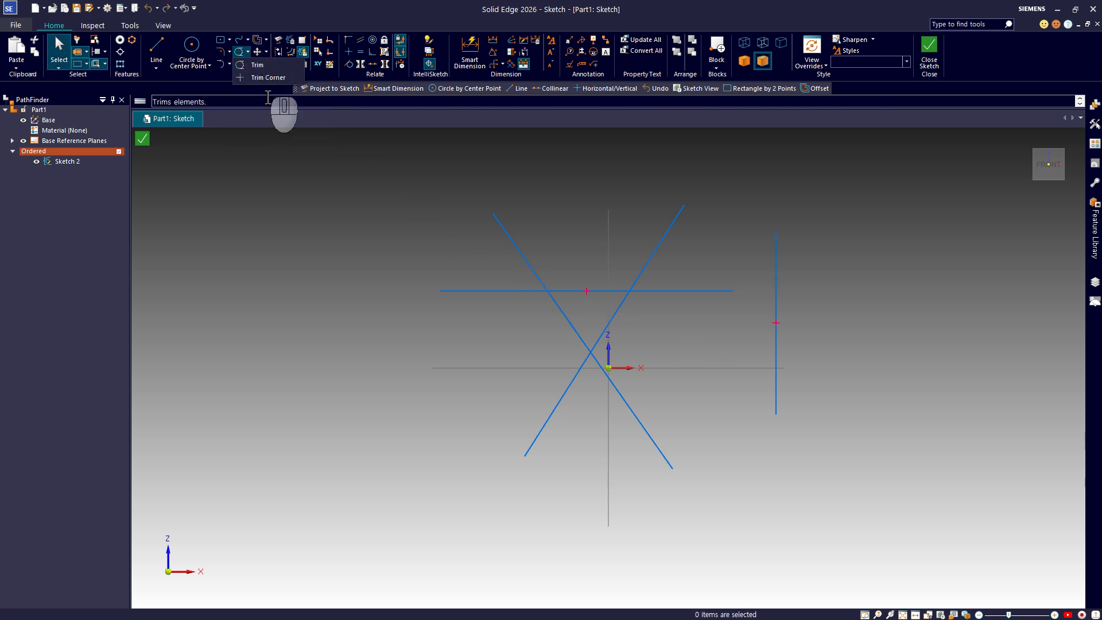
{"action": "left_click", "coordinate": [268, 78]}
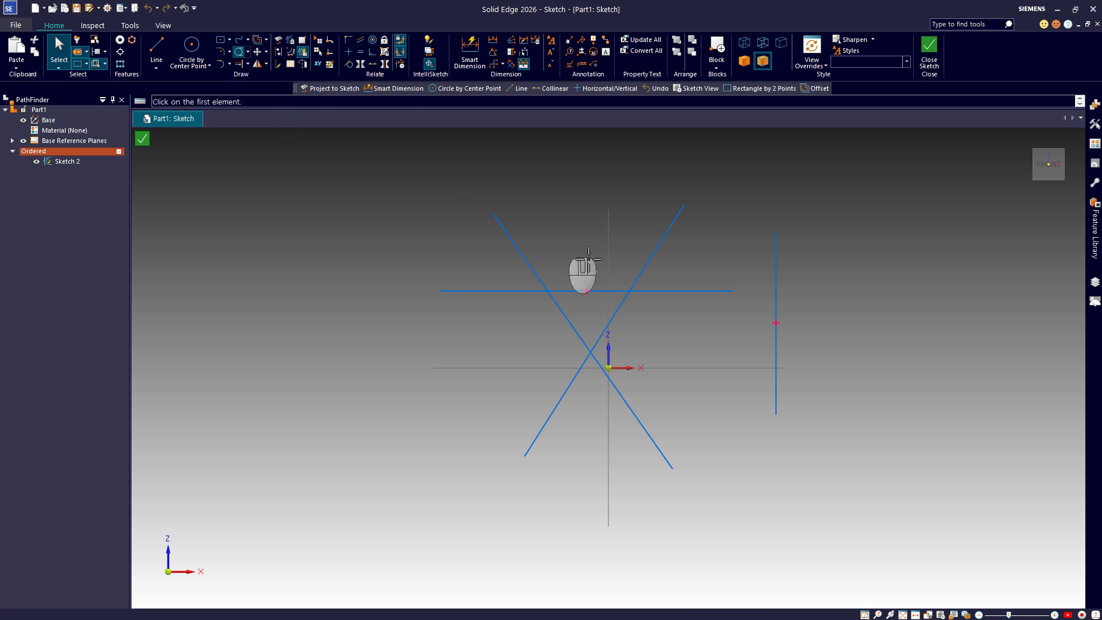
{"action": "left_click", "coordinate": [702, 293]}
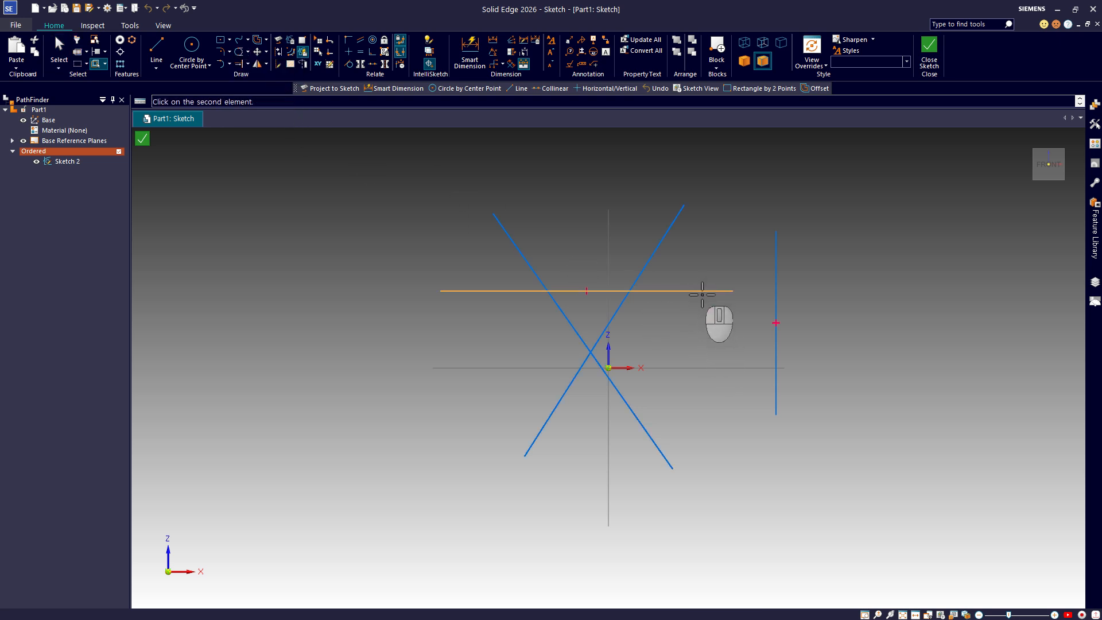
{"action": "left_click", "coordinate": [773, 259]}
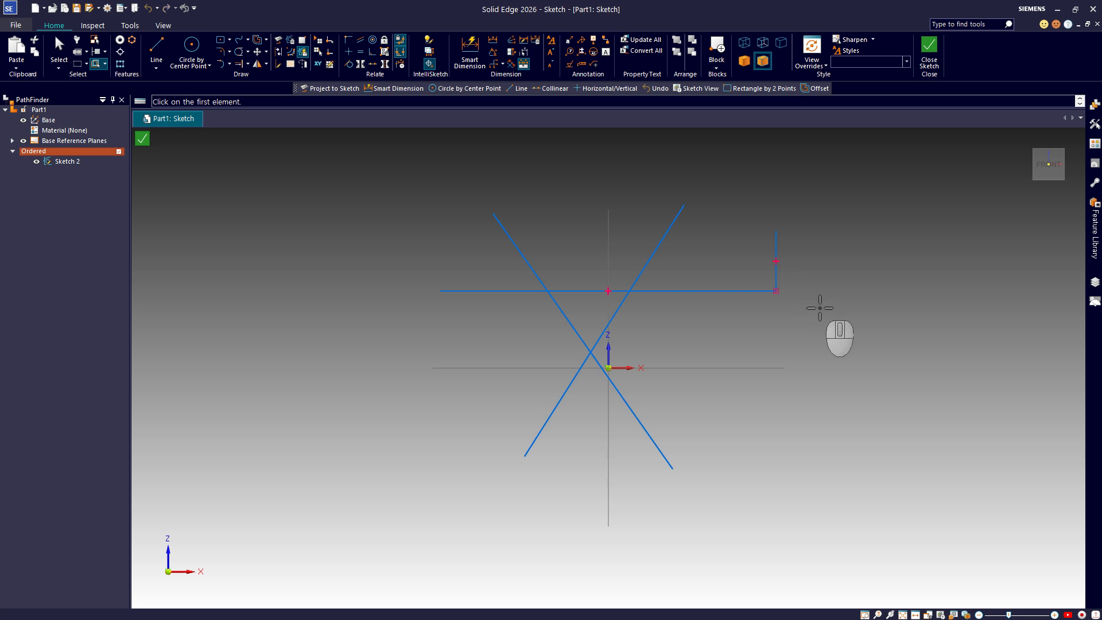
{"action": "key", "text": "ctrl+z"}
{"action": "key", "text": "Escape"}
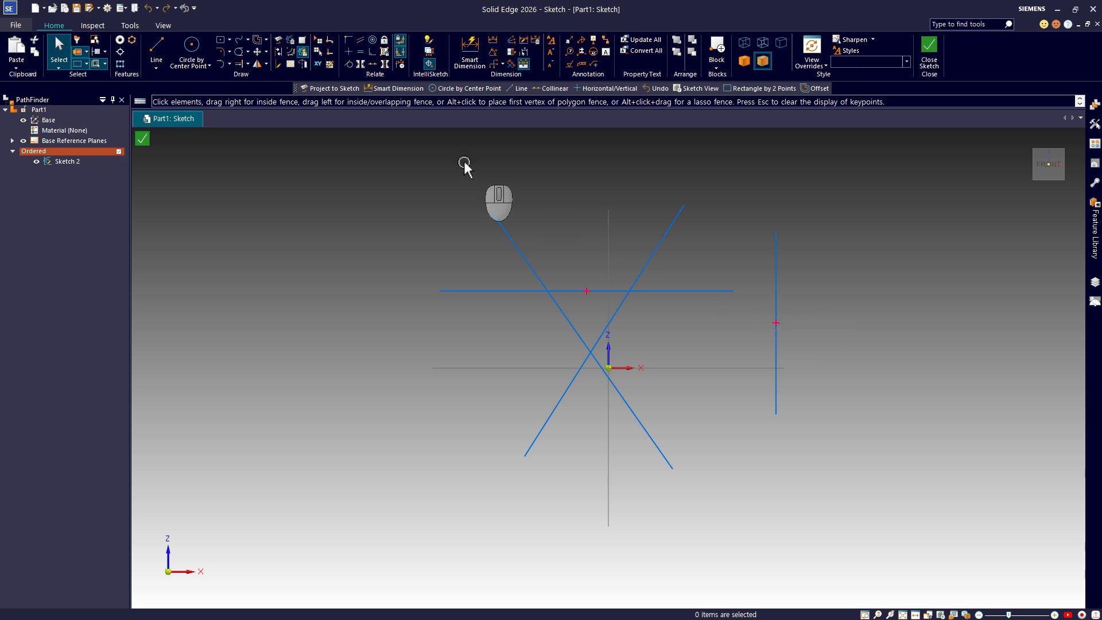
Join the horizontal line and the upper part of the vertical line with Trim Corner, sweeping across both in one stroke.
{"action": "left_click", "coordinate": [247, 51]}
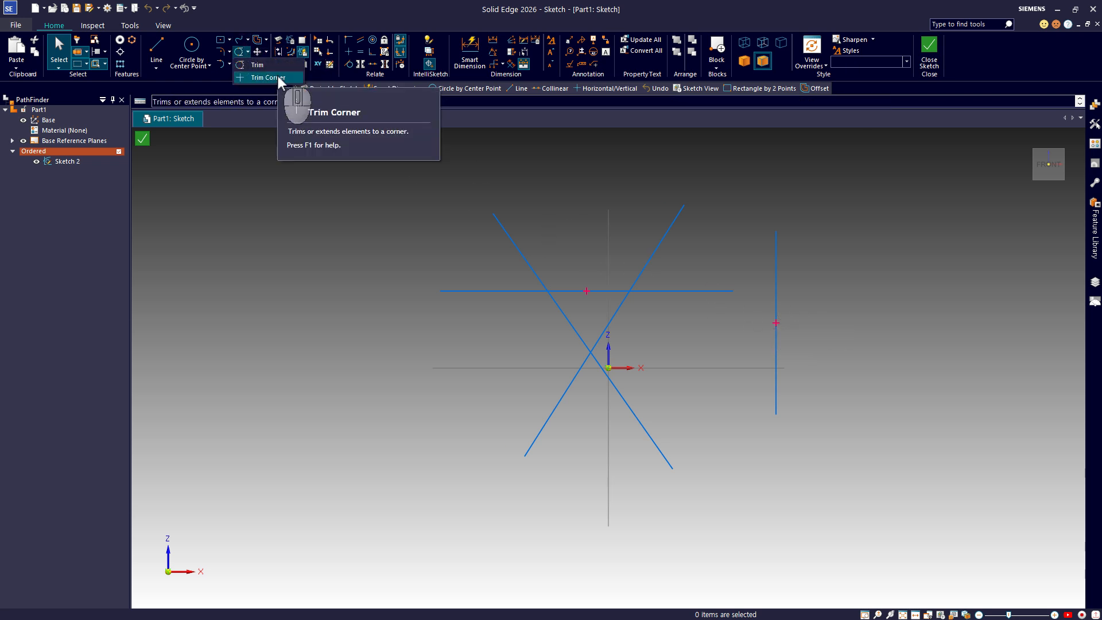
{"action": "left_click", "coordinate": [277, 77]}
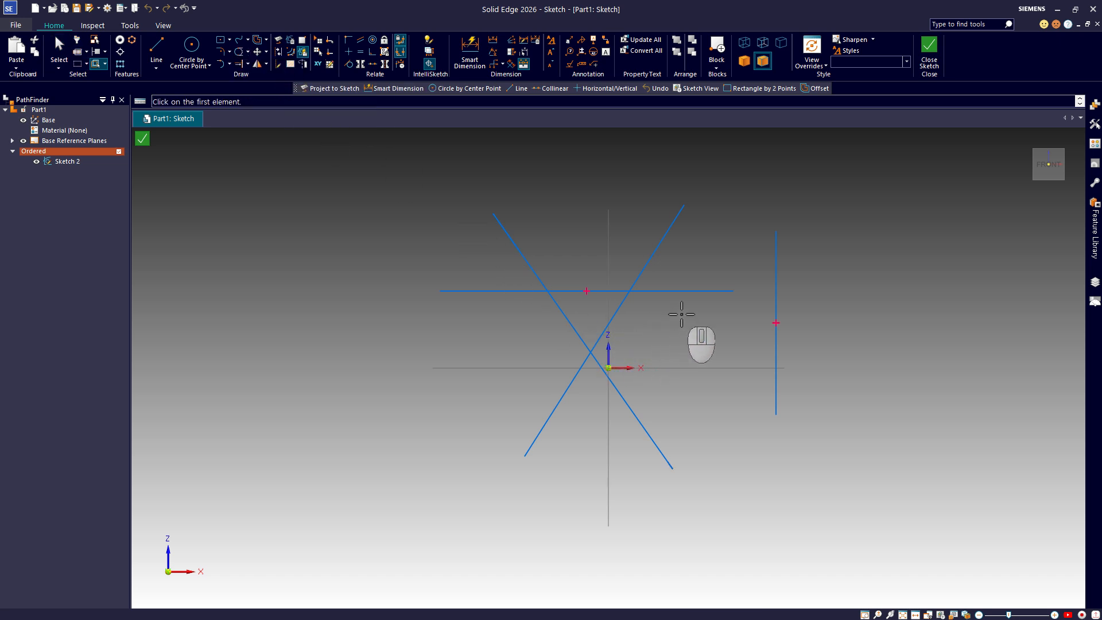
{"action": "mouse_move", "coordinate": [681, 314]}
{"action": "left_mouse_down"}
{"action": "mouse_move", "coordinate": [682, 296]}
{"action": "mouse_move", "coordinate": [718, 262]}
{"action": "mouse_move", "coordinate": [807, 254]}
{"action": "left_mouse_up"}
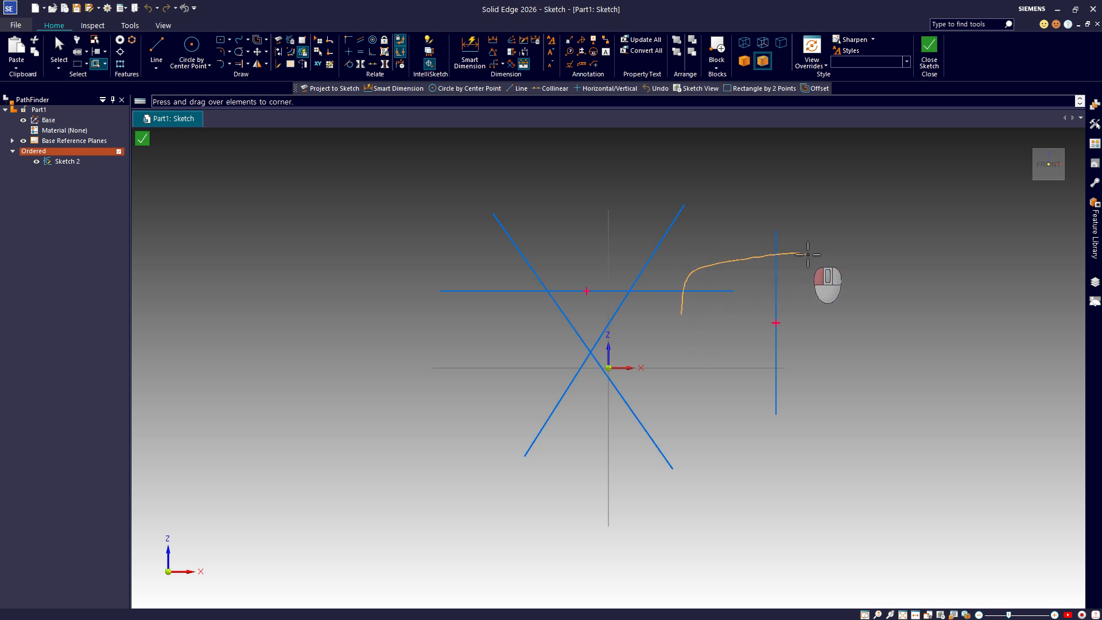
{"action": "left_click_drag", "start_coordinate": [807, 254], "coordinate": [807, 254]}
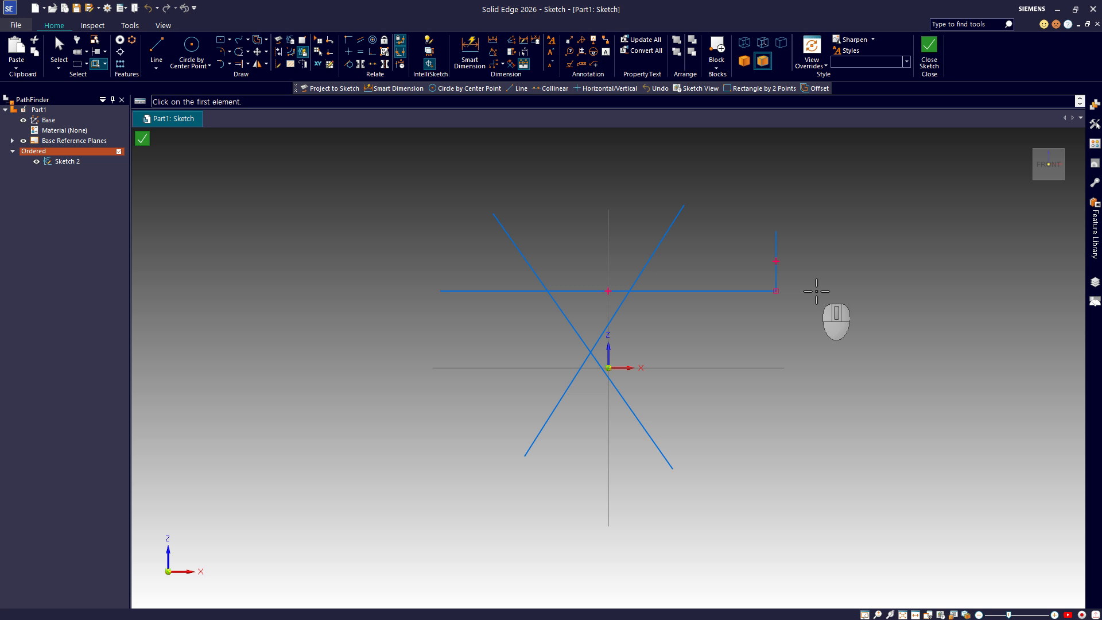
Draw a horizontal line about 36 mm long below and left of the crossing lines and extend it to the nearest slanted line.
{"action": "left_click", "coordinate": [158, 53]}
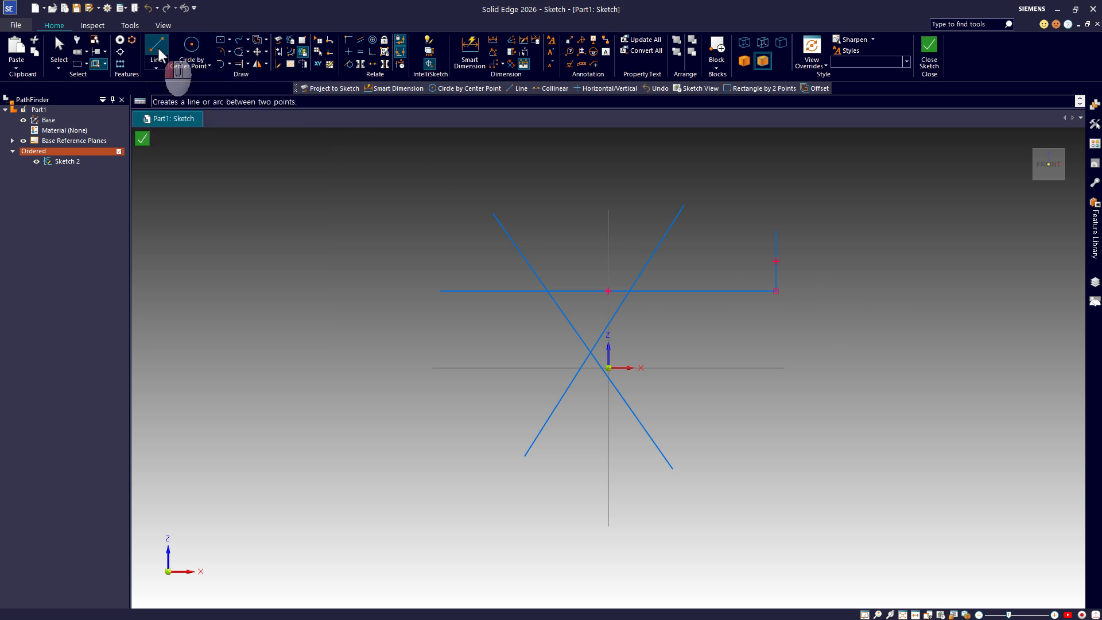
{"action": "left_click", "coordinate": [386, 402]}
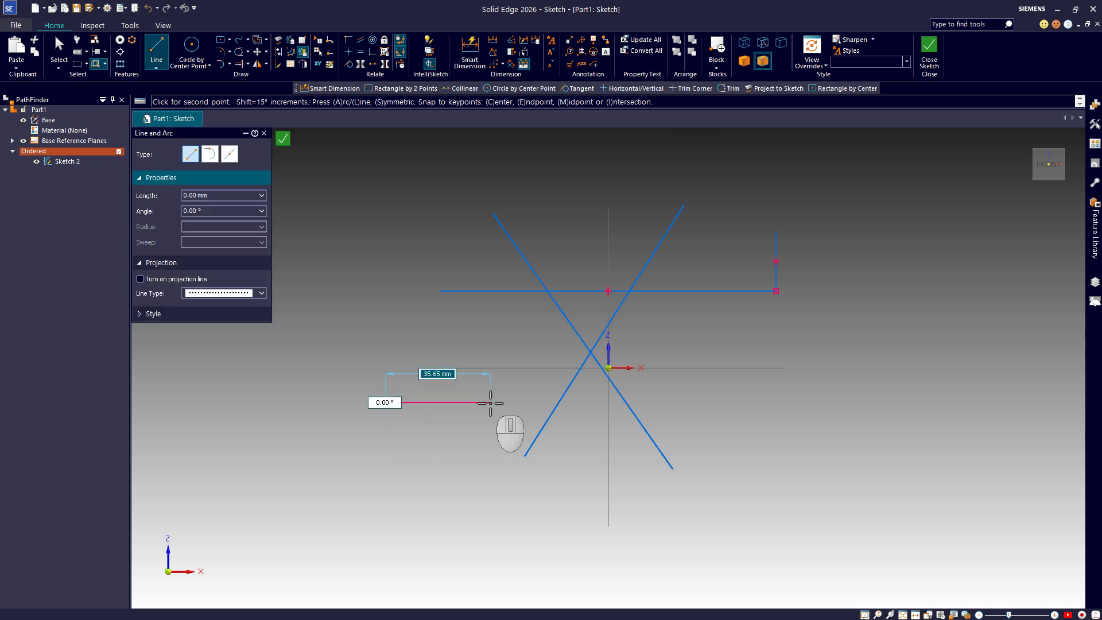
{"action": "double_click", "coordinate": [490, 402]}
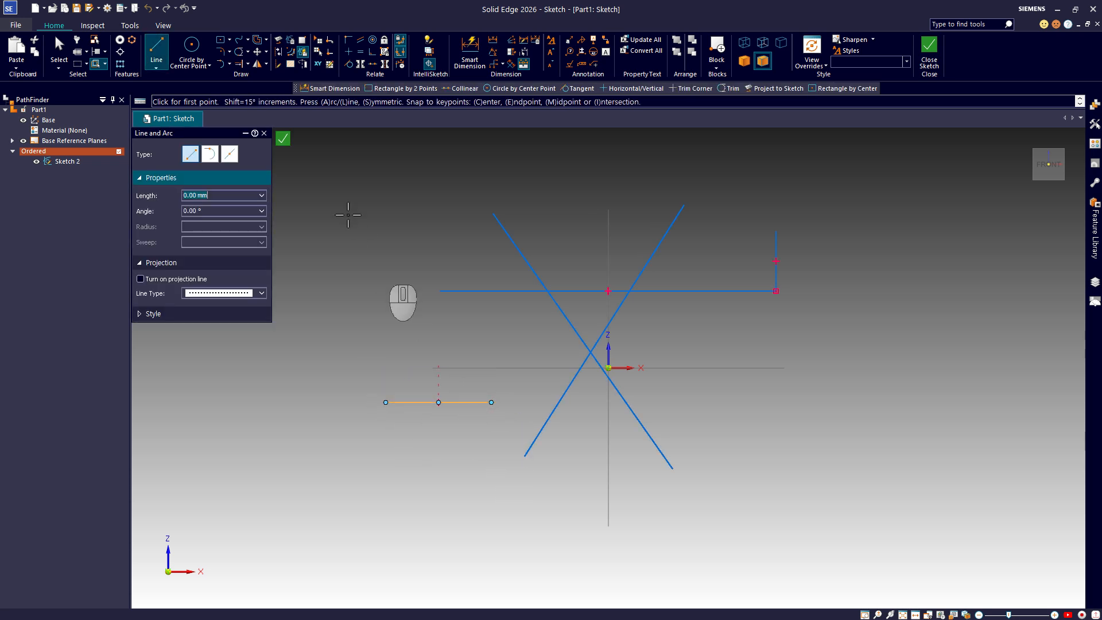
{"action": "left_click", "coordinate": [243, 62]}
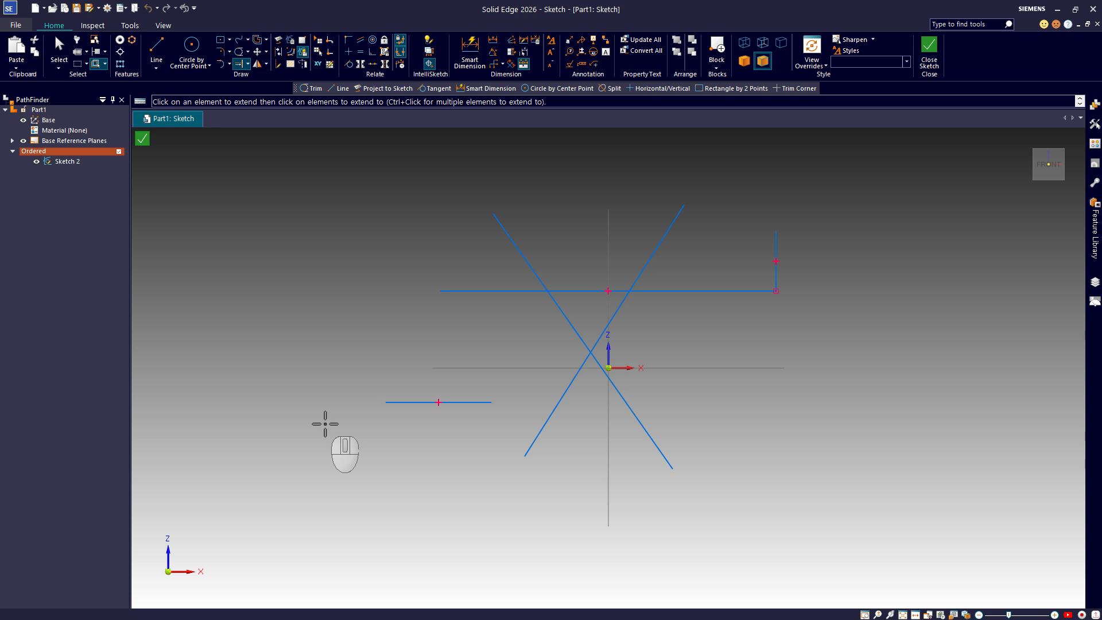
{"action": "left_click", "coordinate": [470, 402]}
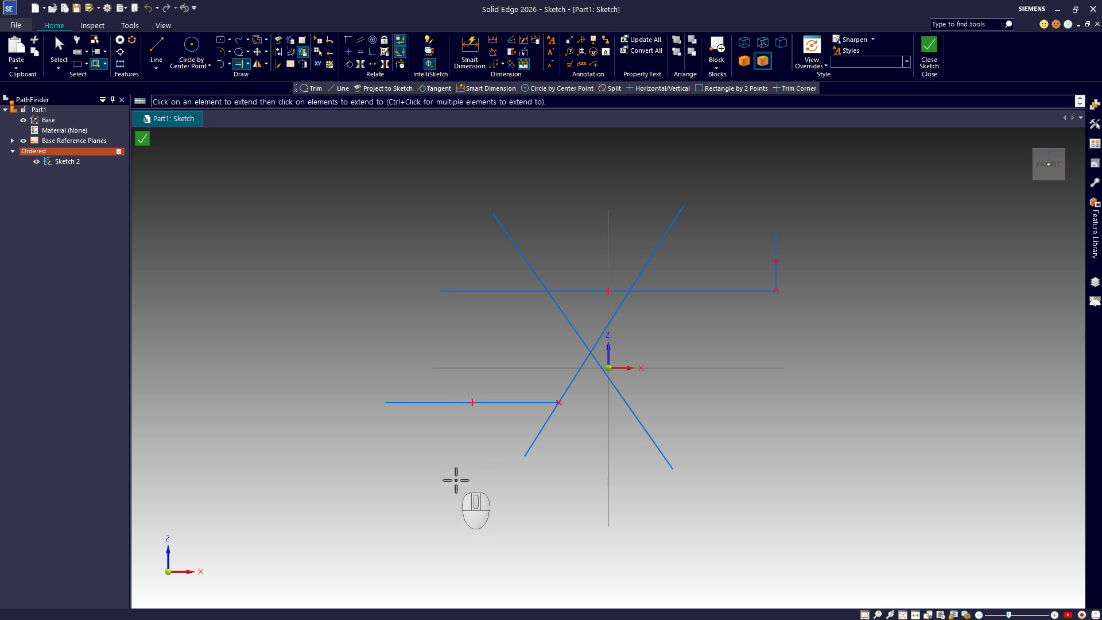
Split the slanted line that starts at the upper left where it crosses the long horizontal line.
{"action": "left_click", "coordinate": [247, 64]}
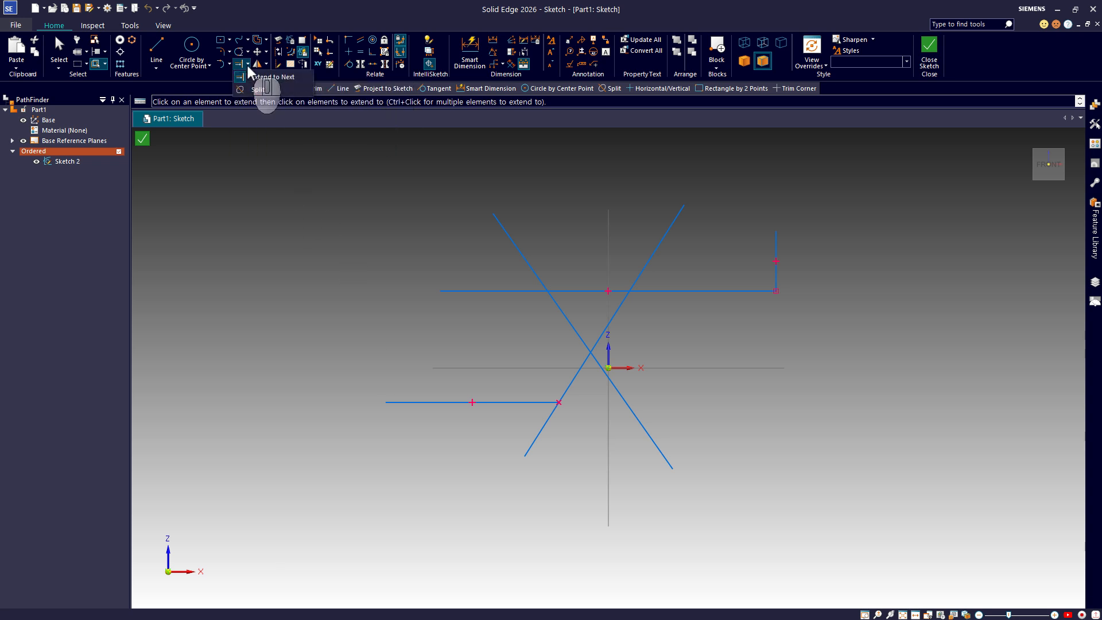
{"action": "left_click", "coordinate": [286, 90]}
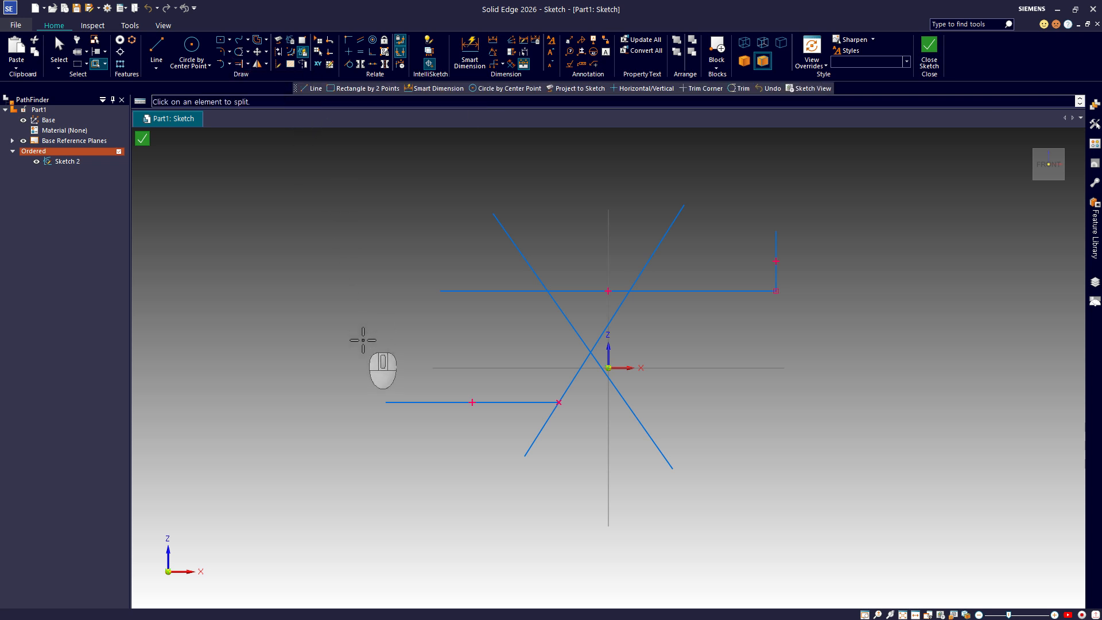
{"action": "left_click", "coordinate": [560, 312]}
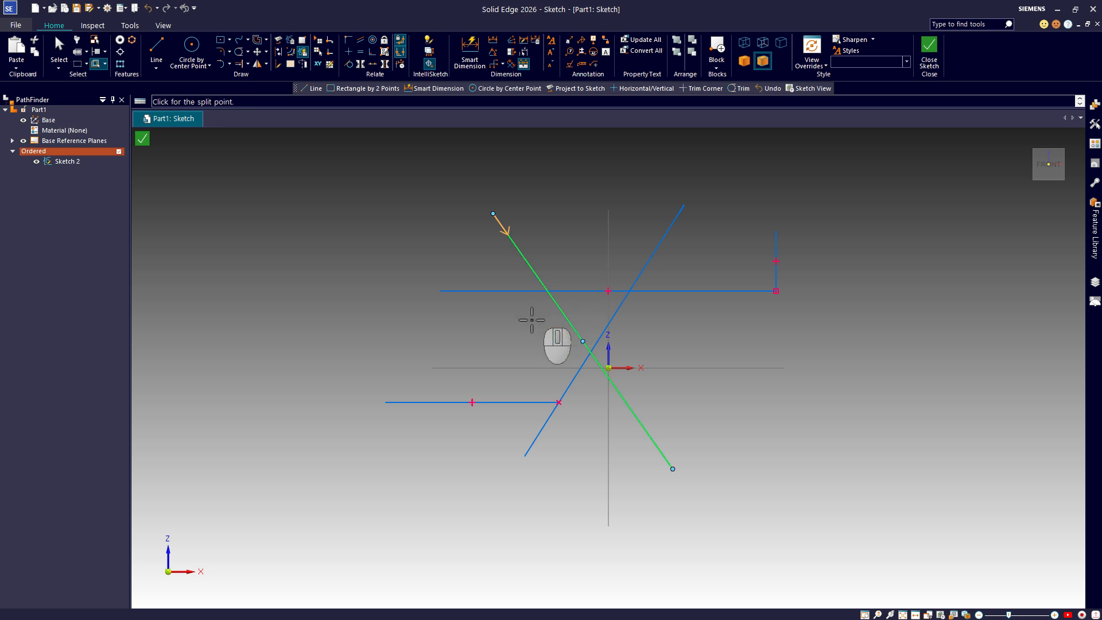
{"action": "left_click", "coordinate": [548, 291]}
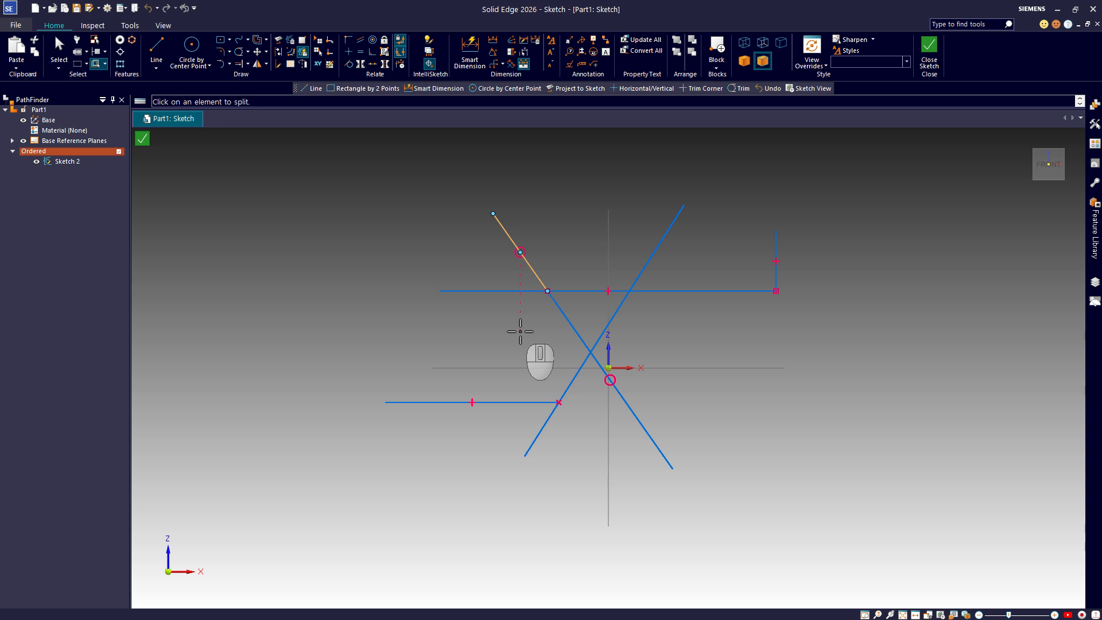
Leave the Split command and delete all elements of the sketch.
{"action": "key", "text": "Escape"}
{"action": "key", "text": "ctrl+a"}
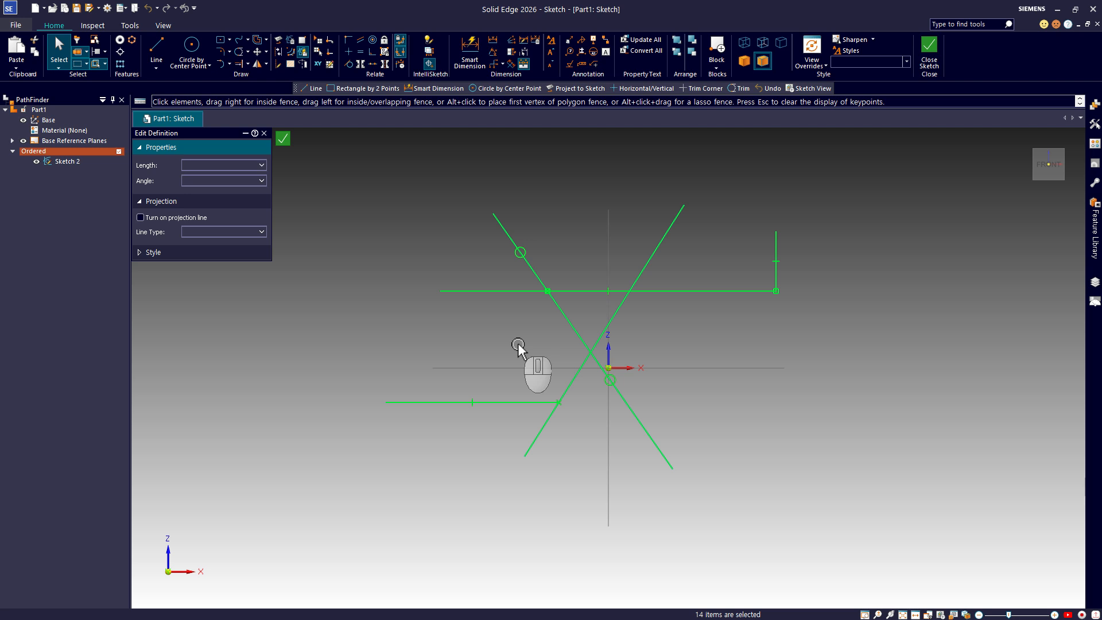
{"action": "key", "text": "Delete"}
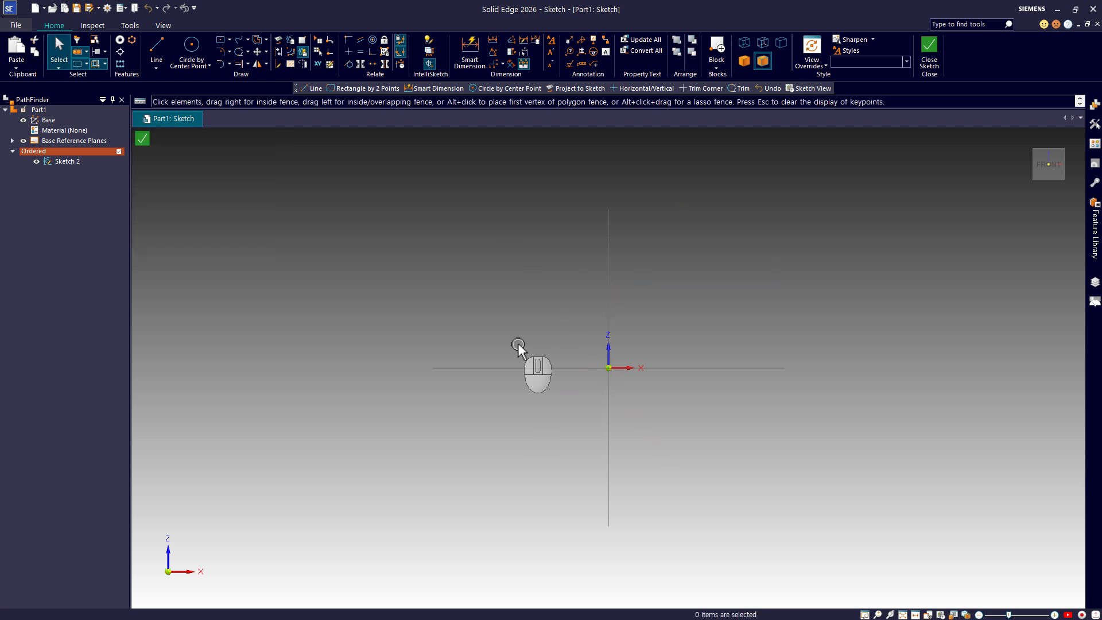
Draw a horizontal line about 39 mm long above and left of the origin and end the line chain.
{"action": "left_click", "coordinate": [156, 48]}
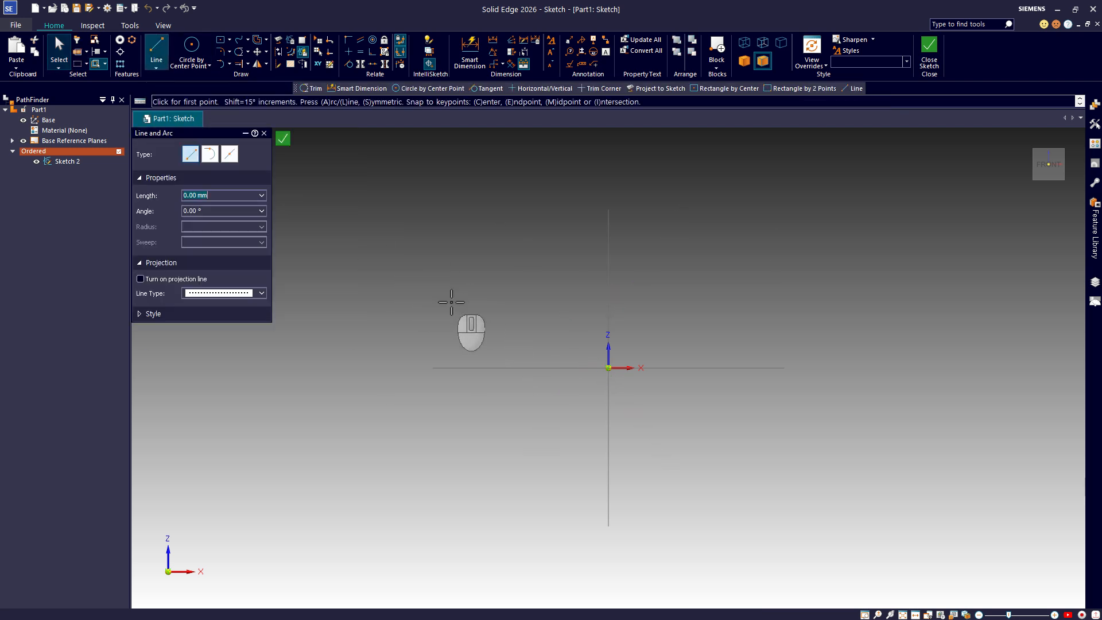
{"action": "left_click", "coordinate": [425, 295]}
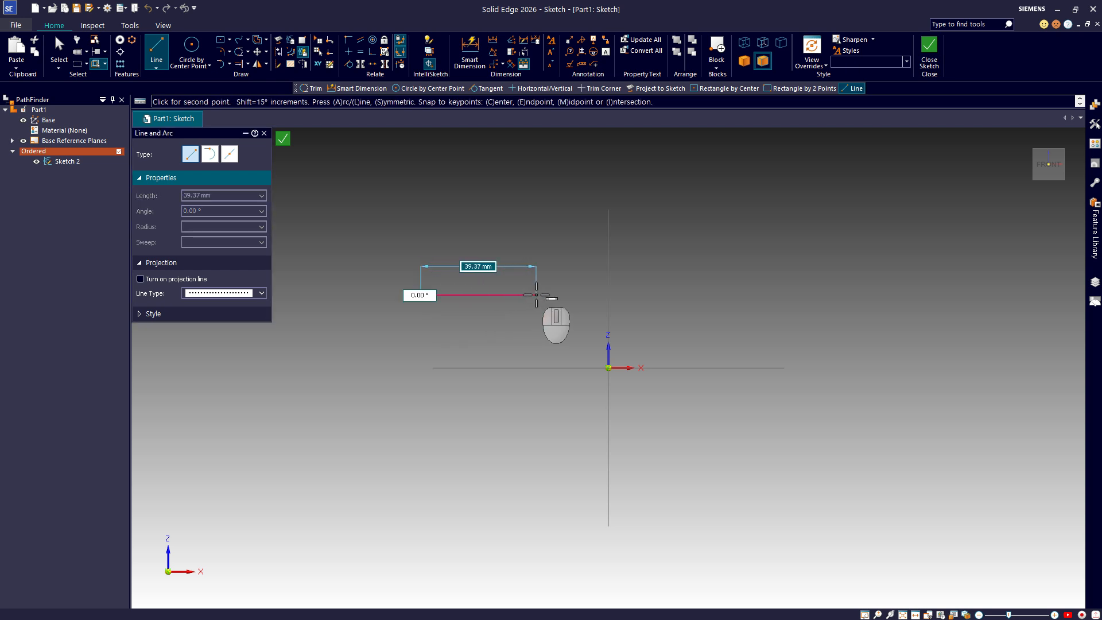
{"action": "left_click", "coordinate": [536, 295]}
{"action": "right_click", "coordinate": [536, 295]}
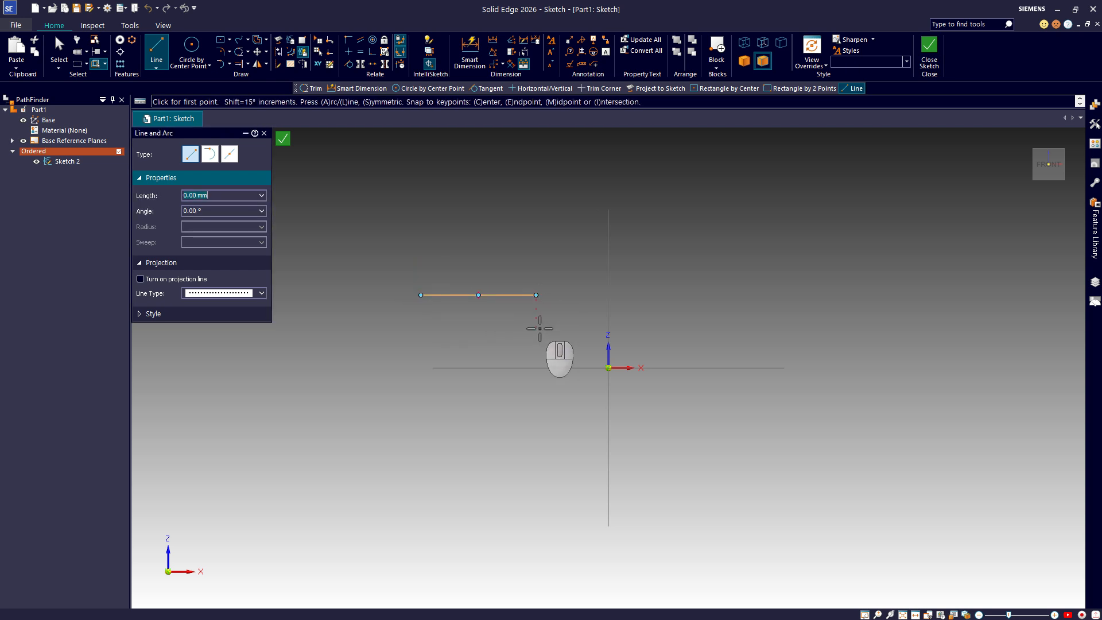
End the Line command and draw a tangent arc above and to the right of the origin.
{"action": "key", "text": "Escape"}
{"action": "left_click", "coordinate": [229, 65]}
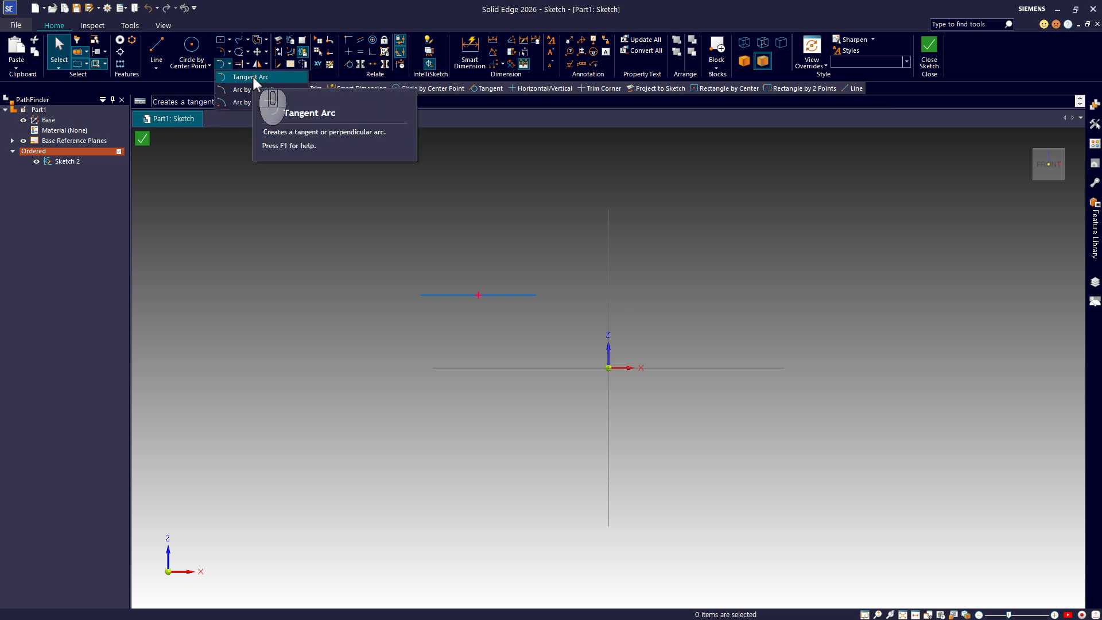
{"action": "left_click", "coordinate": [253, 77]}
{"action": "left_click", "coordinate": [699, 271]}
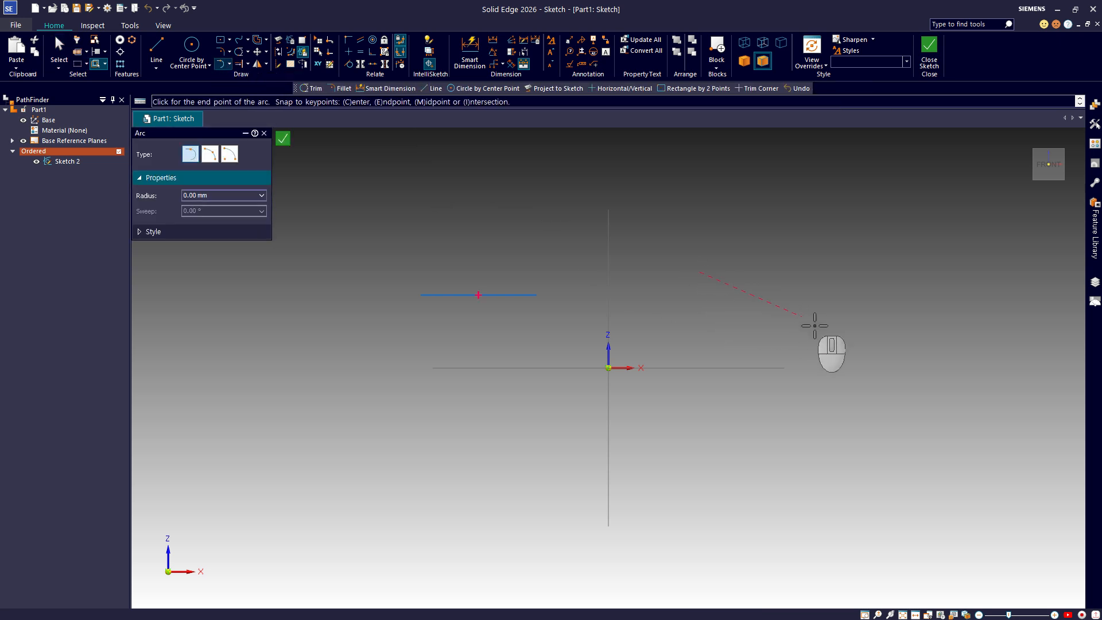
{"action": "left_click", "coordinate": [832, 348]}
{"action": "key", "text": "Escape"}
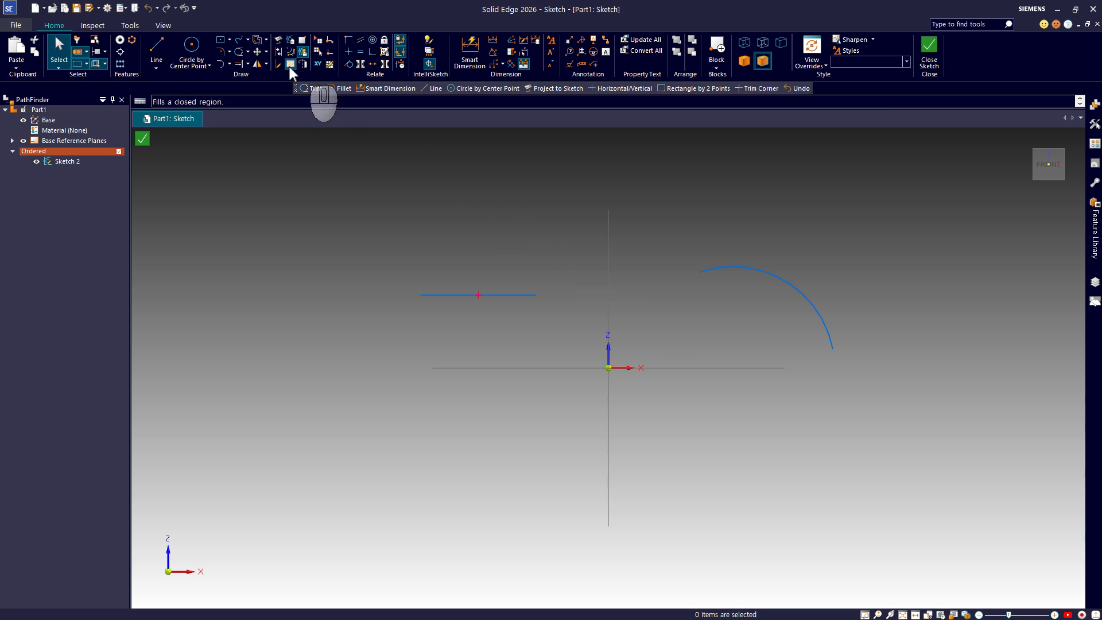
Offset the horizontal line upward three times in succession at a distance of 10 mm.
{"action": "left_click", "coordinate": [258, 43]}
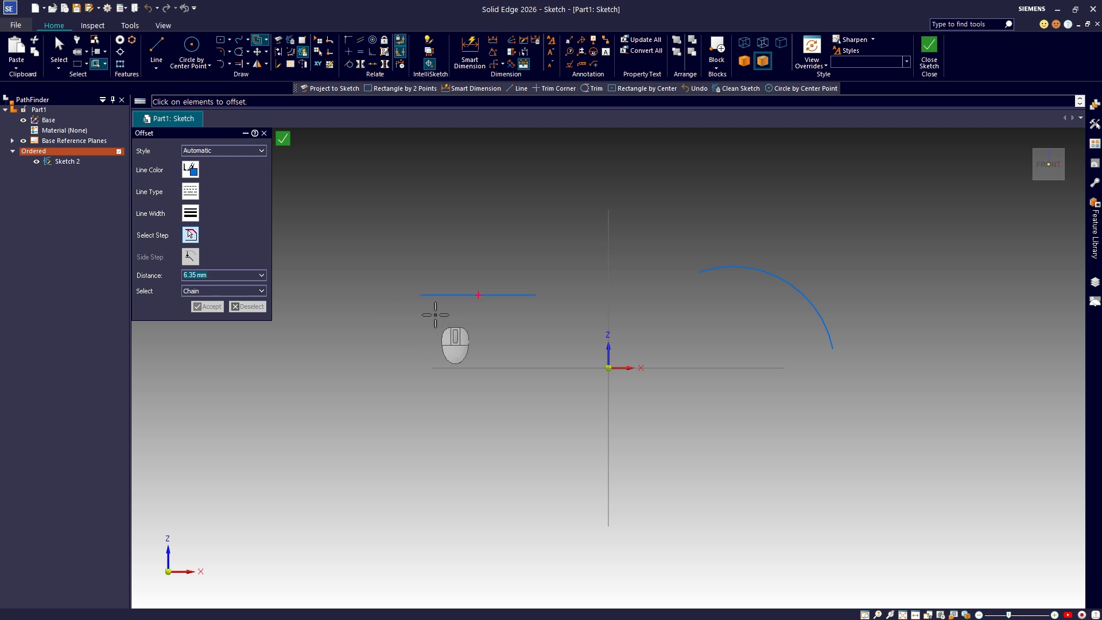
{"action": "left_click", "coordinate": [445, 296]}
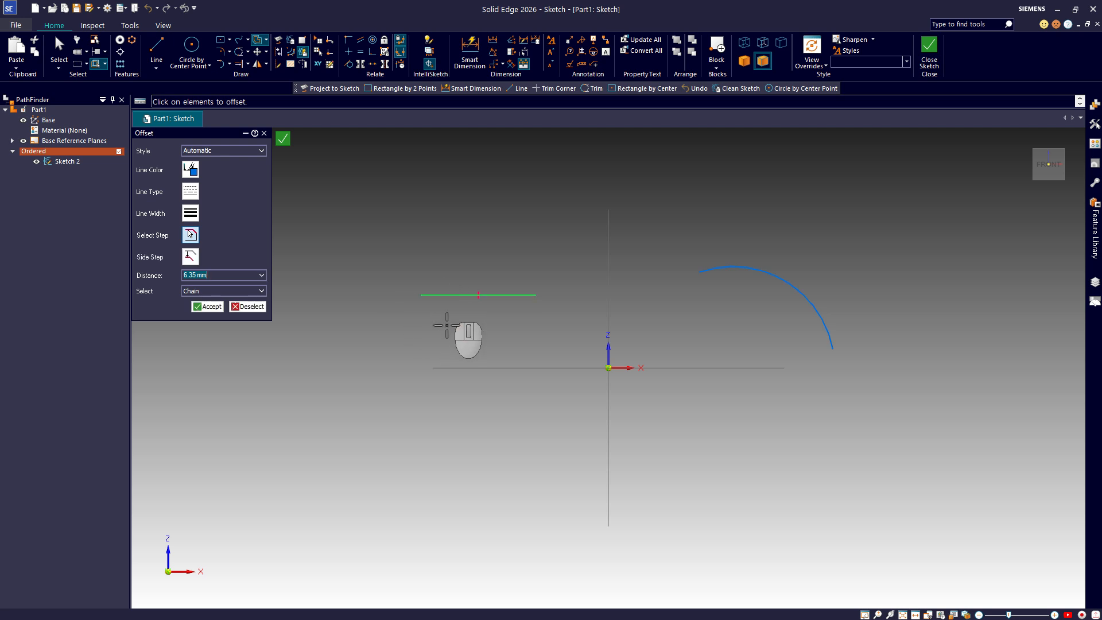
{"action": "left_click", "coordinate": [207, 306]}
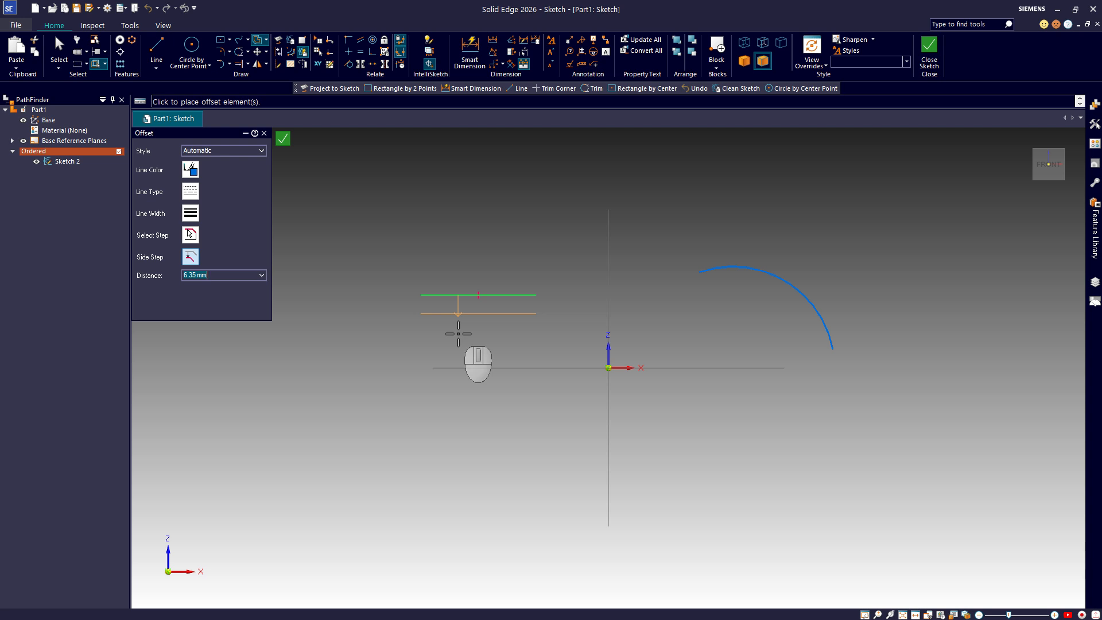
{"action": "type", "text": "10"}
{"action": "key", "text": "Return"}
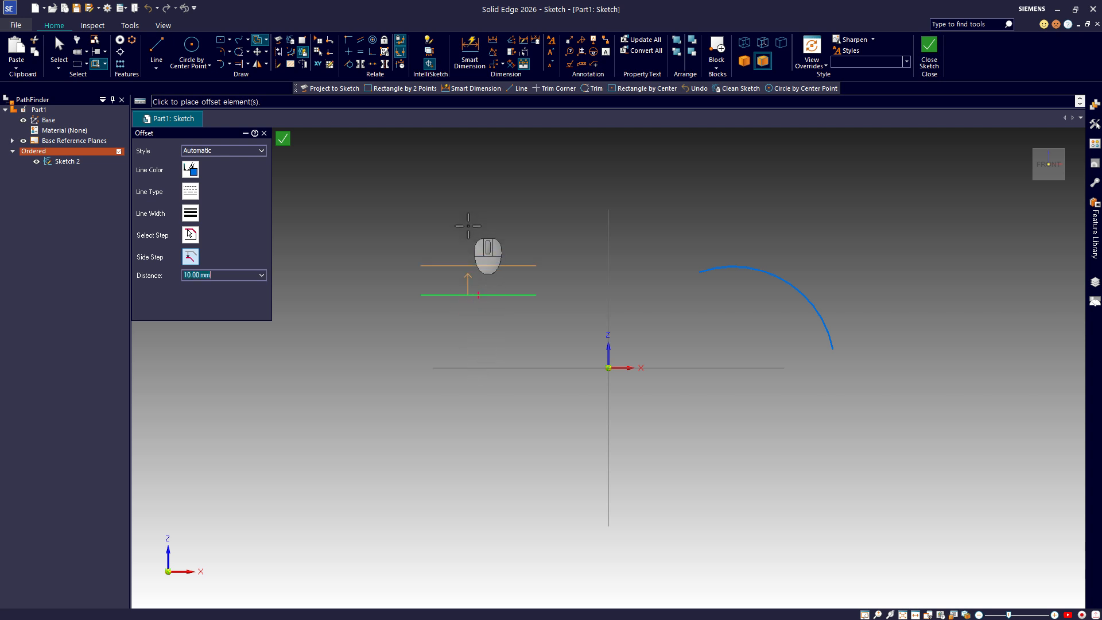
{"action": "left_click", "coordinate": [468, 225]}
{"action": "left_click", "coordinate": [468, 206]}
{"action": "left_click", "coordinate": [489, 177]}
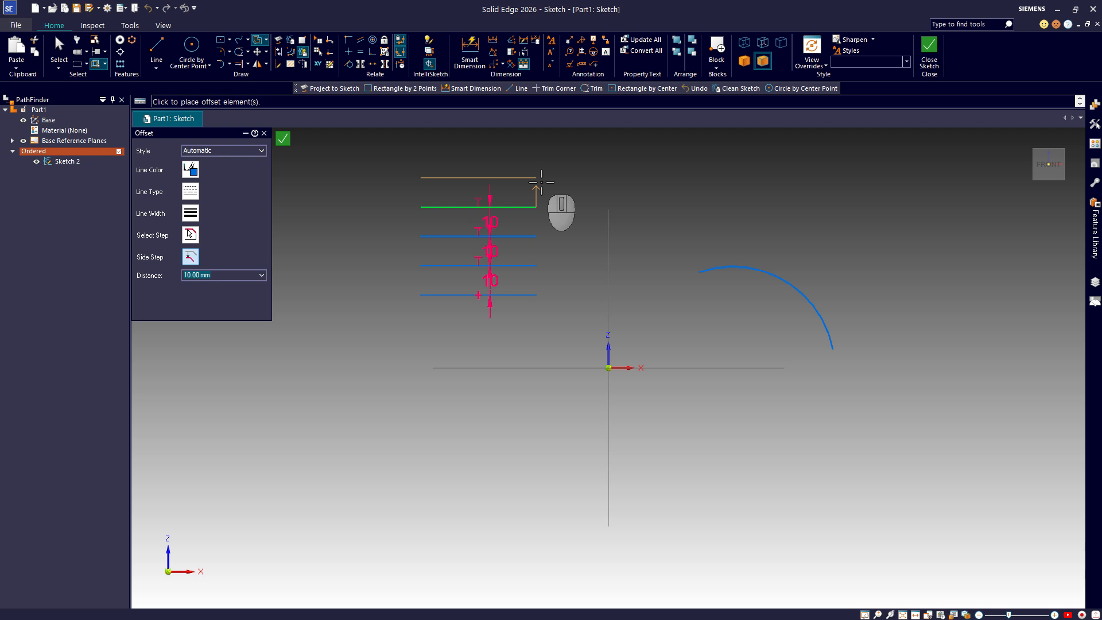
{"action": "key", "text": "Escape"}
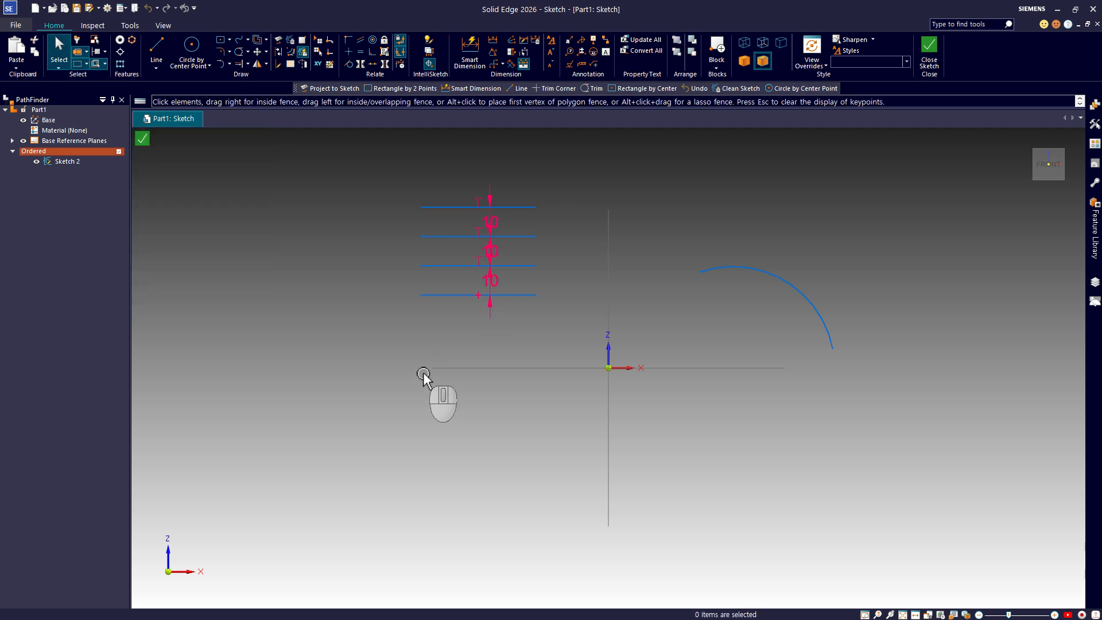
Offset the arc outward once at a distance of 50 mm.
{"action": "left_click", "coordinate": [257, 41]}
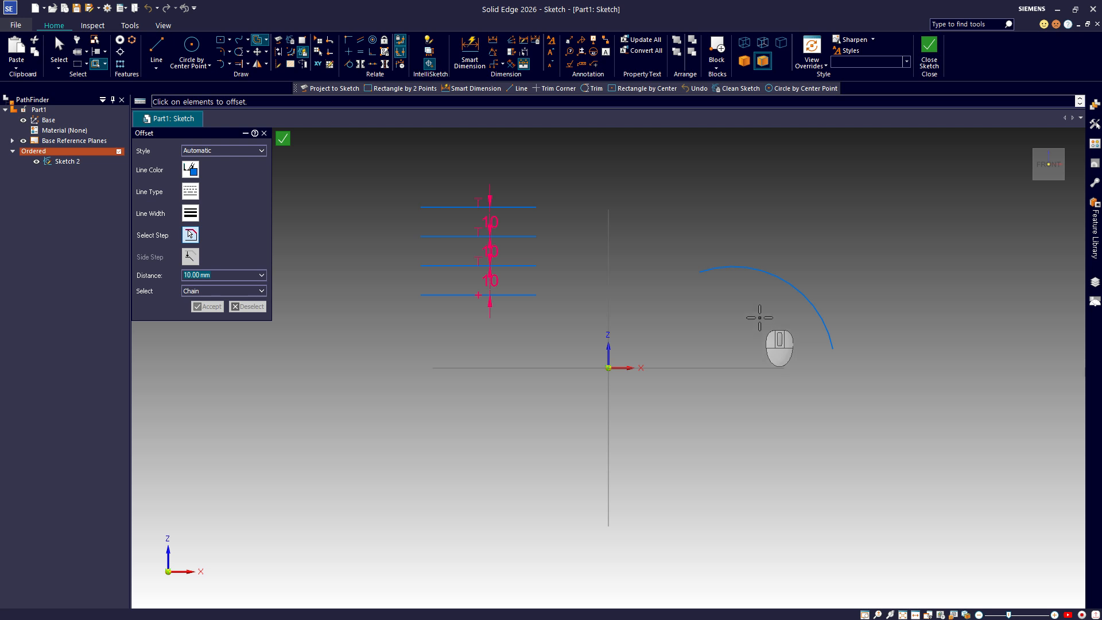
{"action": "left_click", "coordinate": [797, 284]}
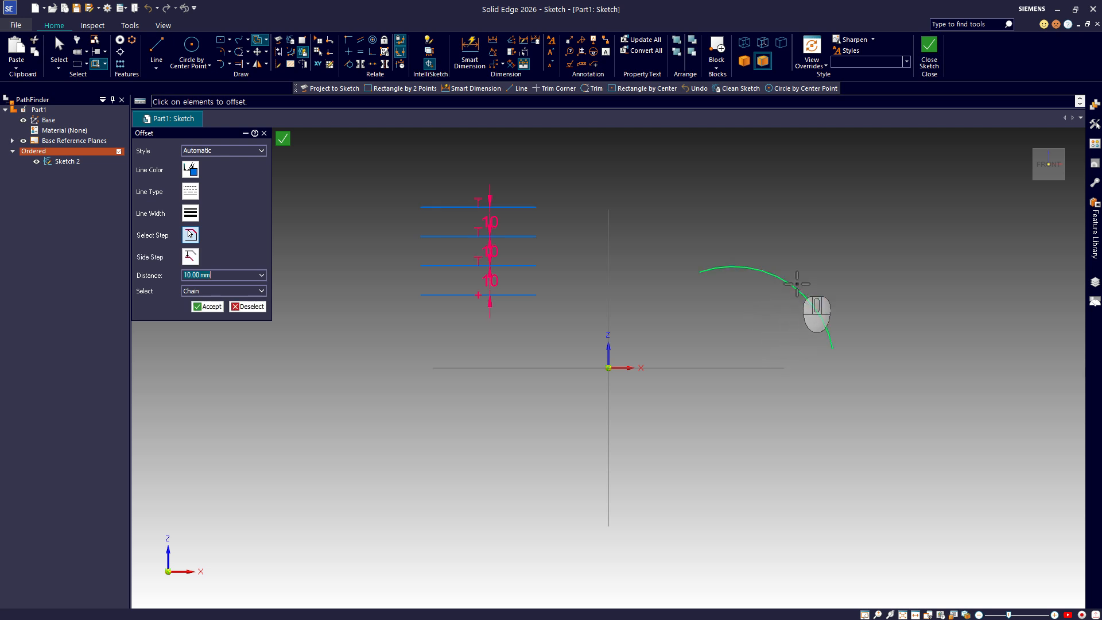
{"action": "type", "text": "50"}
{"action": "key", "text": "Return"}
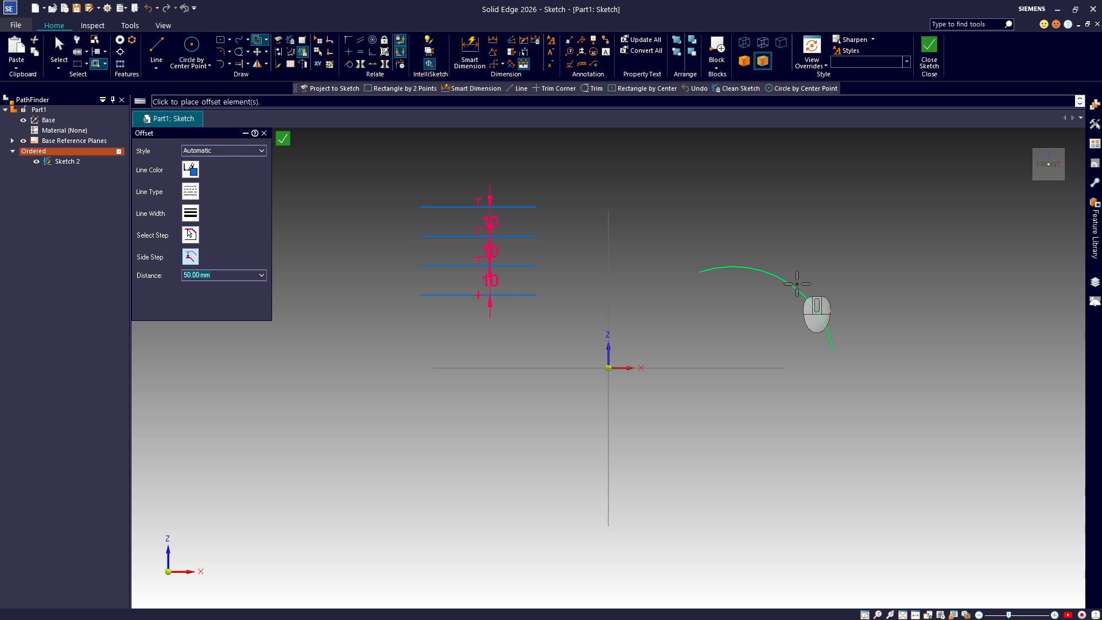
{"action": "left_click", "coordinate": [890, 202]}
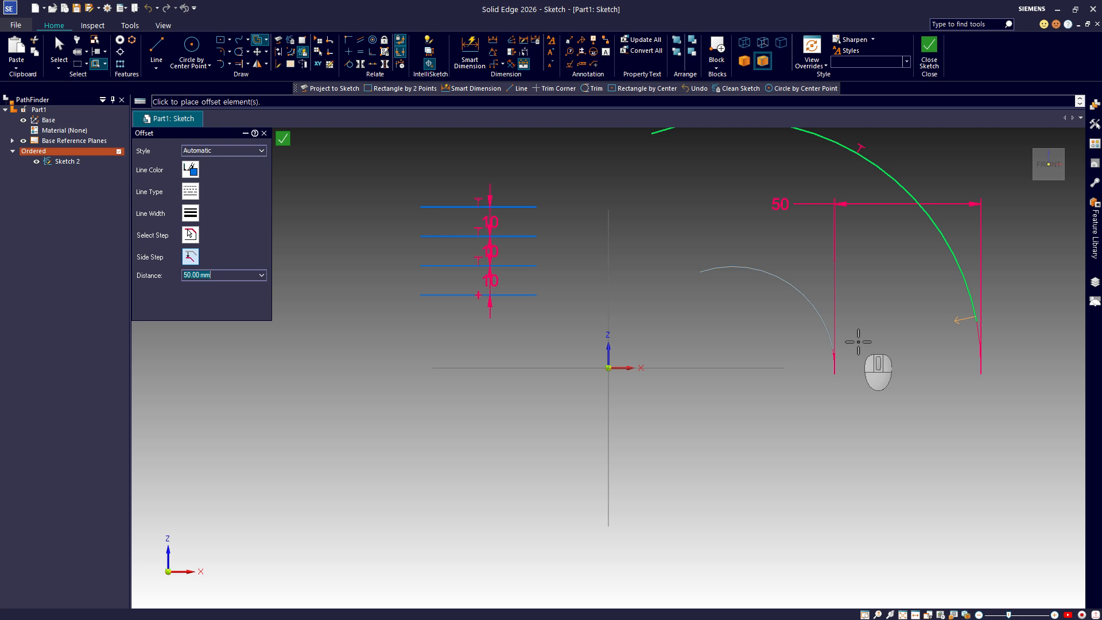
{"action": "key", "text": "Escape"}
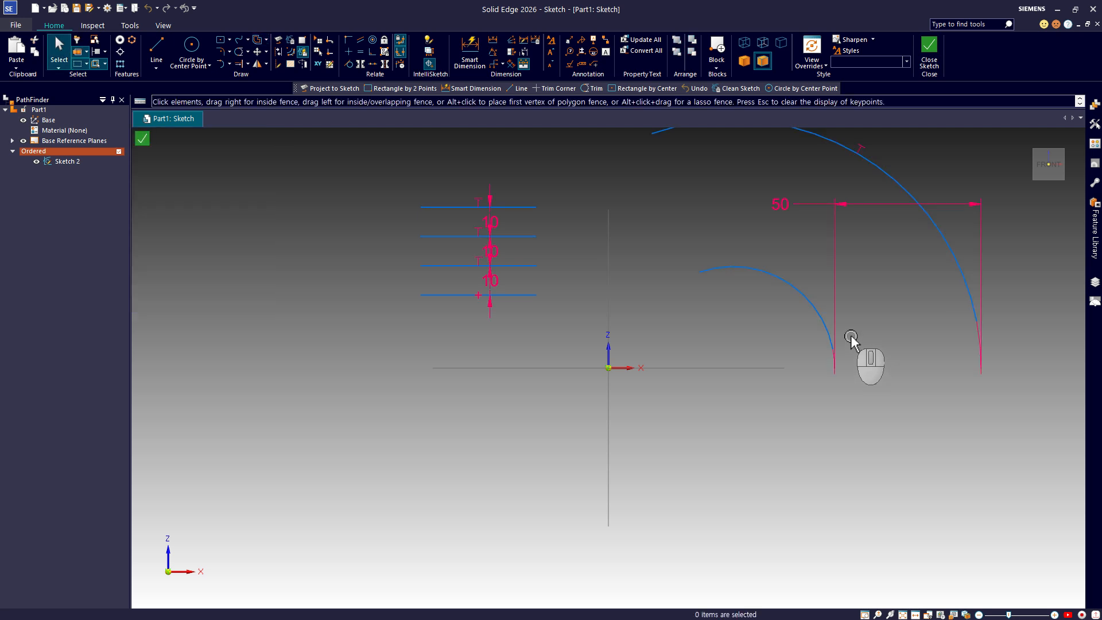
Undo the offset of the arc and the three offsets of the horizontal line.
{"action": "key", "text": "ctrl+z"}
{"action": "key", "text": "ctrl+z"}
{"action": "key", "text": "ctrl+z"}
{"action": "key", "text": "ctrl+z"}
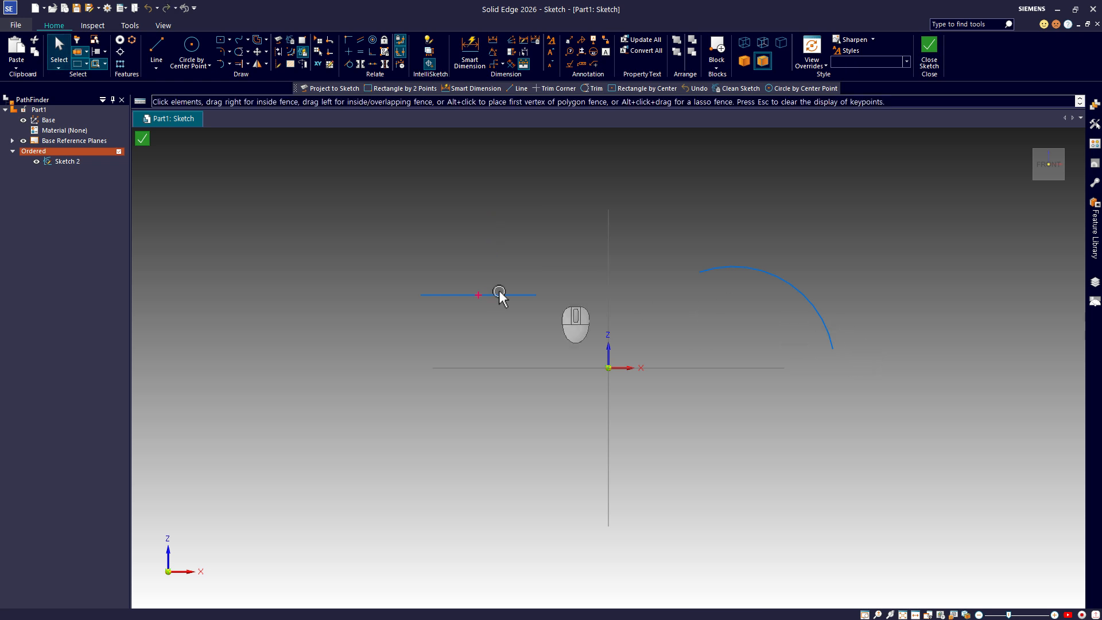
Start a Symmetric Offset with the Offset Arc cap type and a width of 10 mm.
{"action": "left_click", "coordinate": [268, 39]}
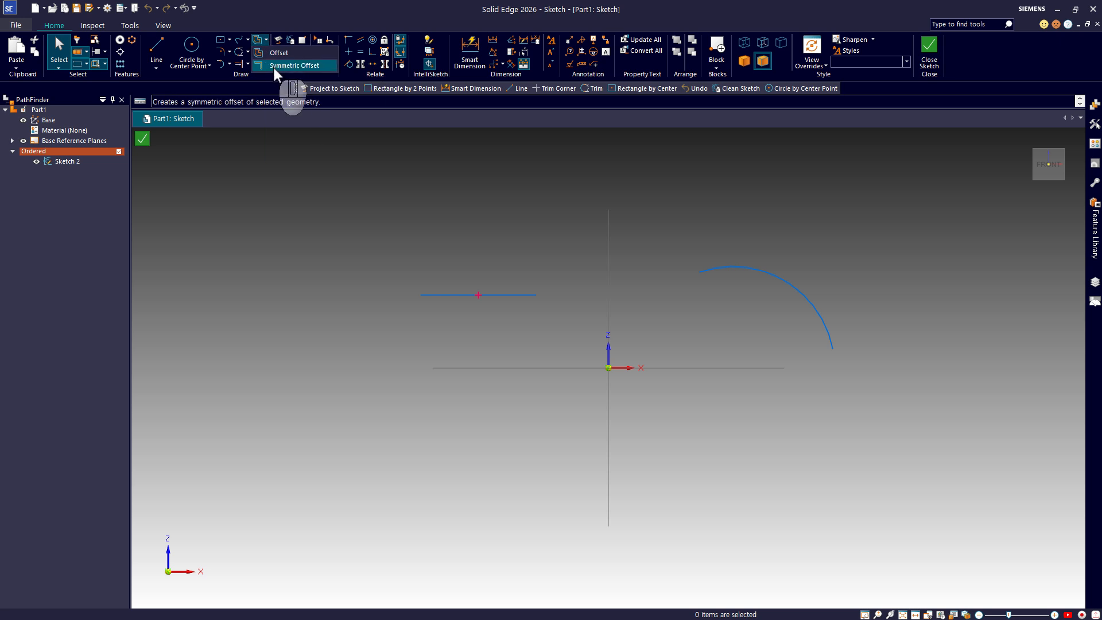
{"action": "left_click", "coordinate": [306, 65]}
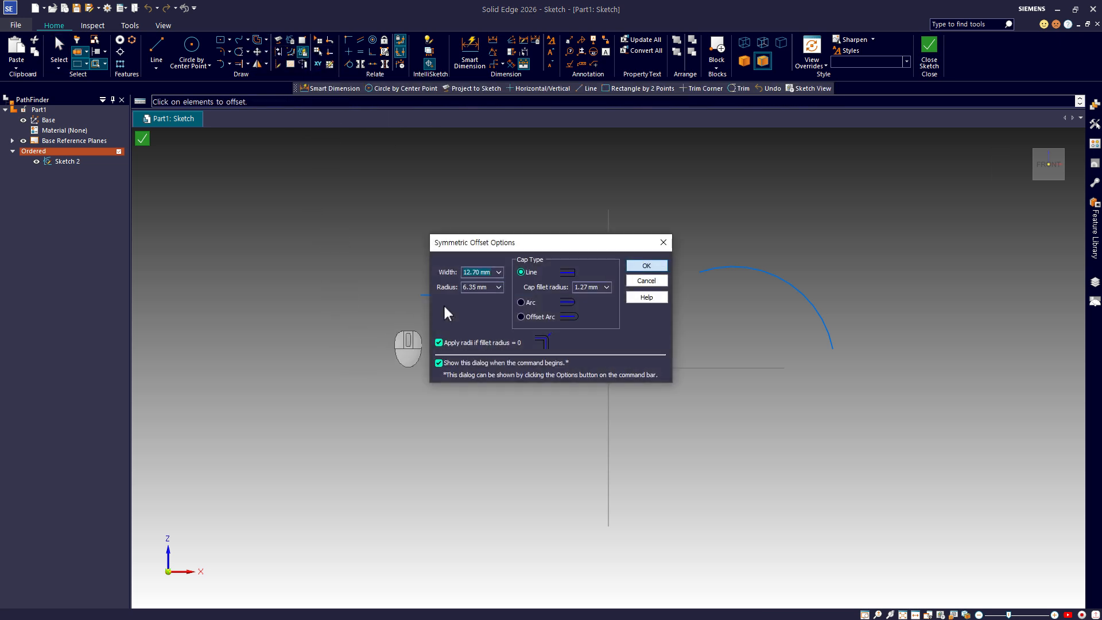
{"action": "left_click_drag", "start_coordinate": [540, 242], "coordinate": [299, 236]}
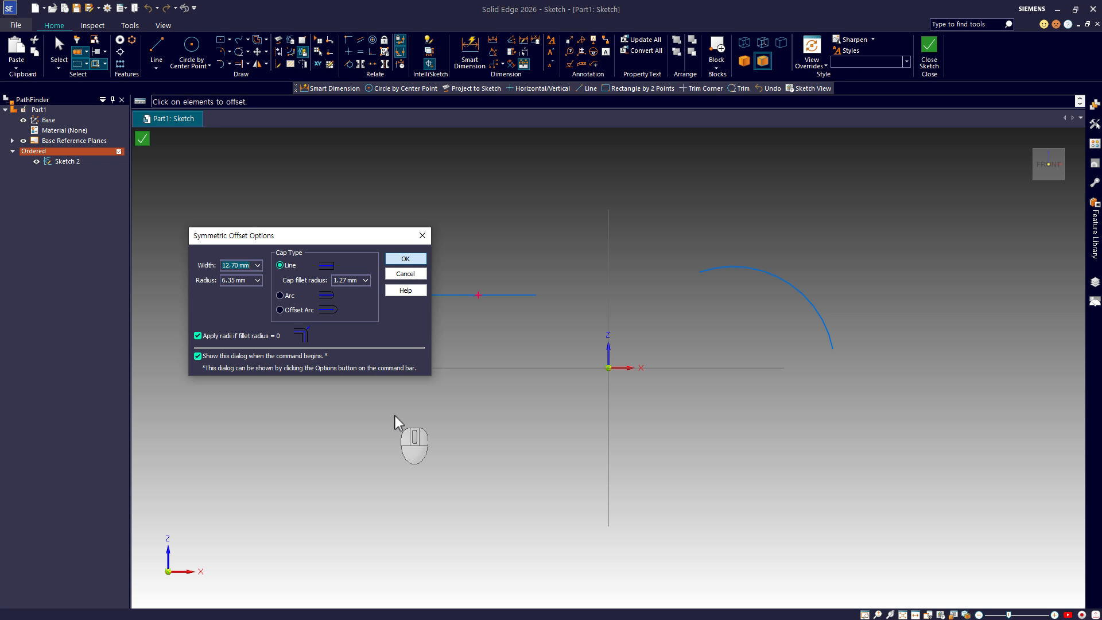
{"action": "left_click", "coordinate": [301, 313]}
{"action": "left_click", "coordinate": [250, 265]}
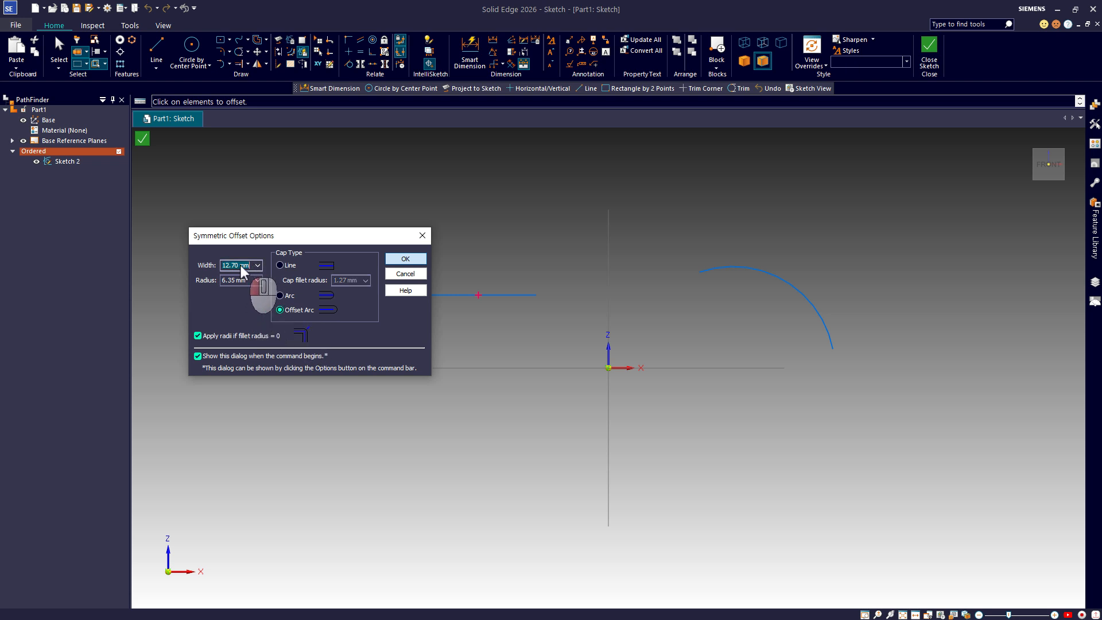
{"action": "type", "text": "10"}
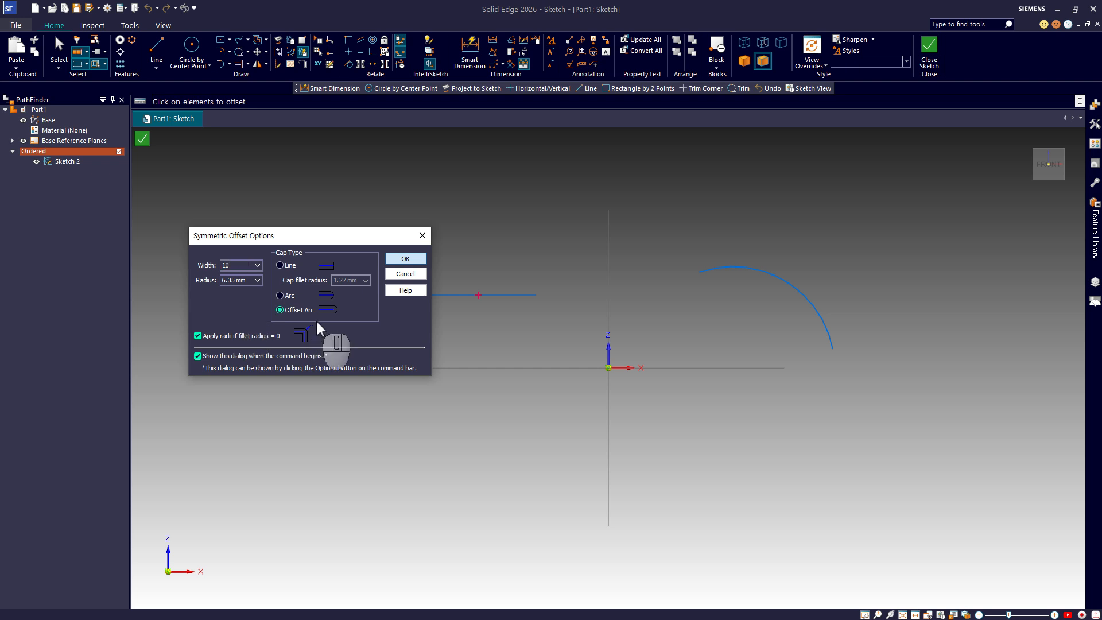
{"action": "left_click", "coordinate": [401, 260]}
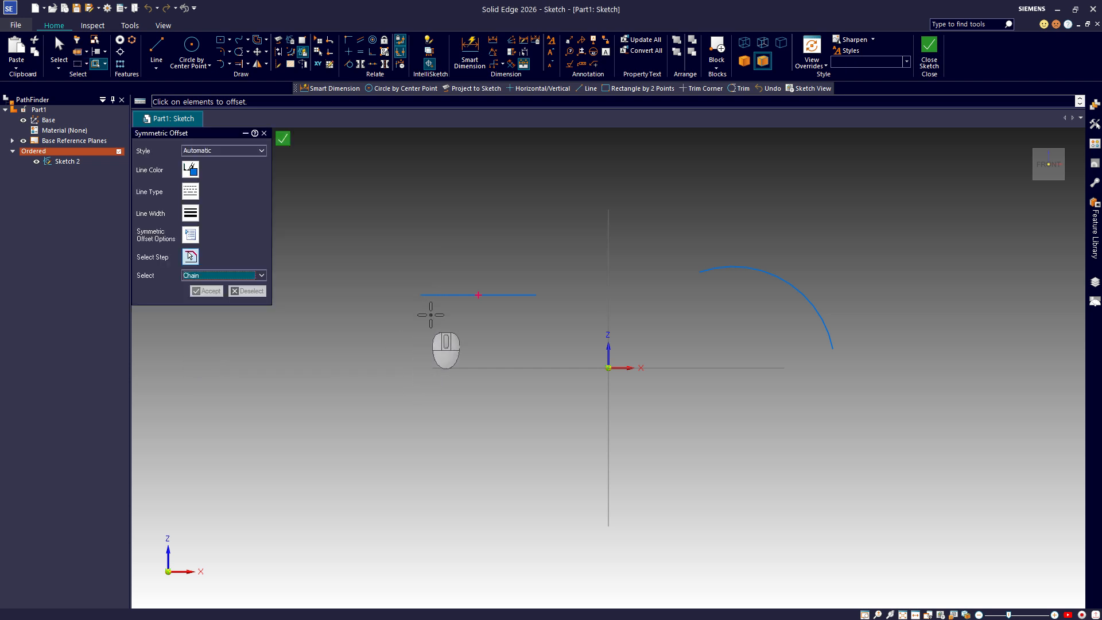
Apply the symmetric offset to the horizontal line and to the arc to form two slots.
{"action": "left_click", "coordinate": [450, 295]}
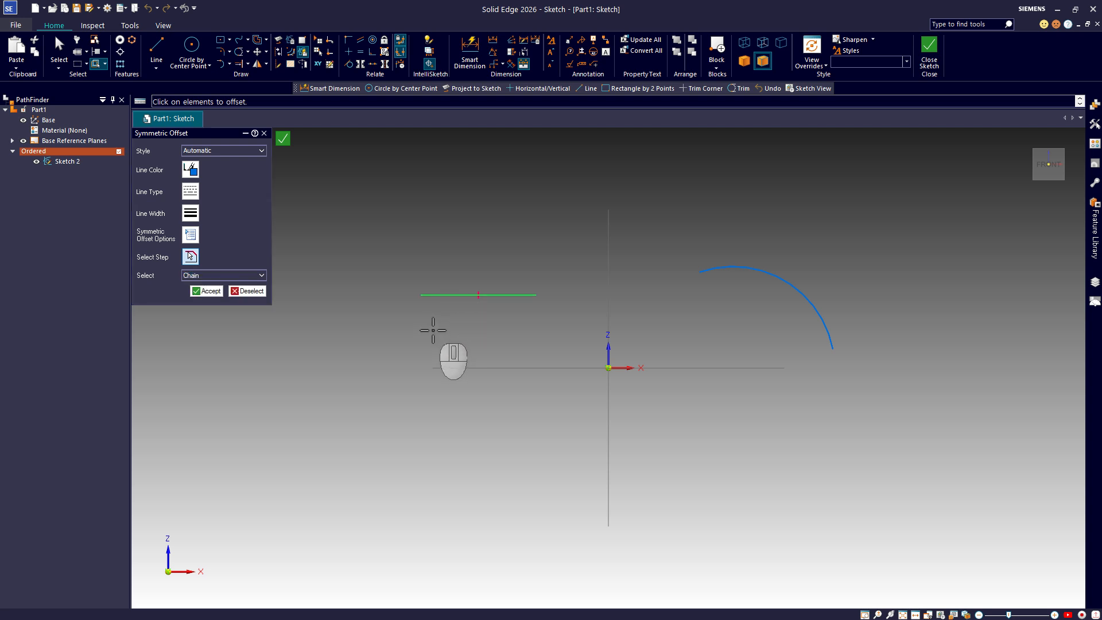
{"action": "left_click", "coordinate": [207, 292]}
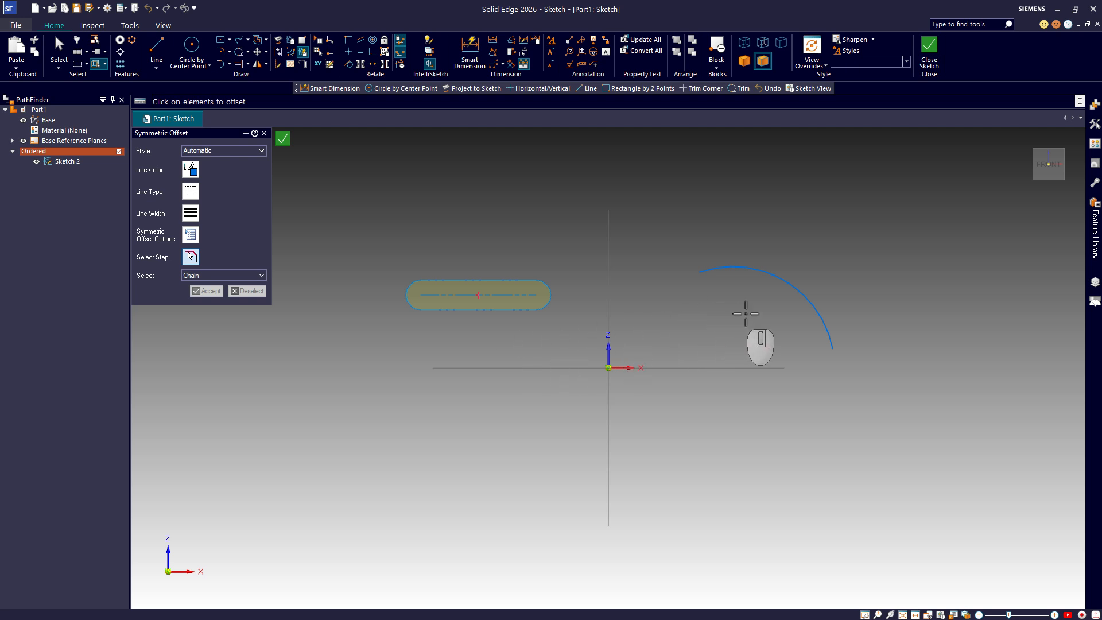
{"action": "left_click", "coordinate": [786, 280]}
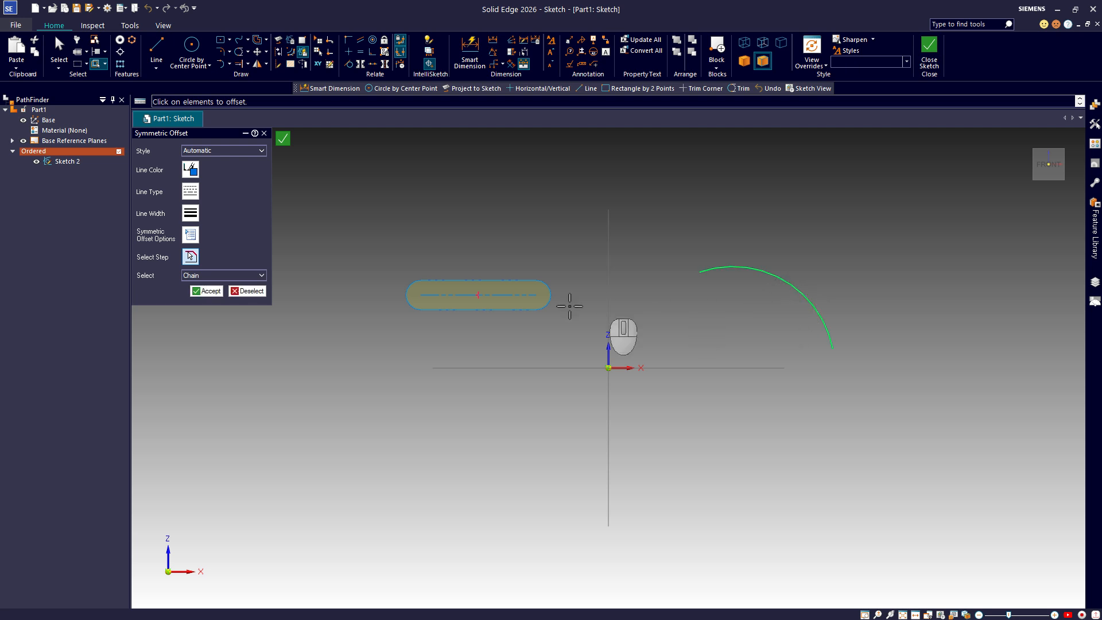
{"action": "left_click", "coordinate": [210, 291]}
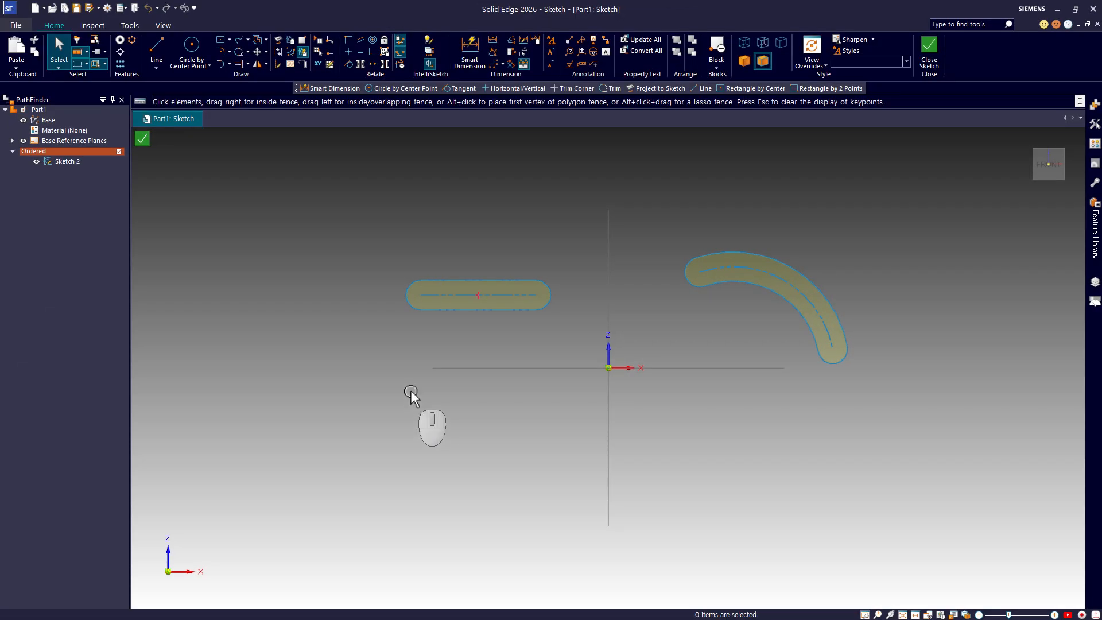
Draw an L-shaped chain of a vertical and a horizontal line below and left of the origin.
{"action": "left_click", "coordinate": [157, 53]}
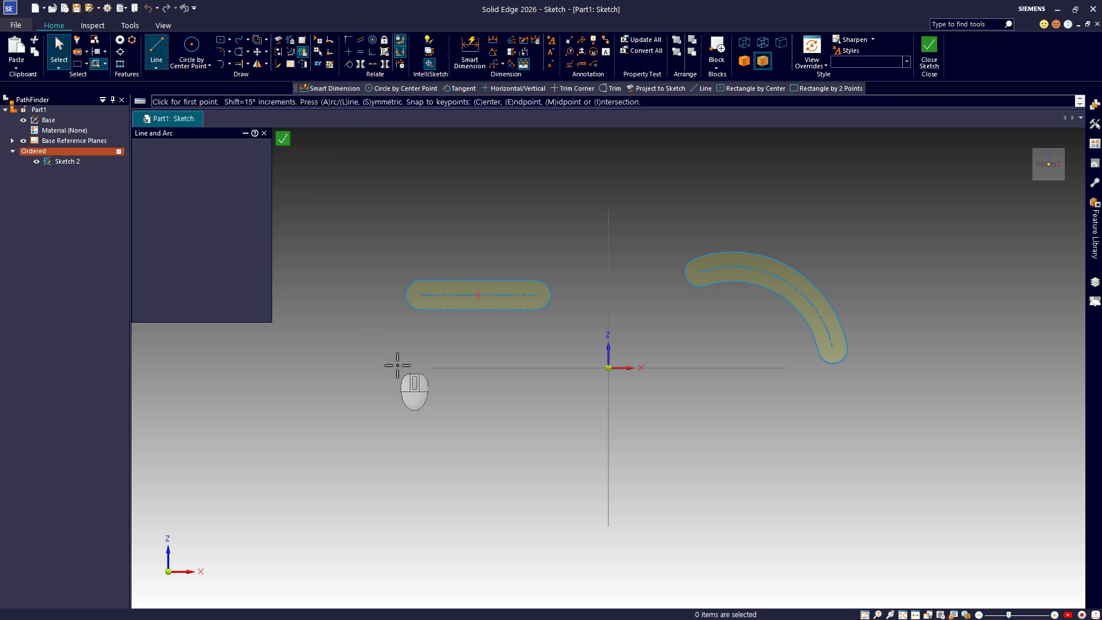
{"action": "left_click", "coordinate": [397, 409]}
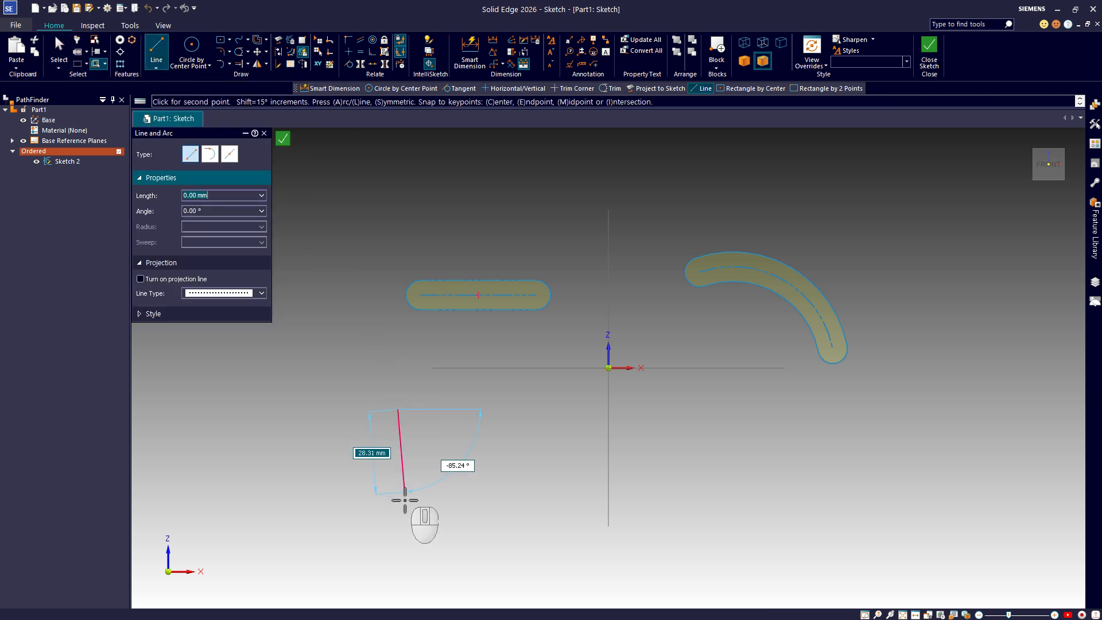
{"action": "left_click", "coordinate": [502, 509]}
{"action": "right_click", "coordinate": [541, 470]}
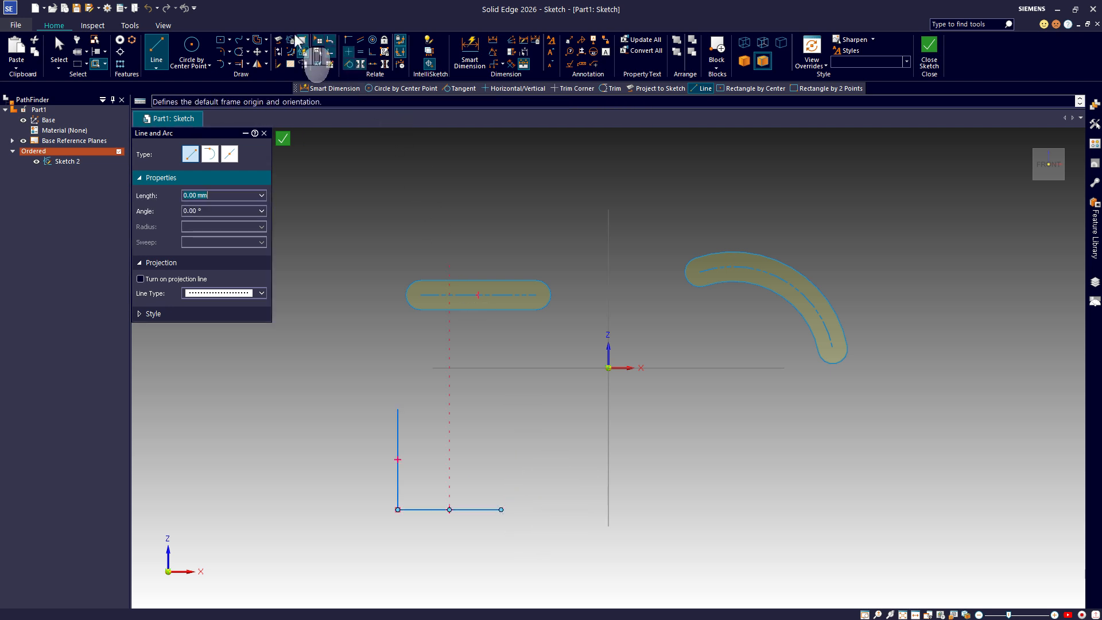
Create a symmetric offset around the L-shaped line chain with the radius set to 5 mm.
{"action": "left_click", "coordinate": [266, 40]}
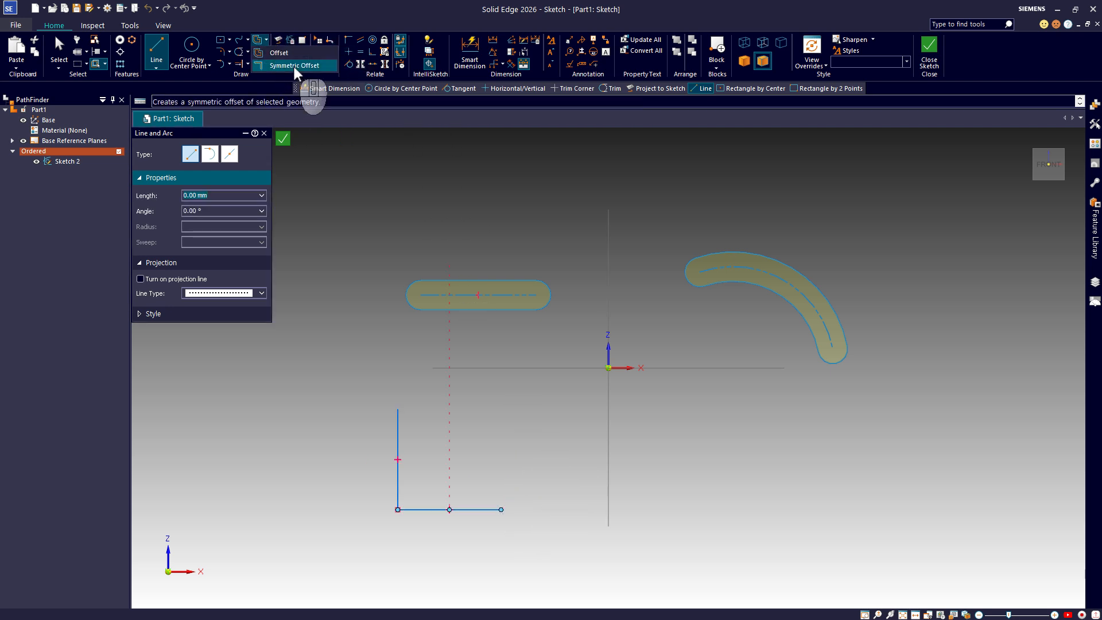
{"action": "left_click", "coordinate": [294, 65]}
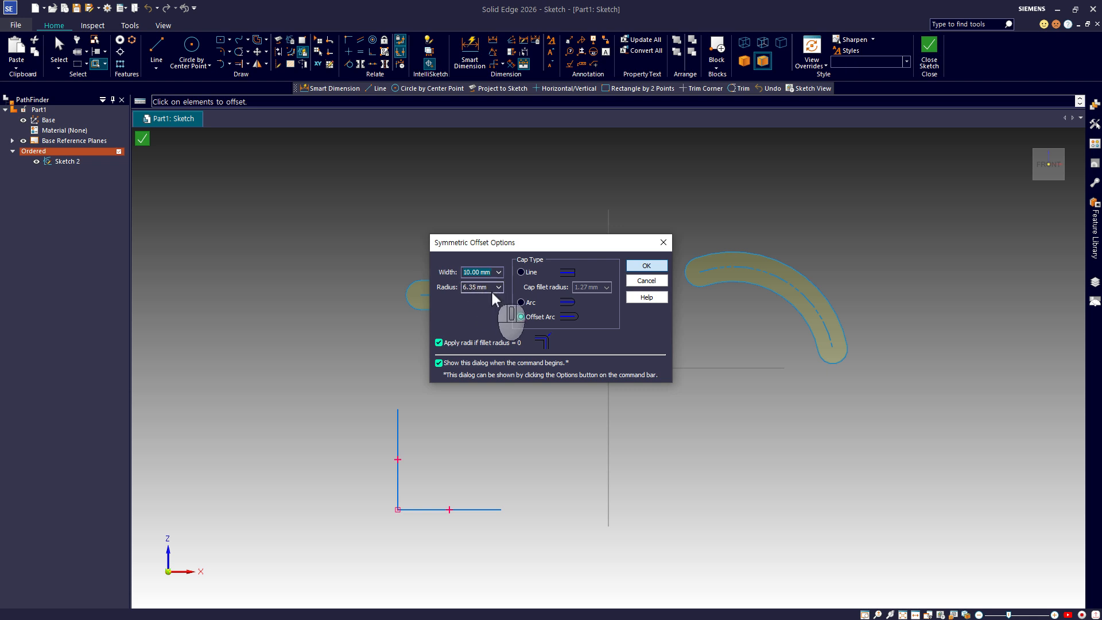
{"action": "left_click", "coordinate": [469, 288]}
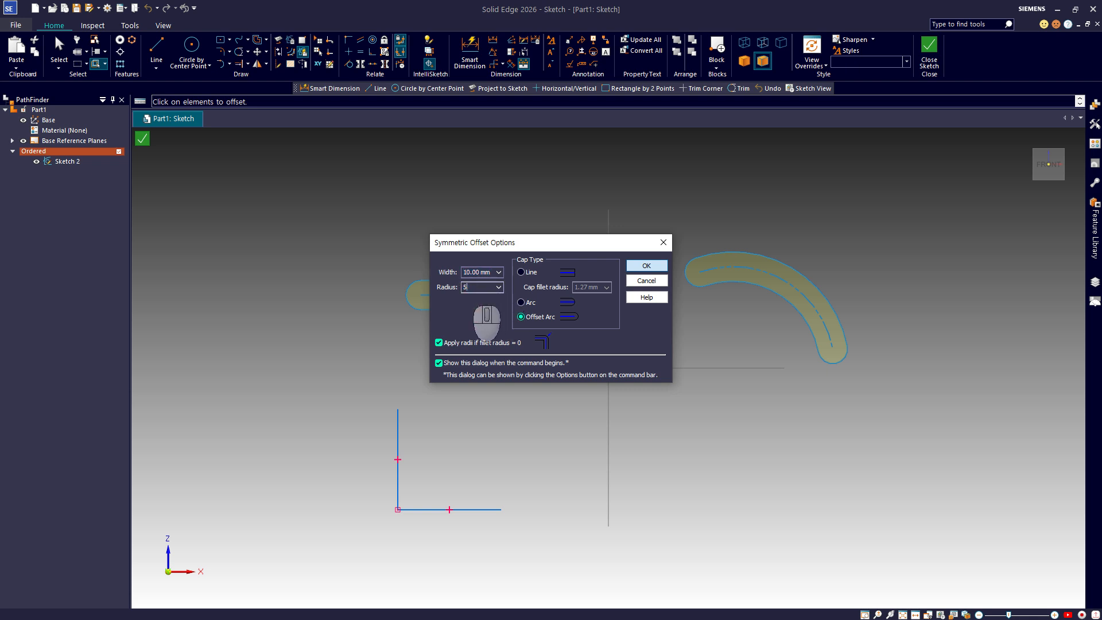
{"action": "type", "text": "5"}
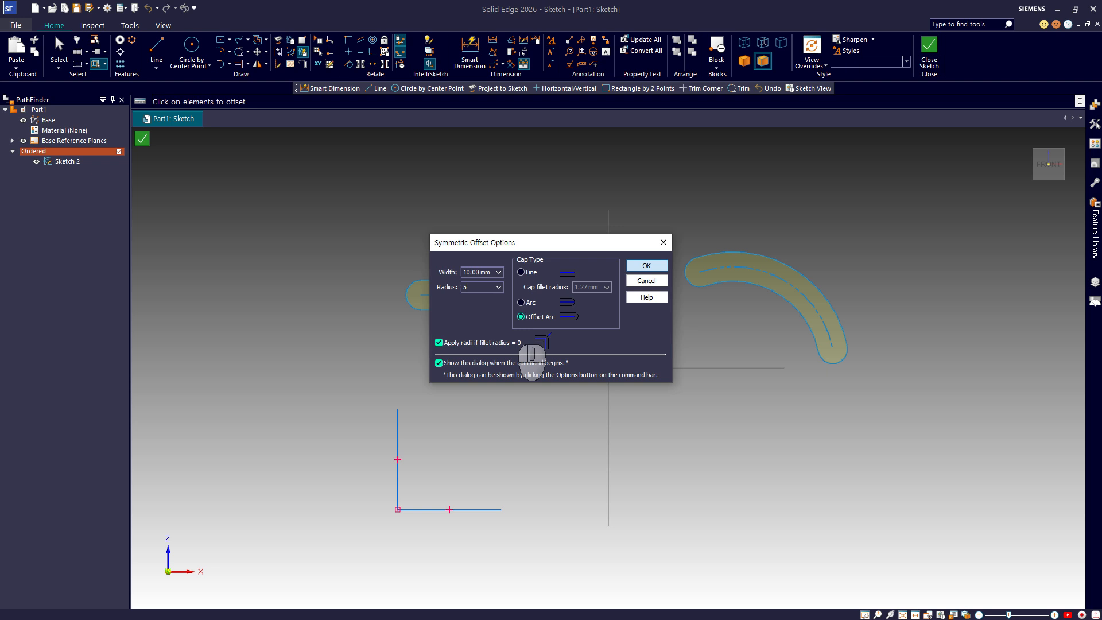
{"action": "left_click", "coordinate": [643, 267]}
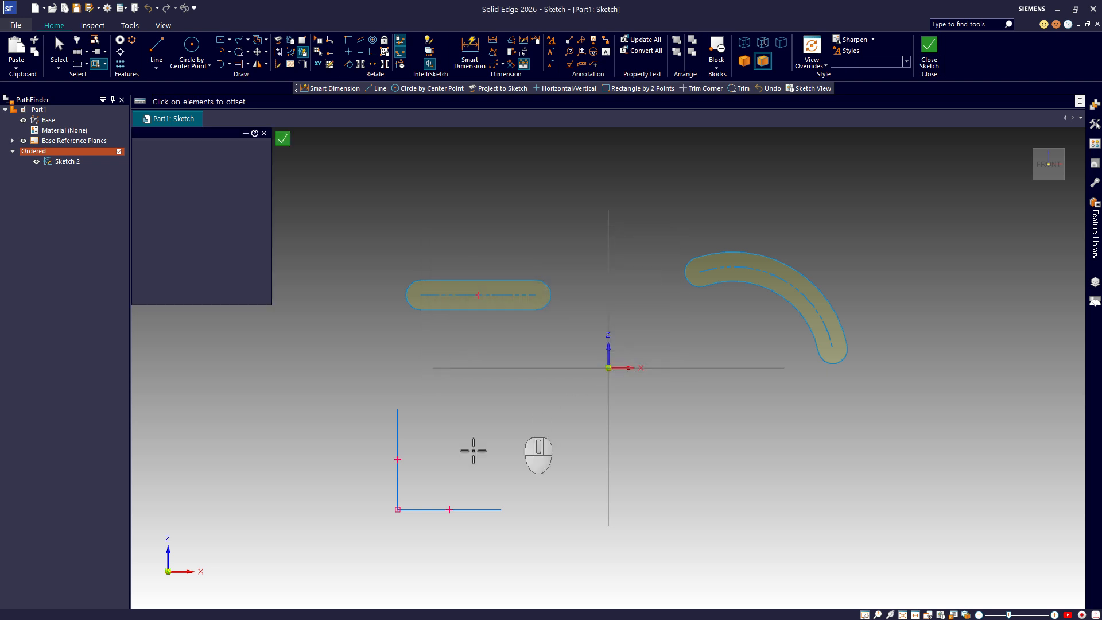
{"action": "left_click", "coordinate": [398, 442]}
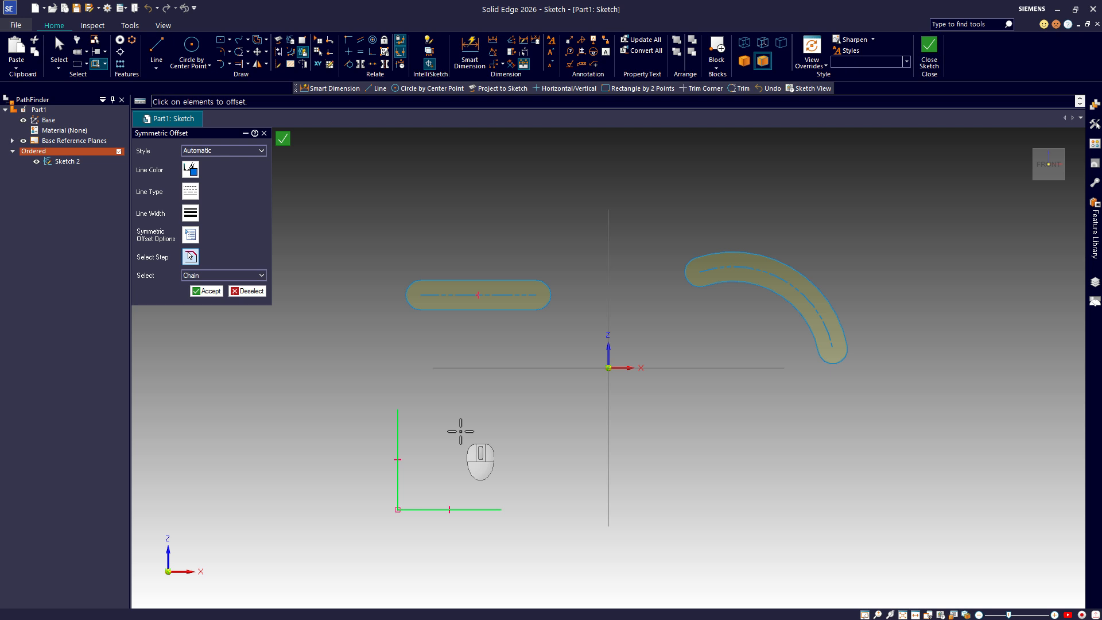
{"action": "right_click", "coordinate": [460, 431]}
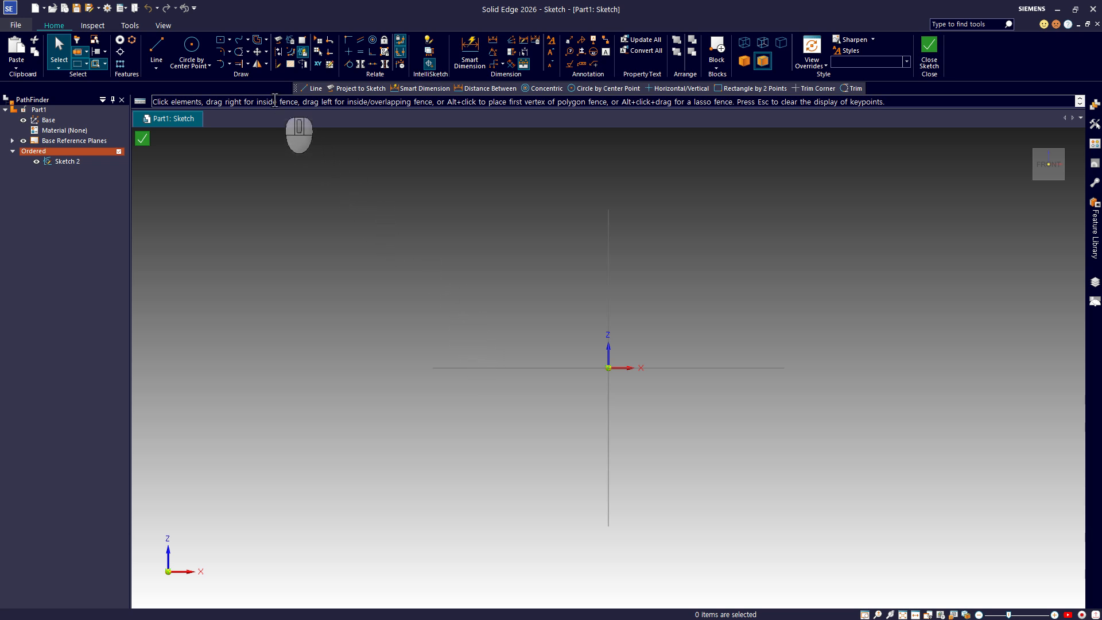
Examine the options offered by the Move, Rotate and Mirror sketch commands.
{"action": "left_click", "coordinate": [267, 51]}
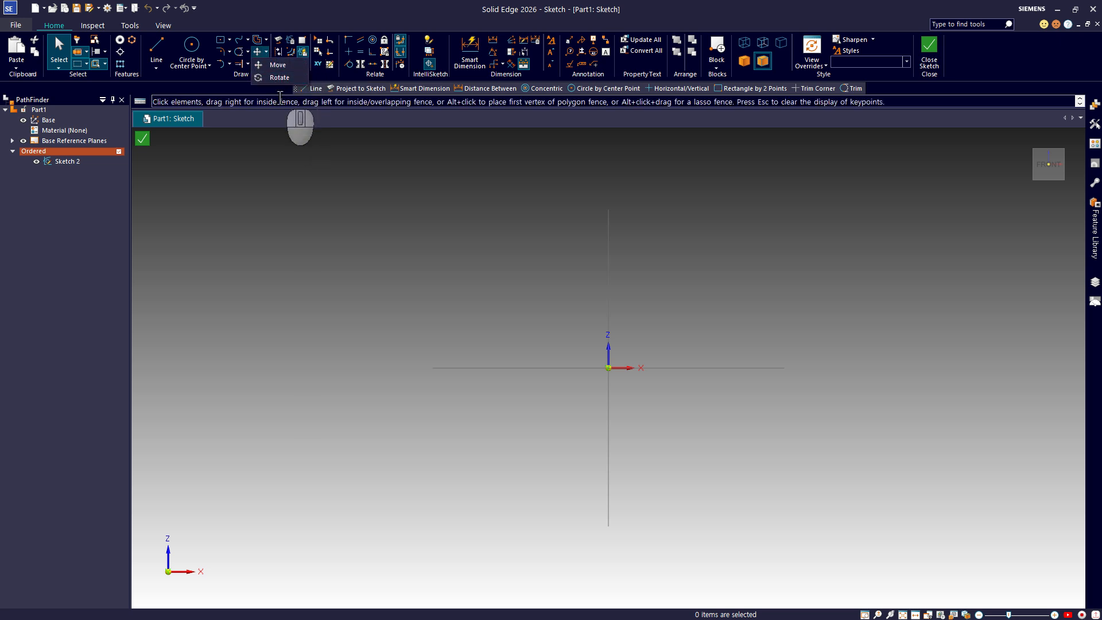
{"action": "left_click", "coordinate": [265, 64]}
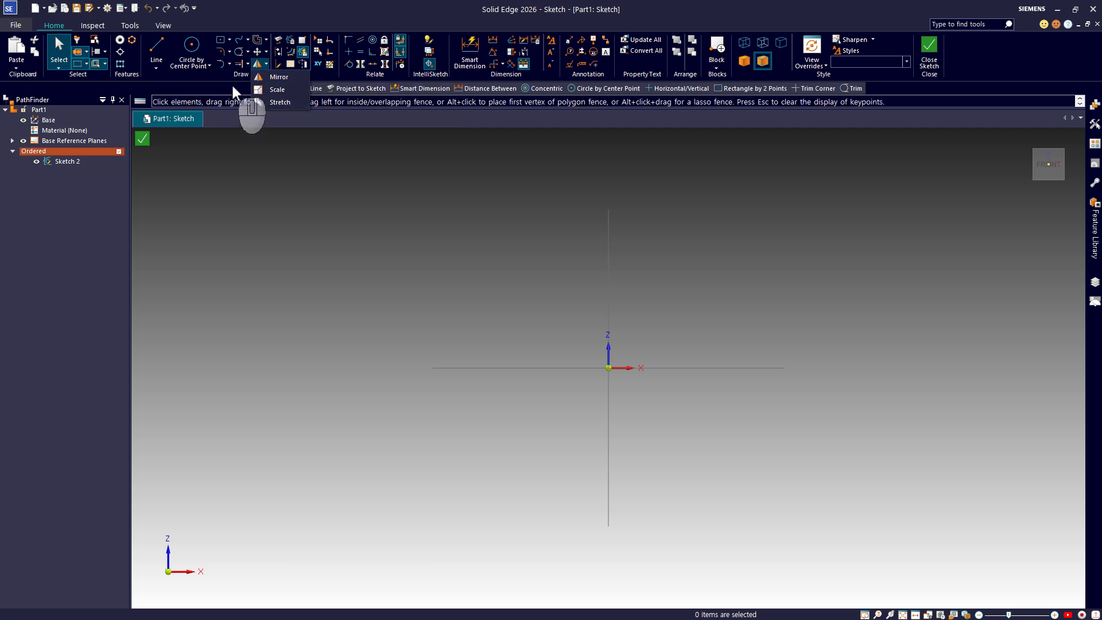
{"action": "left_click", "coordinate": [266, 51]}
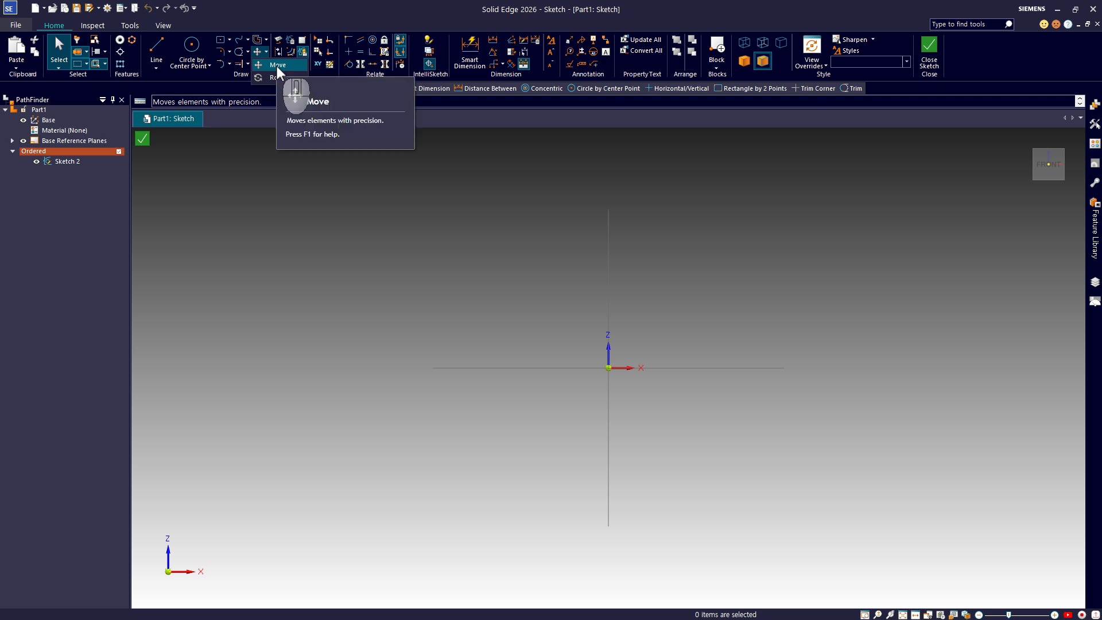
{"action": "left_click", "coordinate": [277, 65]}
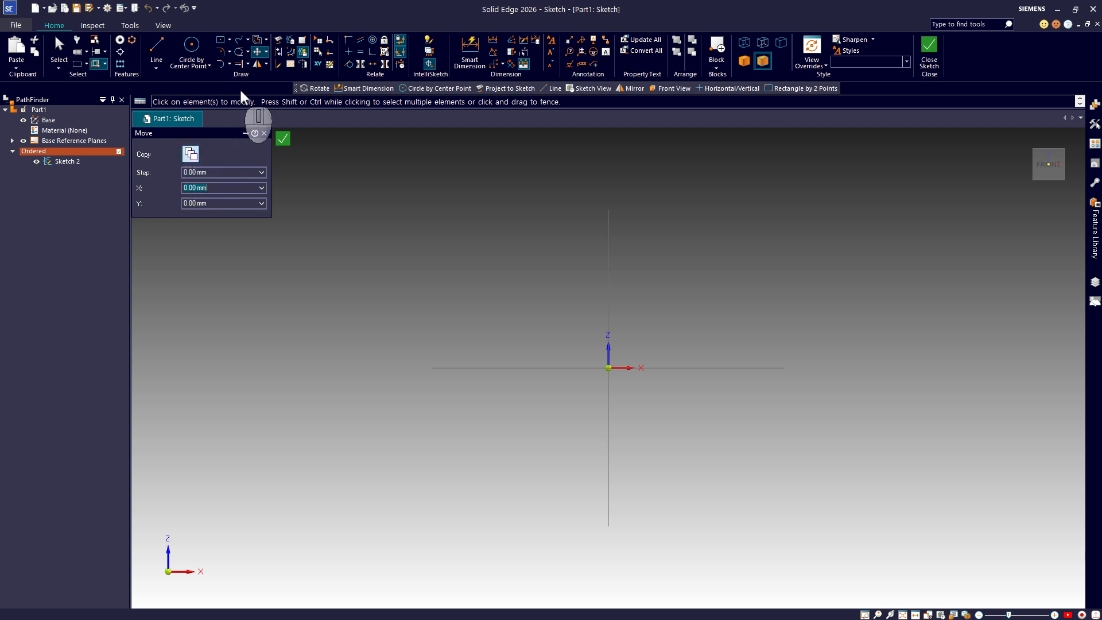
{"action": "left_click", "coordinate": [267, 53]}
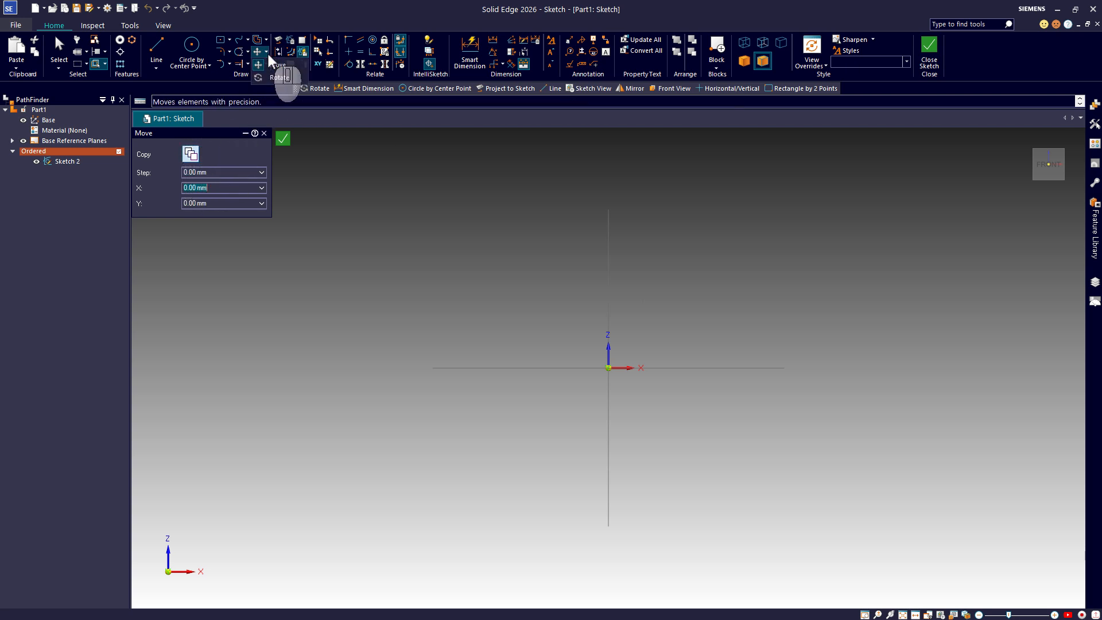
{"action": "left_click", "coordinate": [291, 79]}
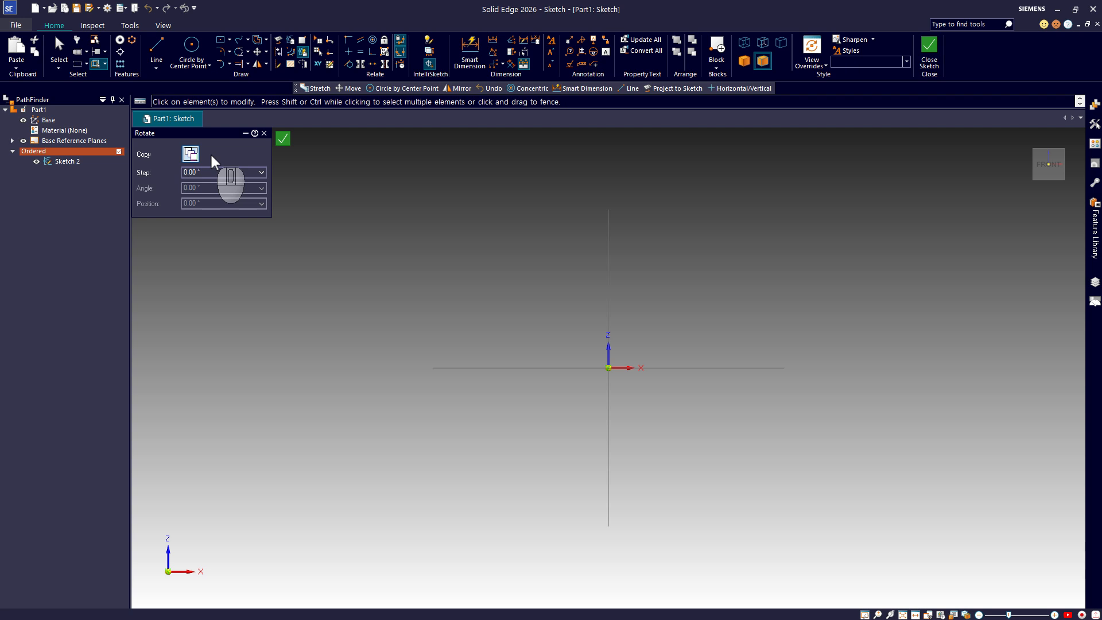
{"action": "left_click", "coordinate": [266, 64]}
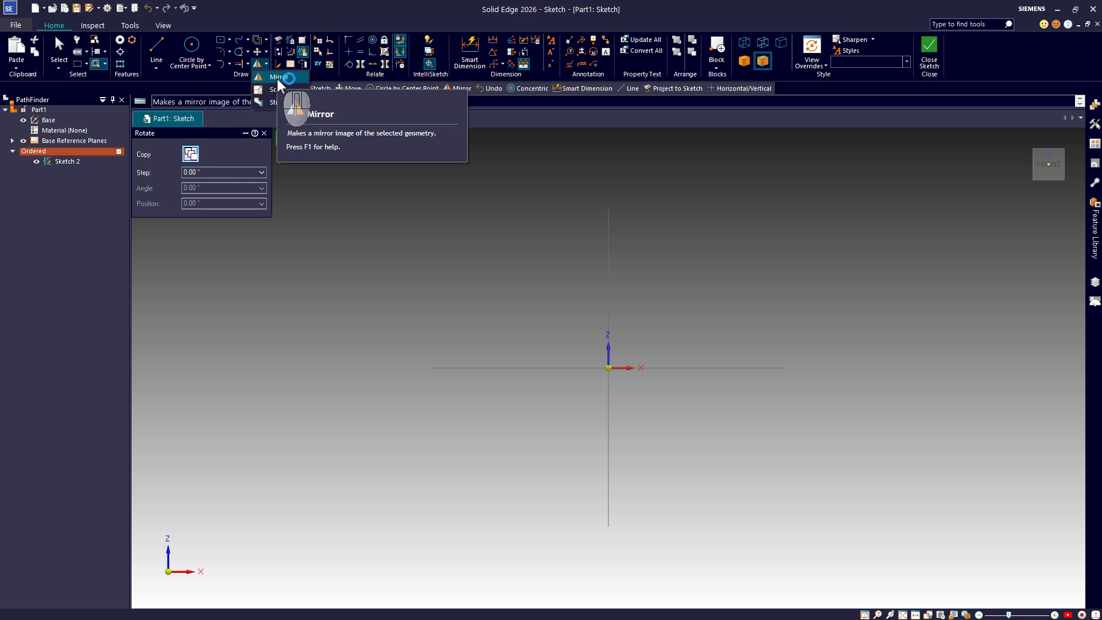
{"action": "left_click", "coordinate": [277, 78]}
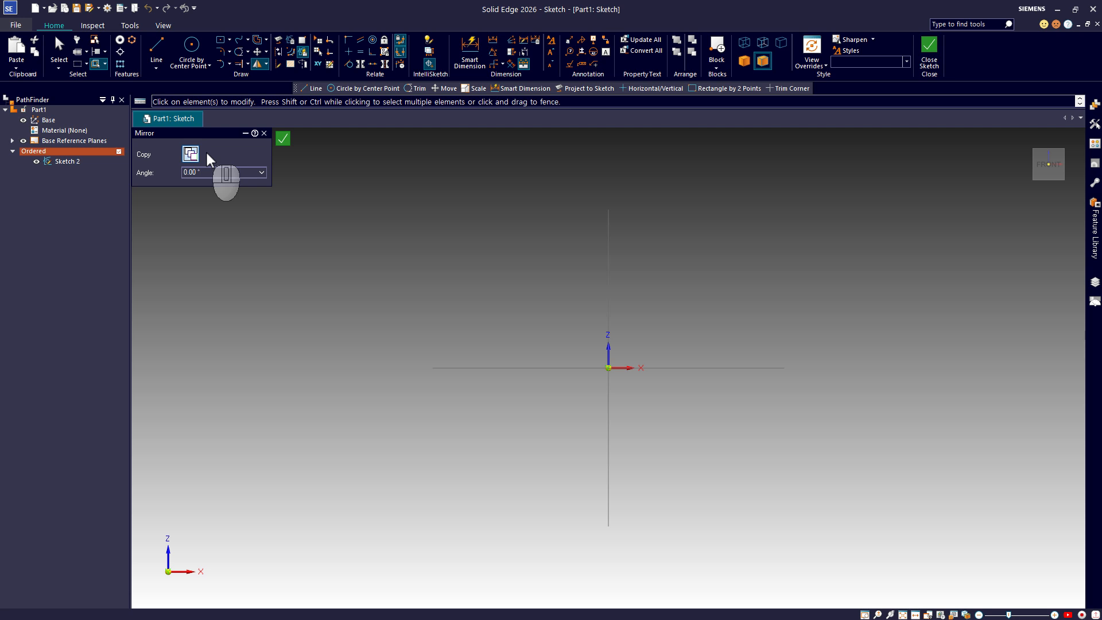
{"action": "key", "text": "Escape"}
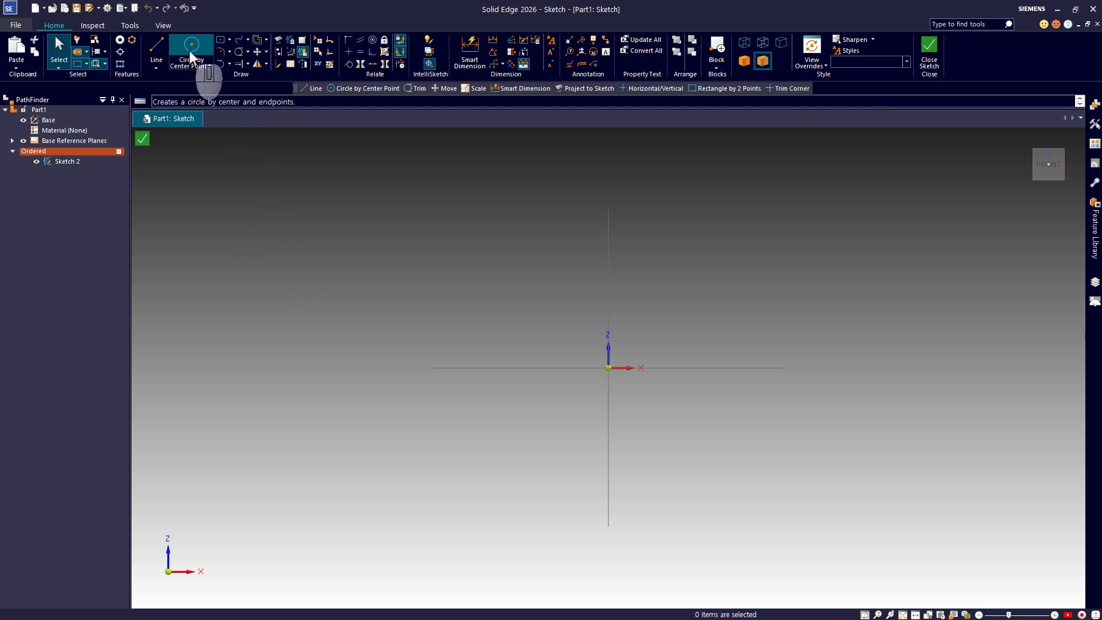
Draw a circle by center point above and to the left of the origin.
{"action": "left_click", "coordinate": [191, 53]}
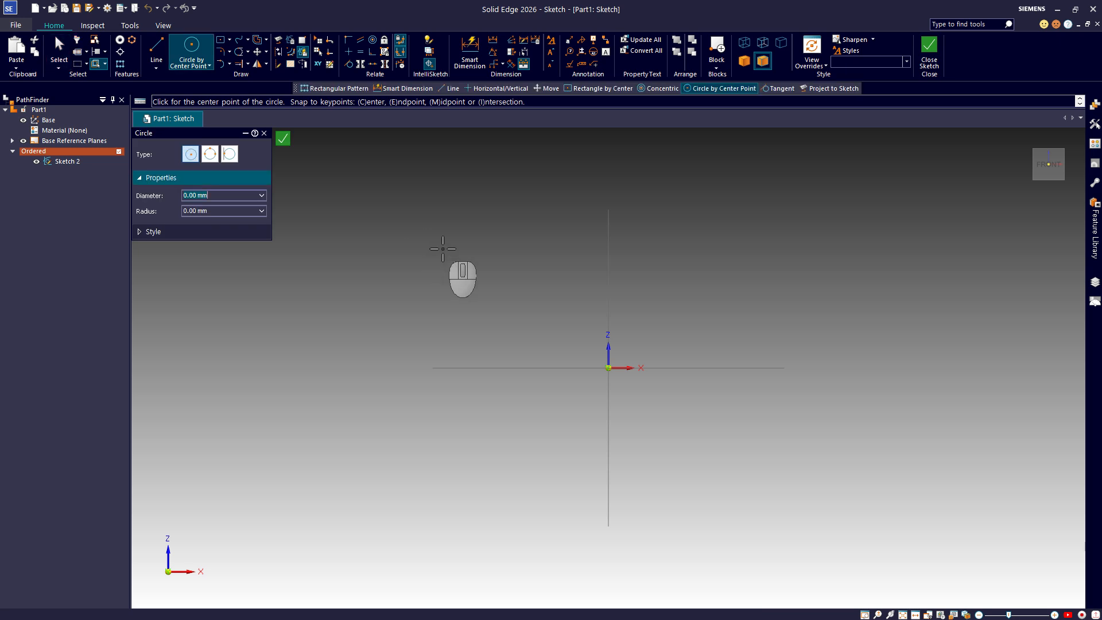
{"action": "left_click", "coordinate": [441, 248]}
{"action": "left_click", "coordinate": [423, 281]}
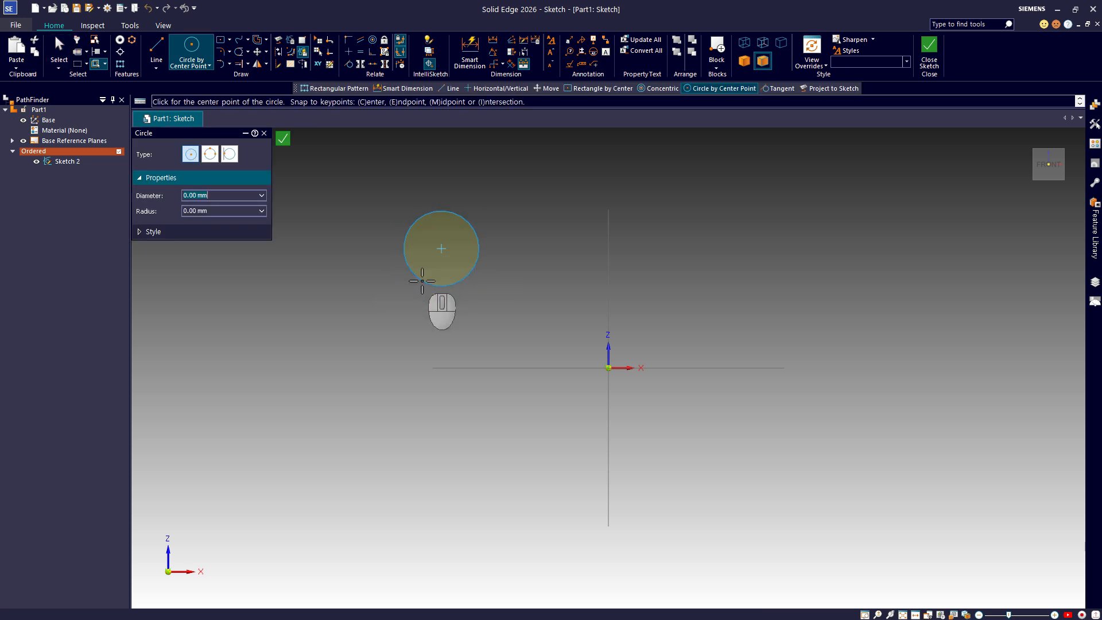
{"action": "key", "text": "Escape"}
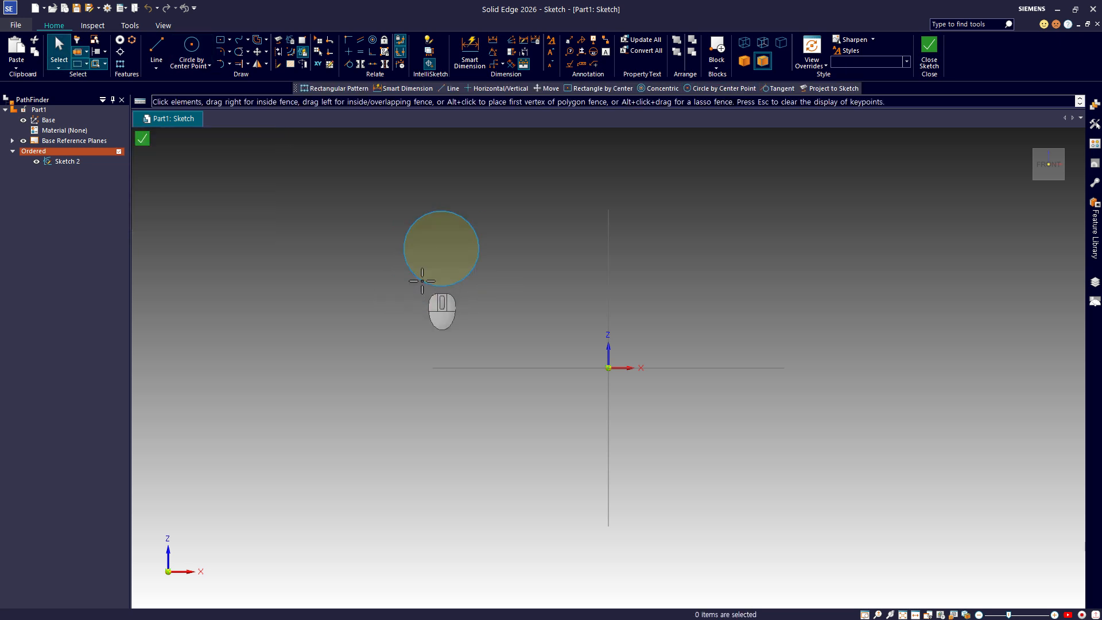
Create a rectangular pattern of the circle with X count 4 and Y count 3, starting at its center and spanning about 127 by 66 mm.
{"action": "left_click", "coordinate": [120, 64]}
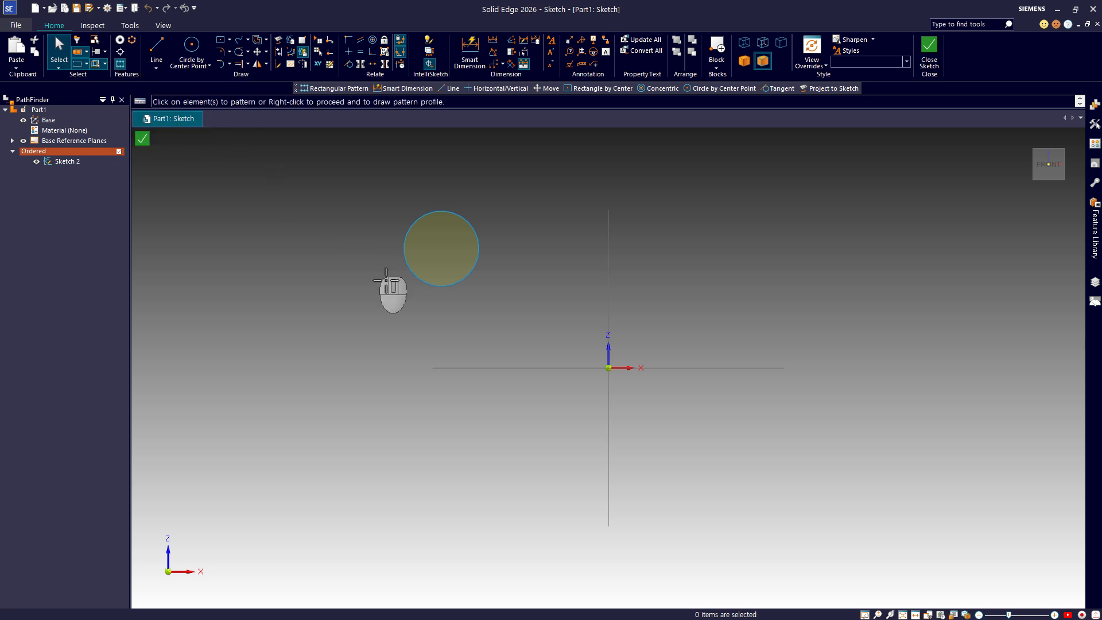
{"action": "left_click", "coordinate": [416, 276]}
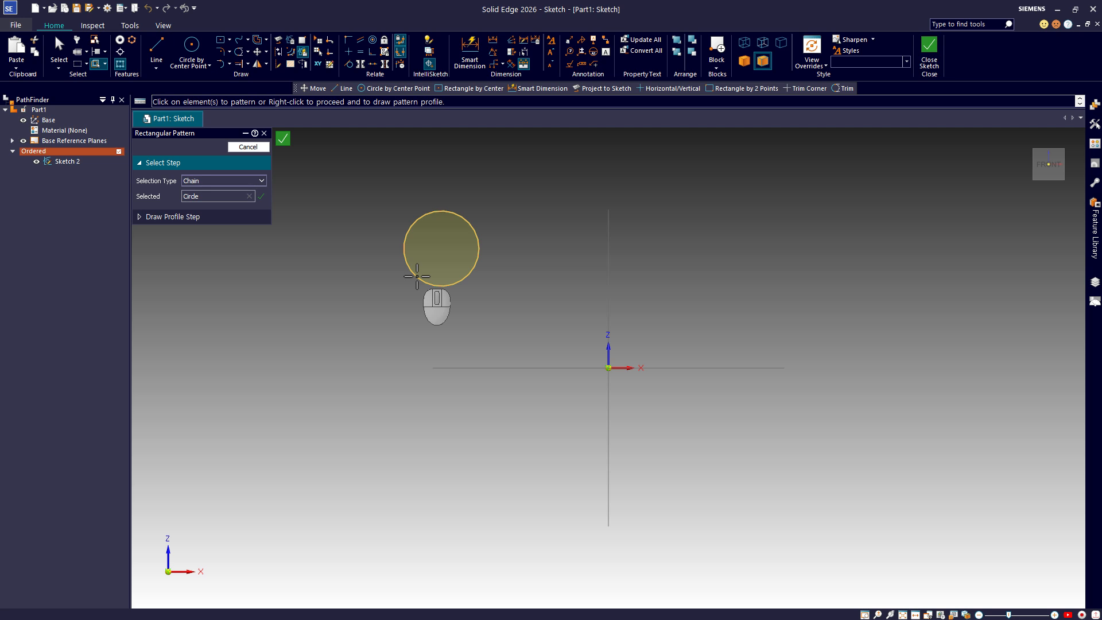
{"action": "right_click", "coordinate": [392, 304]}
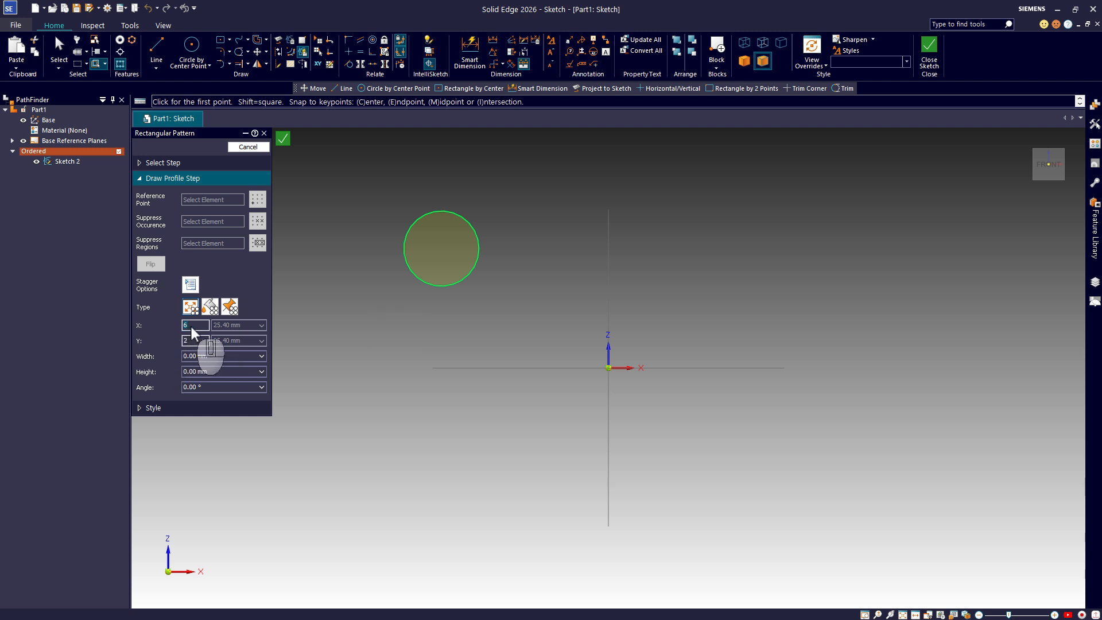
{"action": "scroll", "coordinate": [189, 326], "scroll_direction": "down", "scroll_amount": 1}
{"action": "scroll", "coordinate": [171, 326], "scroll_direction": "down", "scroll_amount": 1}
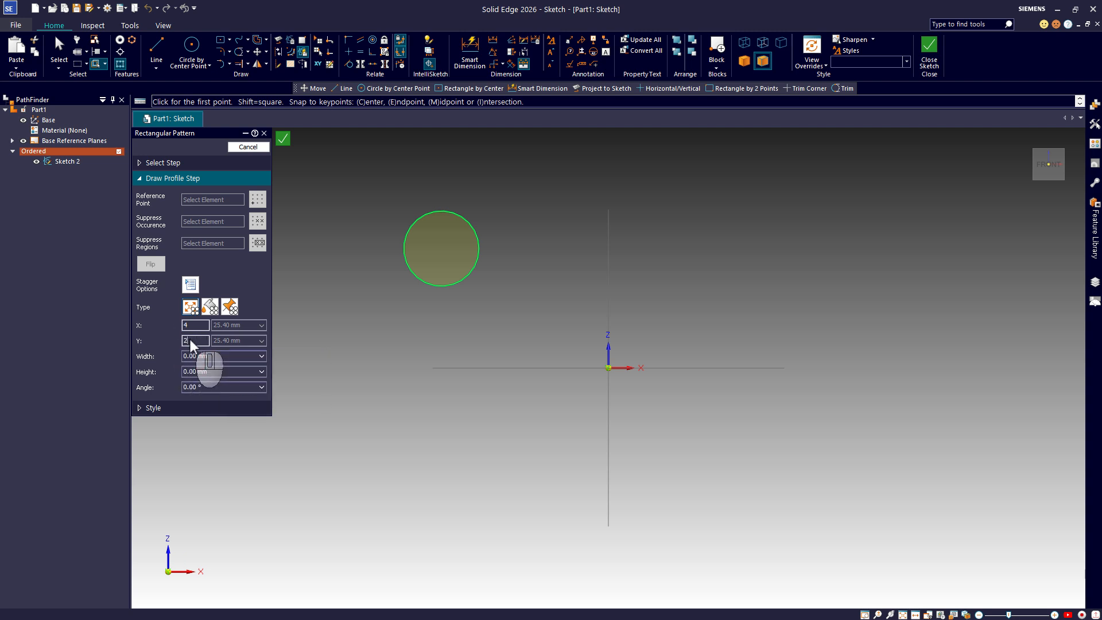
{"action": "scroll", "coordinate": [191, 339], "scroll_direction": "up", "scroll_amount": 1}
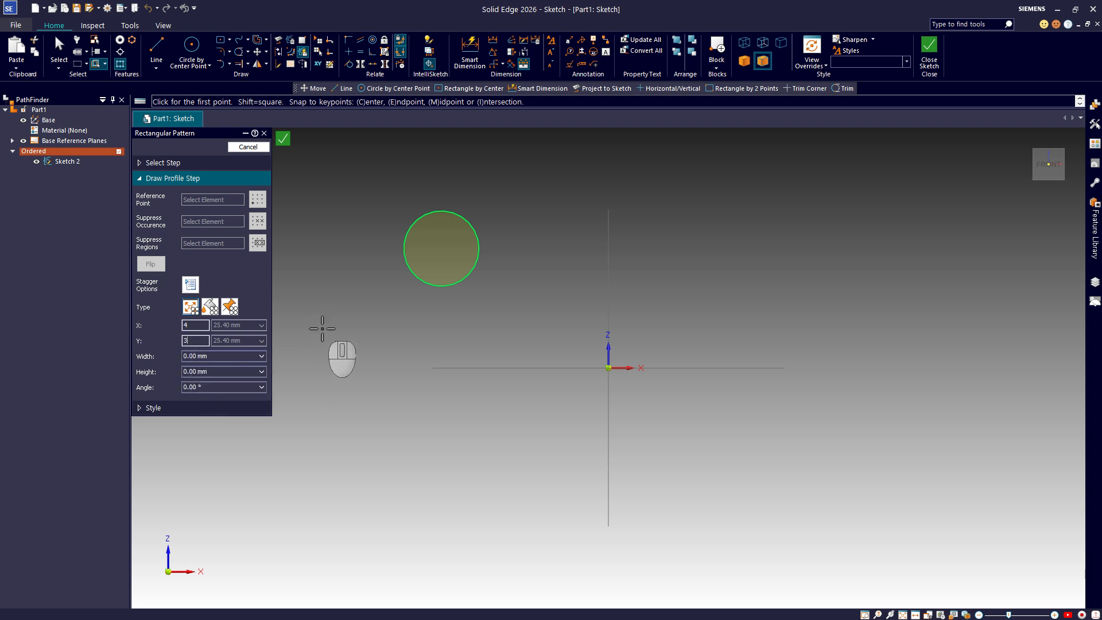
{"action": "left_click", "coordinate": [442, 247]}
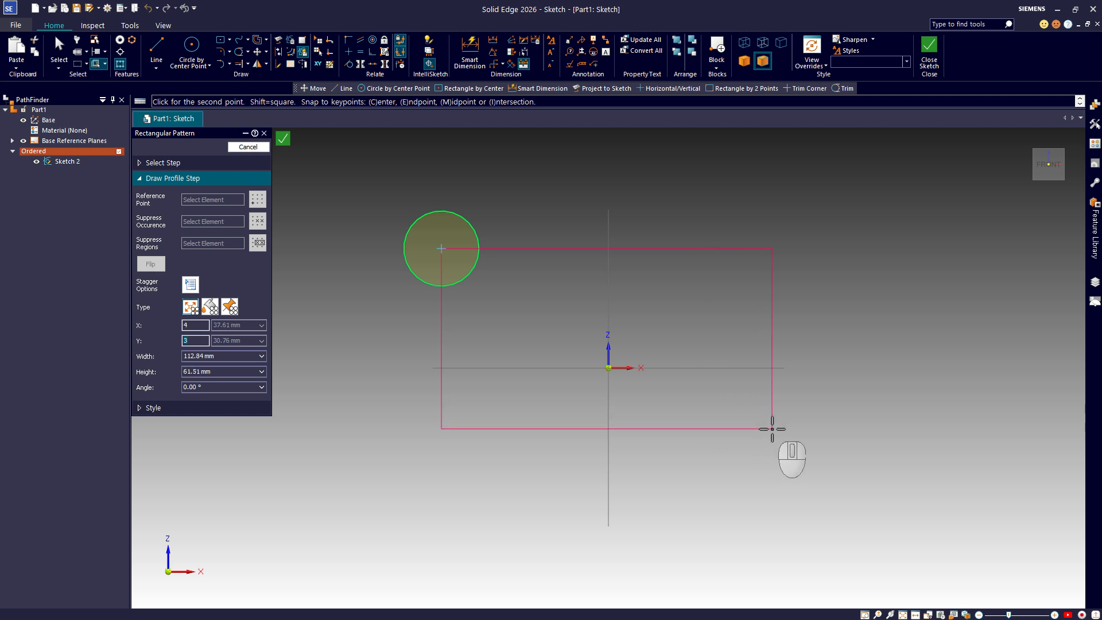
{"action": "left_click", "coordinate": [815, 443]}
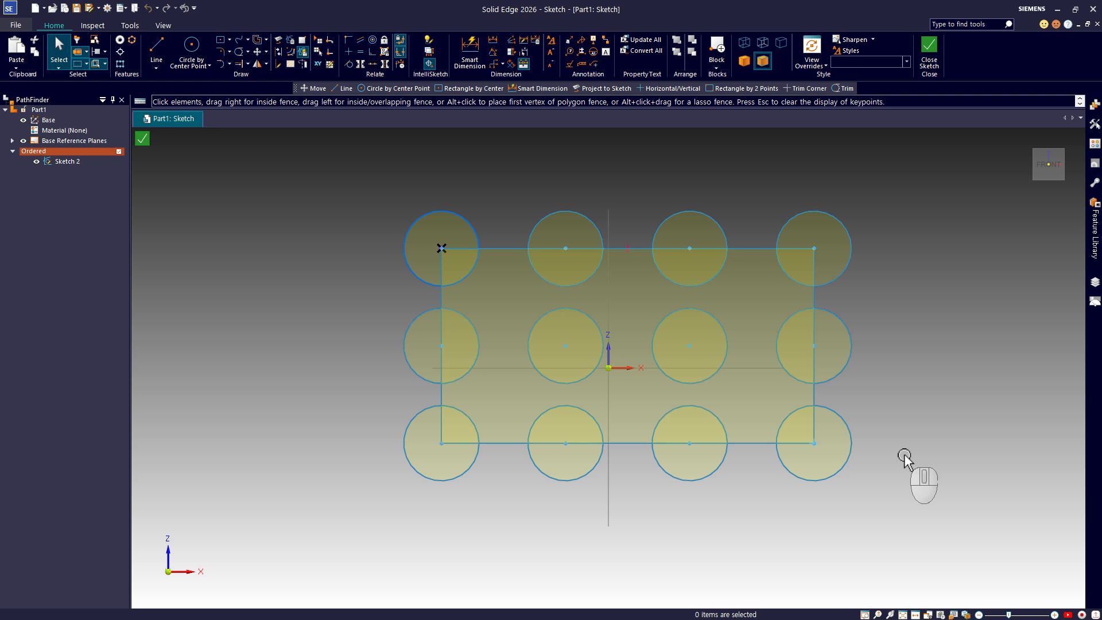
Open the rectangular pattern's definition to review its settings.
{"action": "left_click", "coordinate": [815, 299]}
{"action": "double_click", "coordinate": [815, 299]}
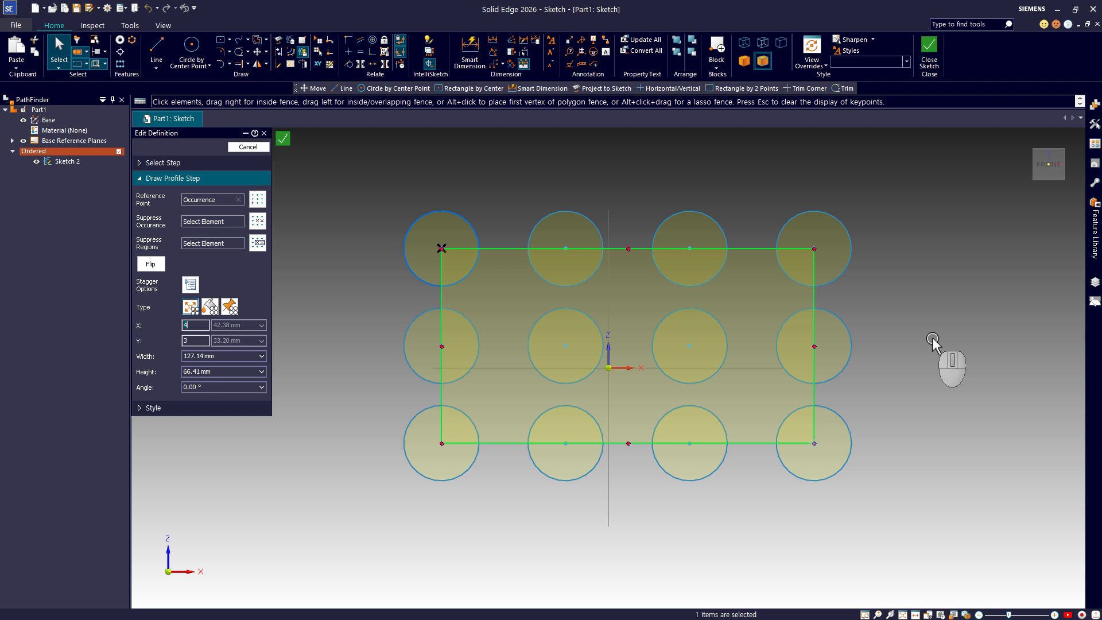
{"action": "key", "text": "Escape"}
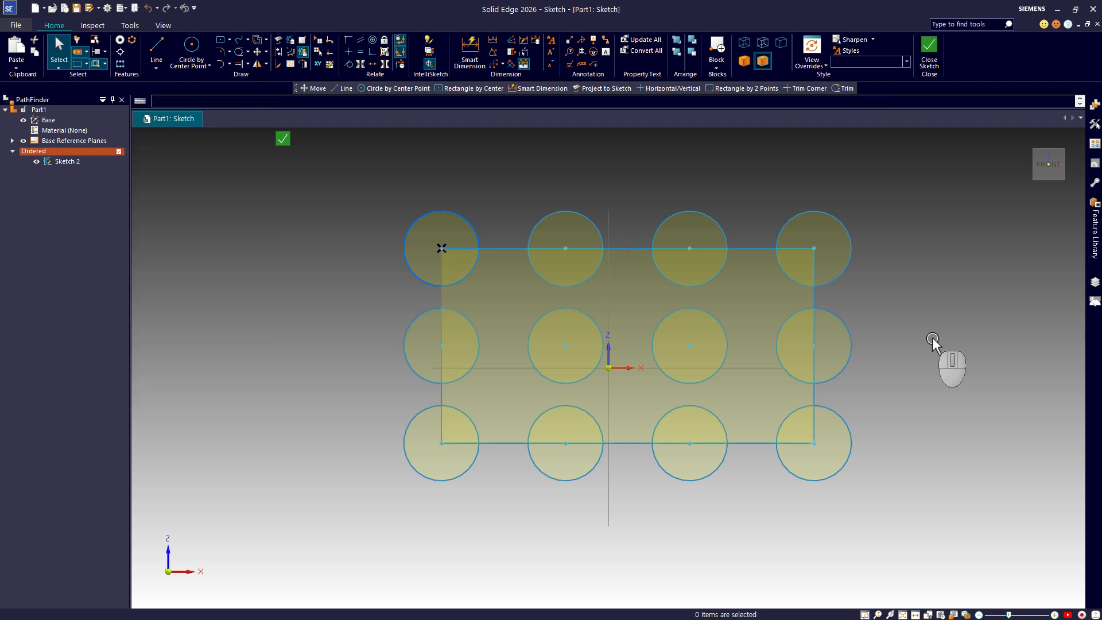
Clear all geometry from the sketch and draw a horizontal line above and to the left of the origin.
{"action": "key", "text": "ctrl+a"}
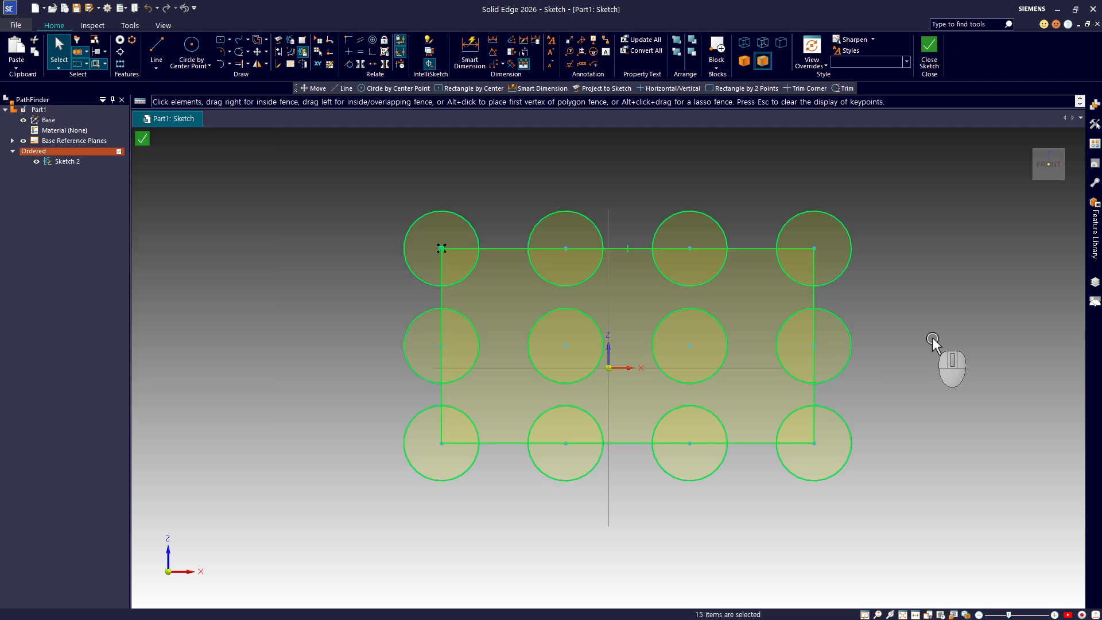
{"action": "key", "text": "Delete"}
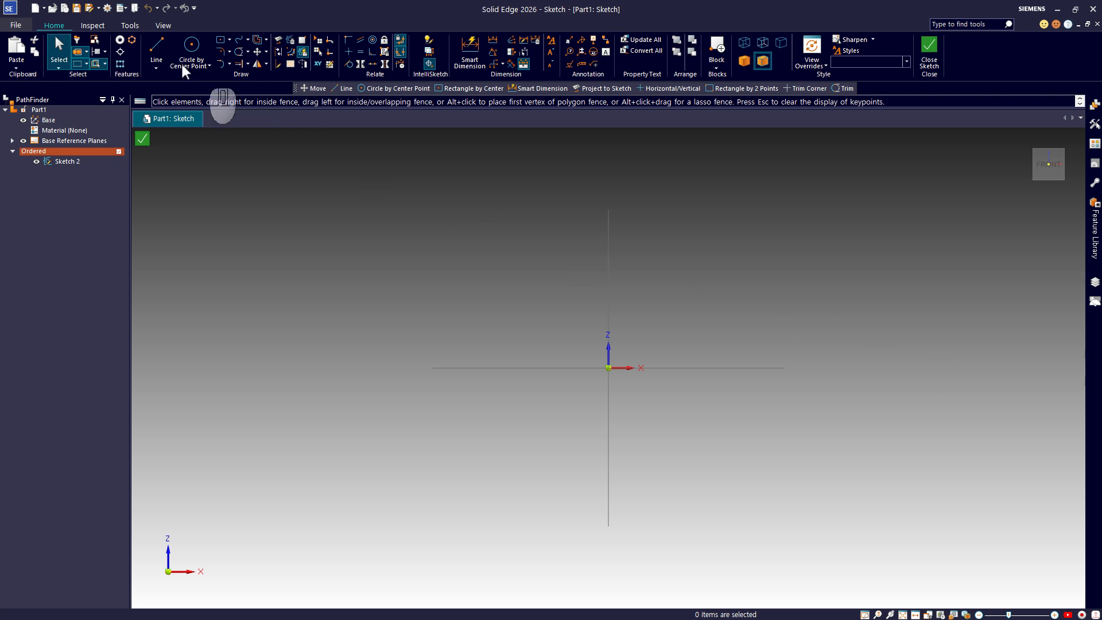
{"action": "left_click", "coordinate": [161, 49]}
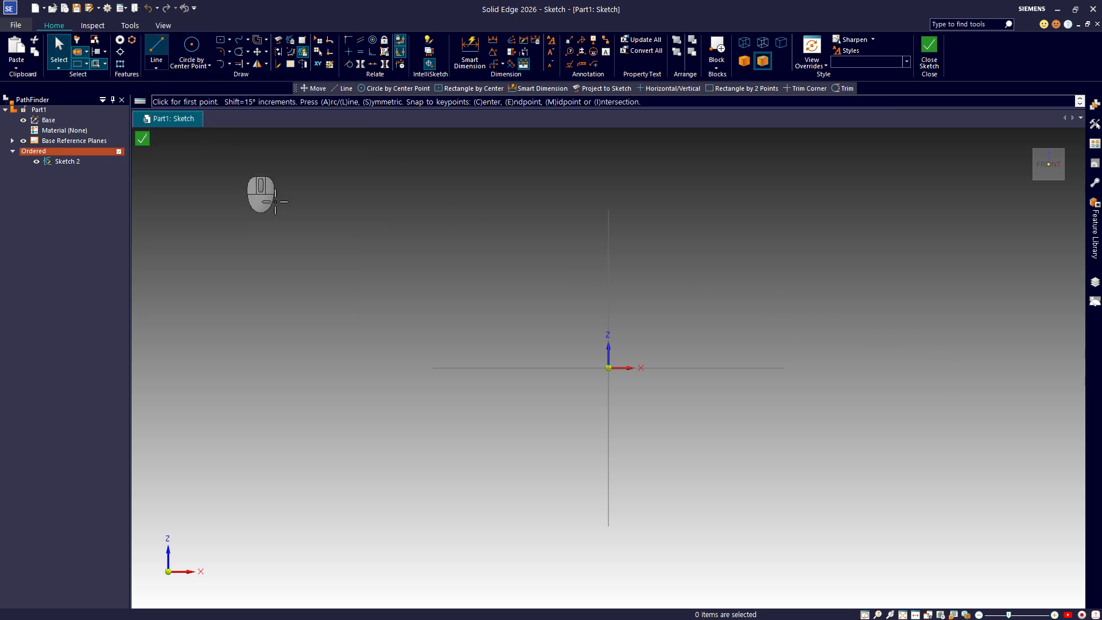
{"action": "left_click", "coordinate": [369, 279]}
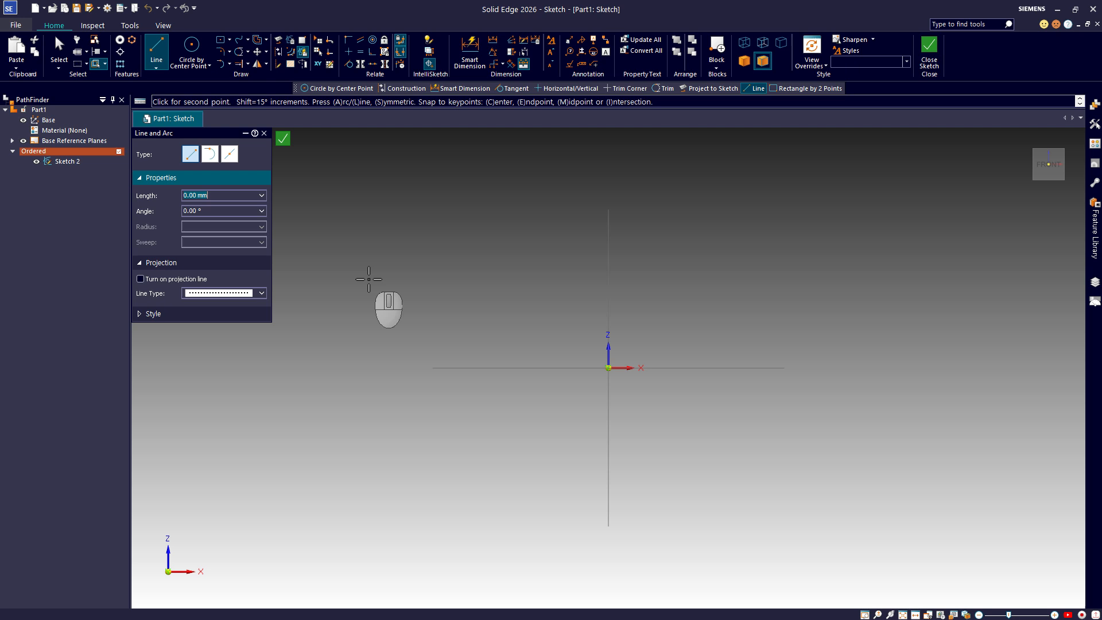
{"action": "left_click", "coordinate": [534, 279]}
{"action": "key", "text": "Escape"}
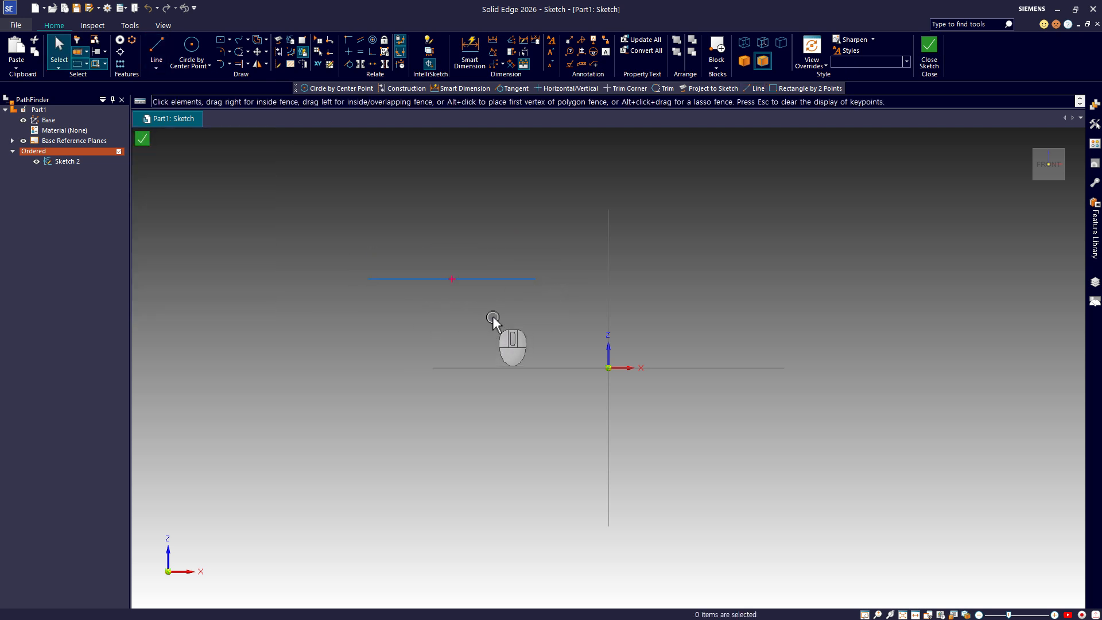
Toggle the horizontal line to construction geometry and back to a regular sketch line.
{"action": "left_click", "coordinate": [281, 49]}
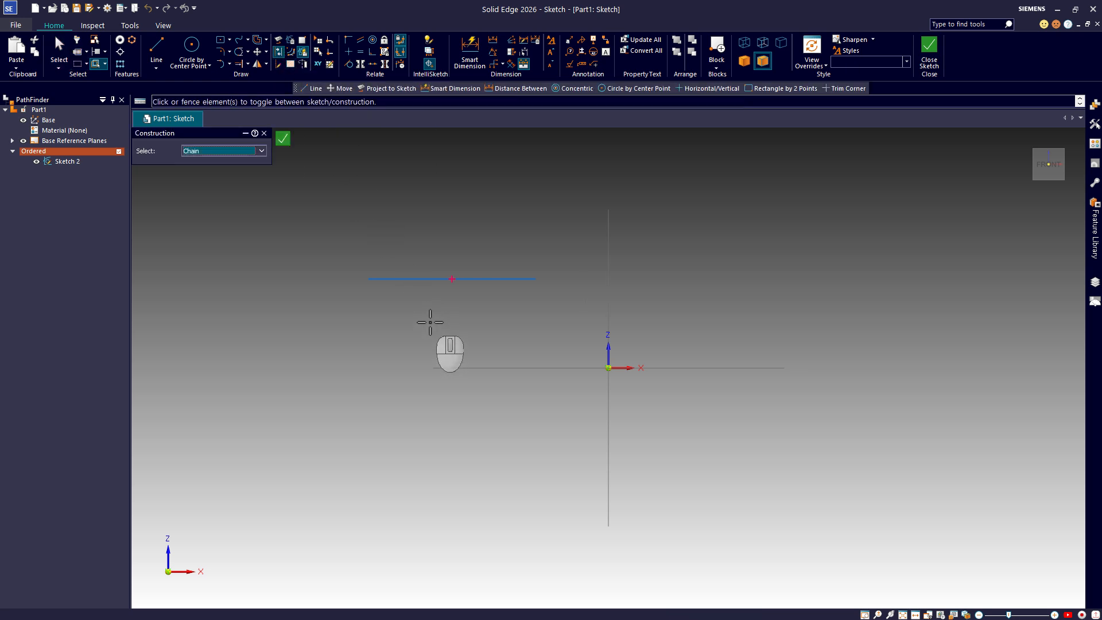
{"action": "left_click", "coordinate": [412, 278]}
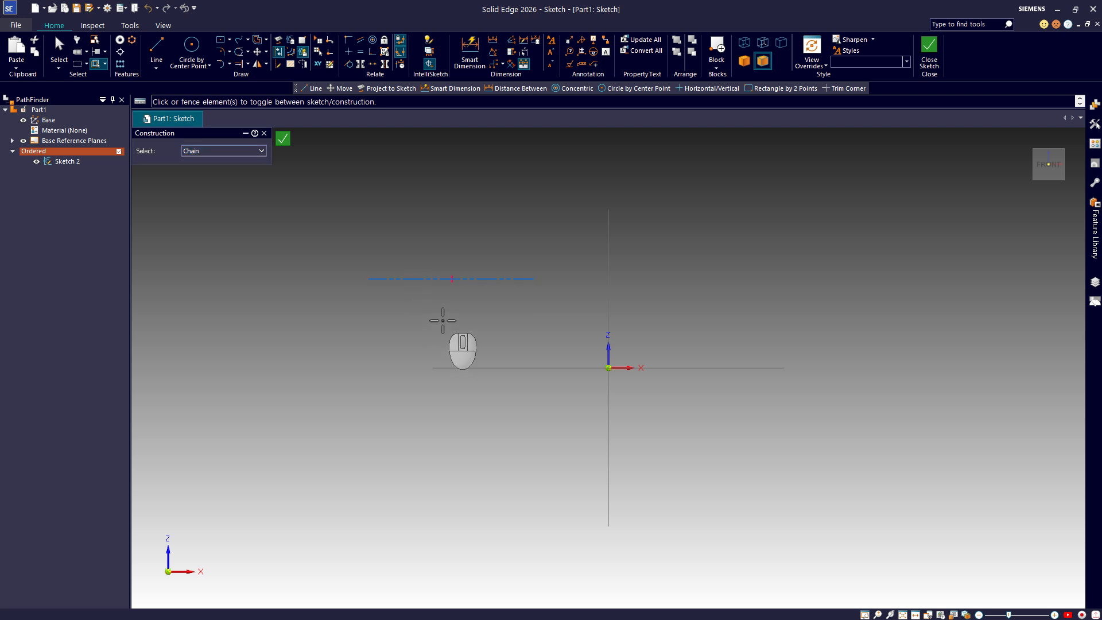
{"action": "left_click", "coordinate": [417, 278]}
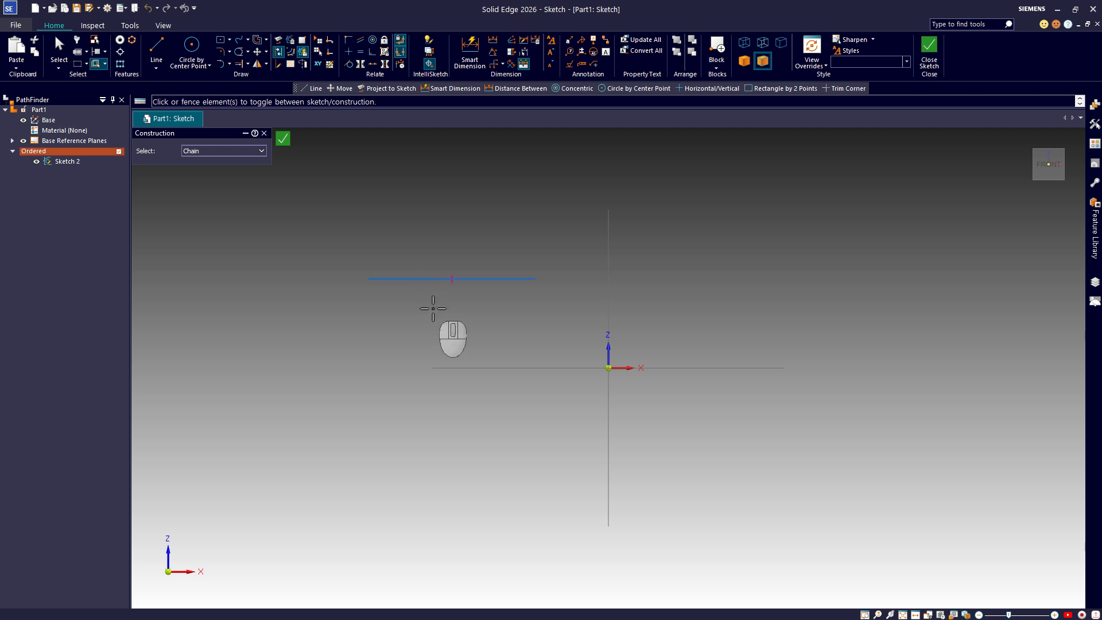
{"action": "key", "text": "Escape"}
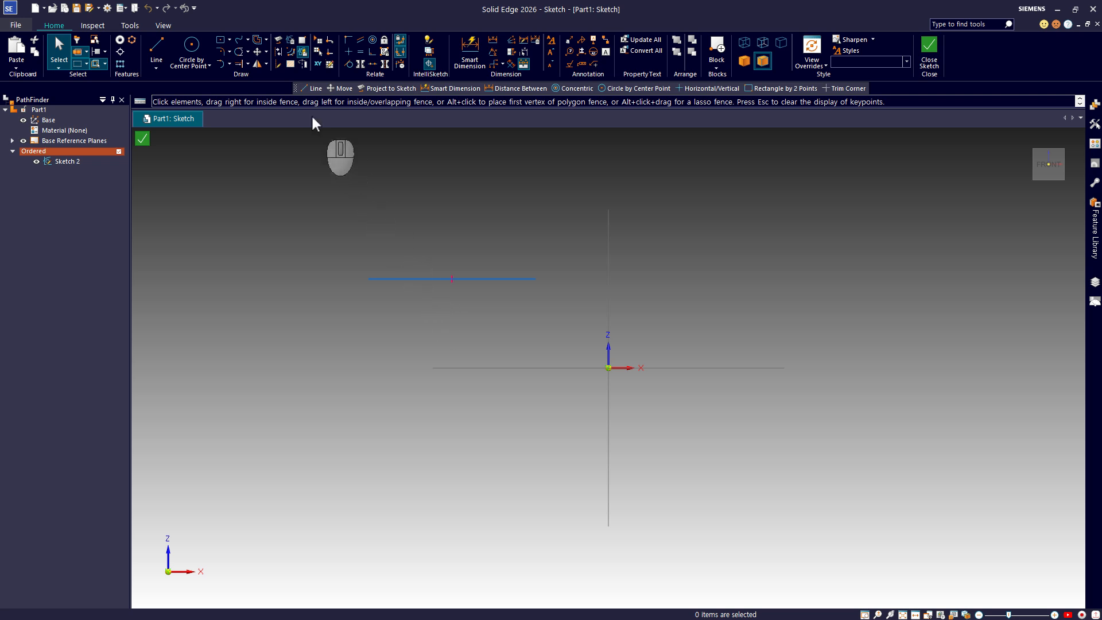
Turn on drawing as construction geometry and add a horizontal construction line above the existing line.
{"action": "left_click", "coordinate": [278, 61]}
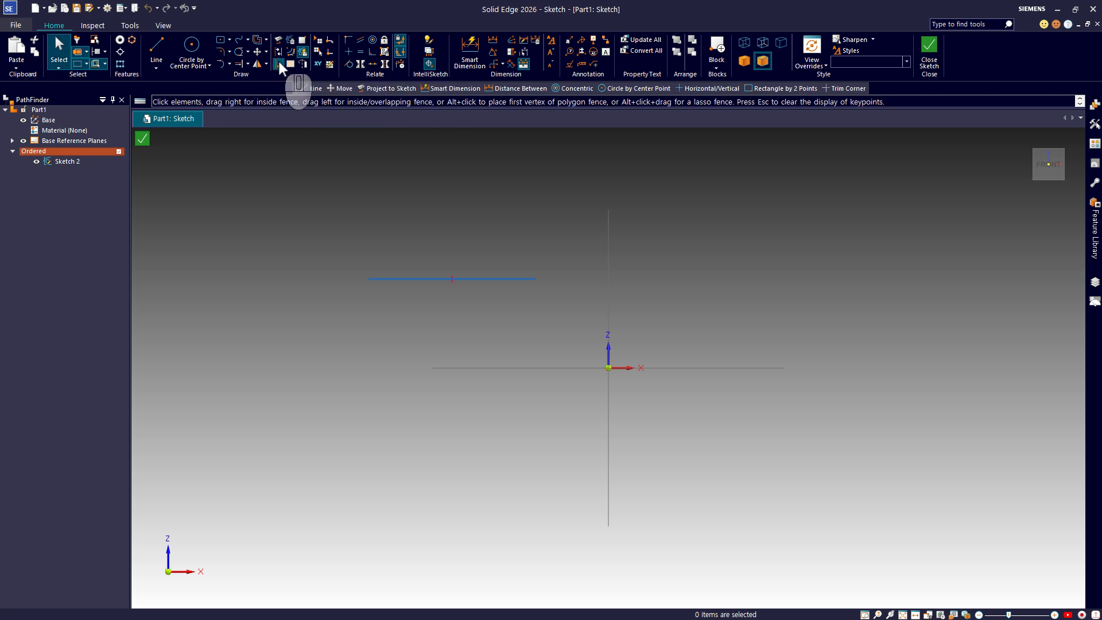
{"action": "left_click", "coordinate": [161, 53]}
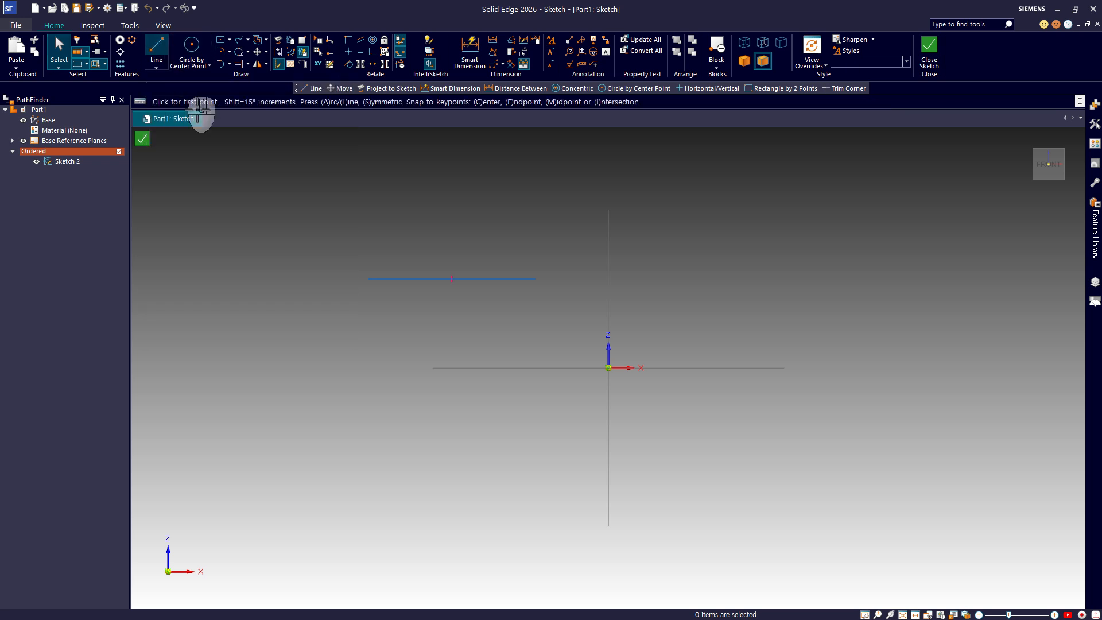
{"action": "left_click", "coordinate": [361, 235]}
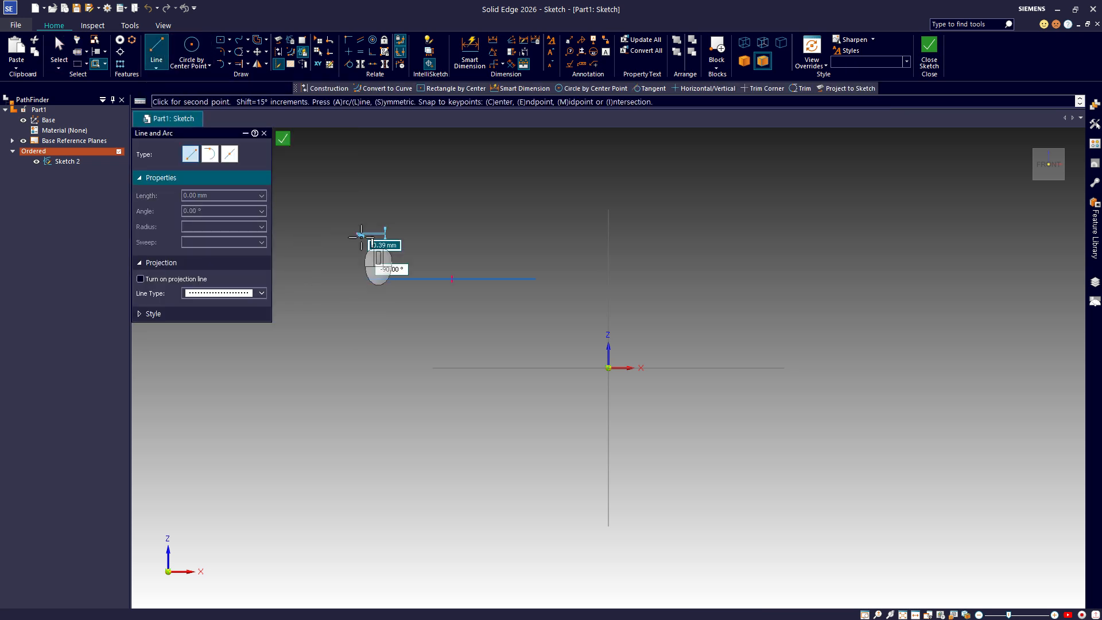
{"action": "left_click", "coordinate": [522, 232]}
{"action": "key", "text": "Escape"}
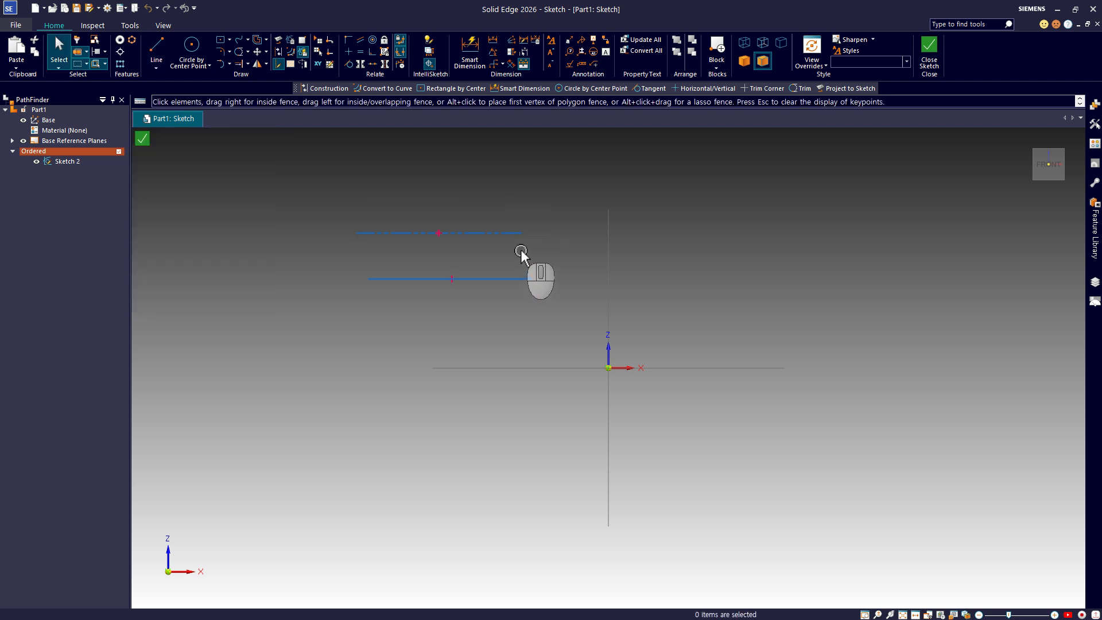
Convert the lower horizontal line to a curve and bend its middle downward into an arc-like shape.
{"action": "left_click", "coordinate": [291, 55]}
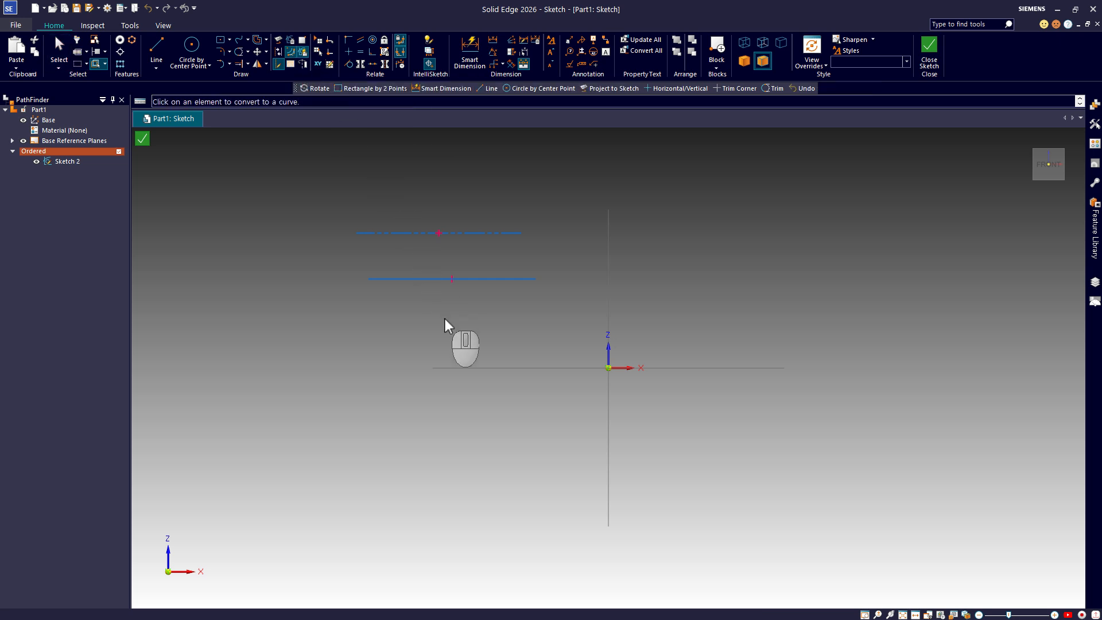
{"action": "left_click", "coordinate": [418, 276]}
{"action": "right_click", "coordinate": [427, 293]}
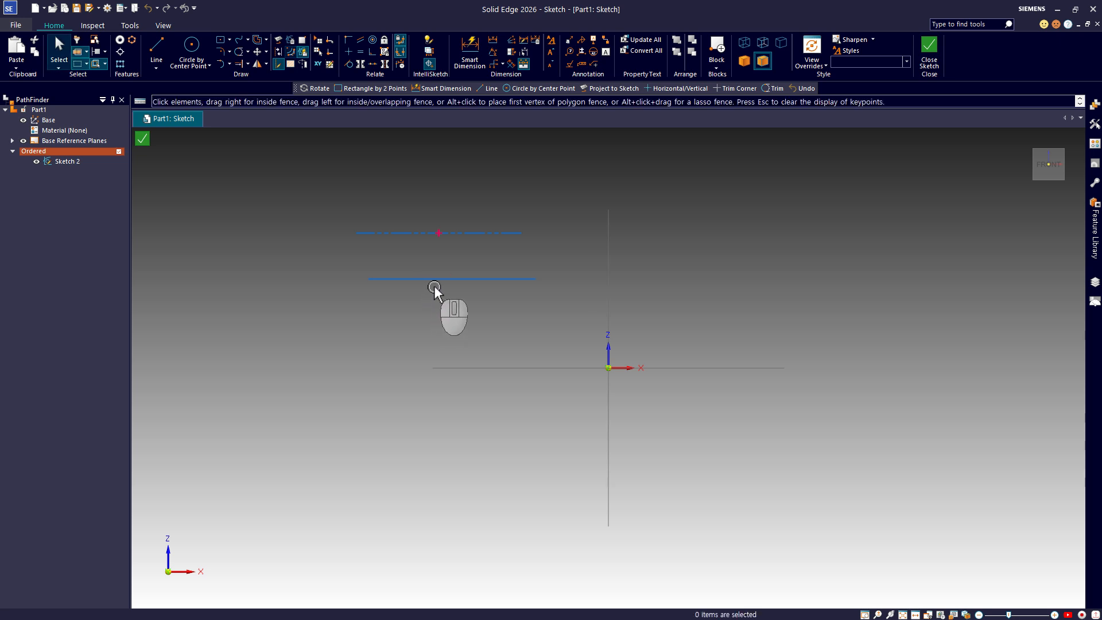
{"action": "left_click", "coordinate": [435, 279]}
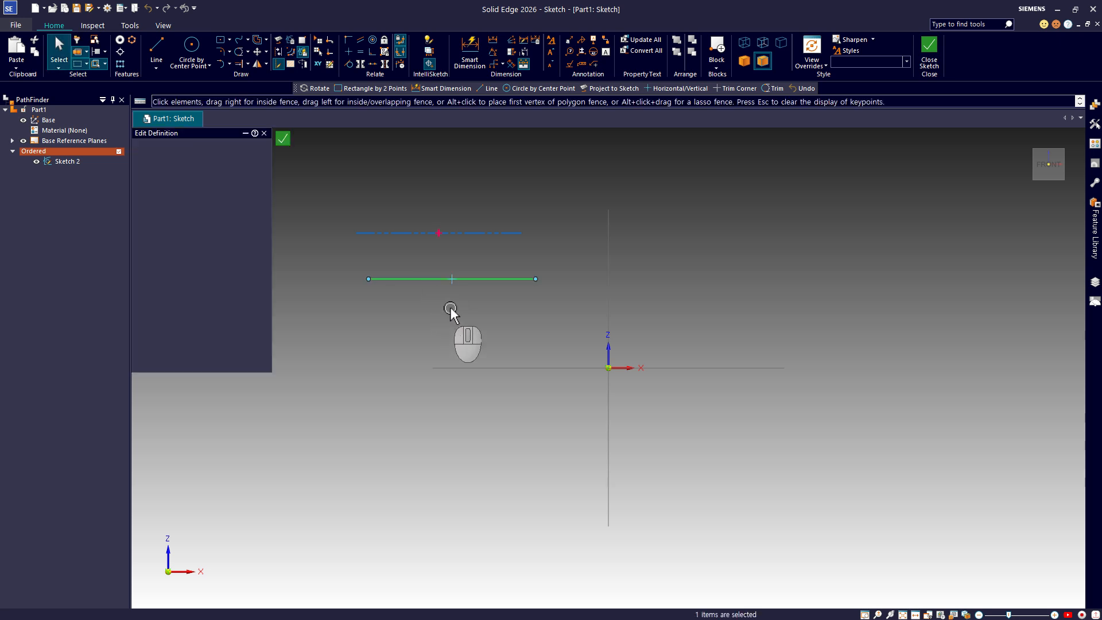
{"action": "left_click_drag", "start_coordinate": [452, 293], "coordinate": [451, 333]}
{"action": "left_click", "coordinate": [522, 339]}
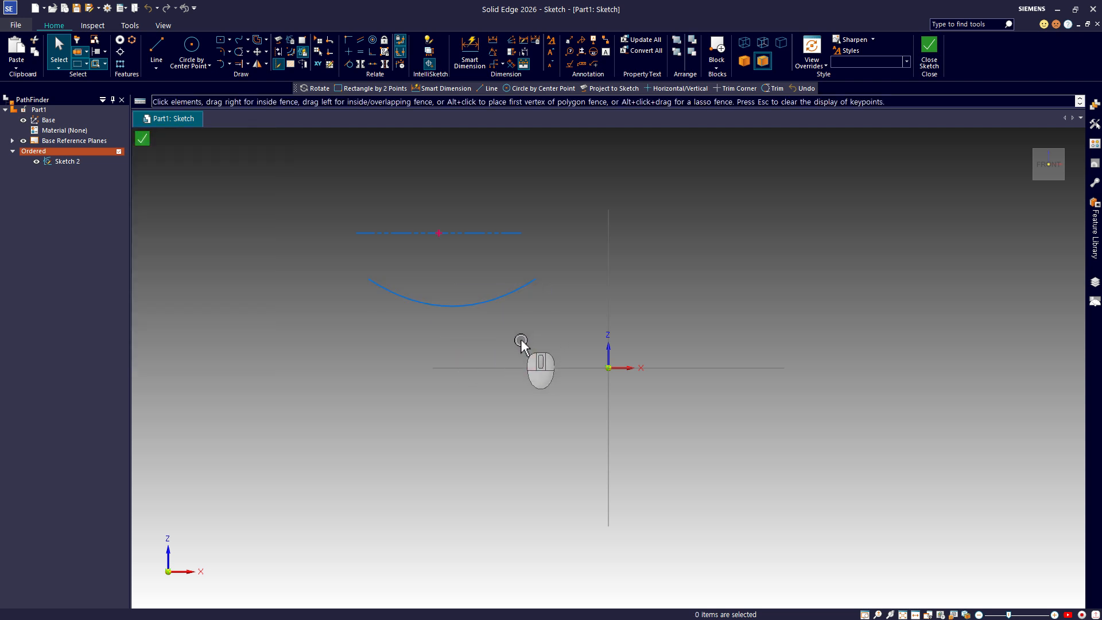